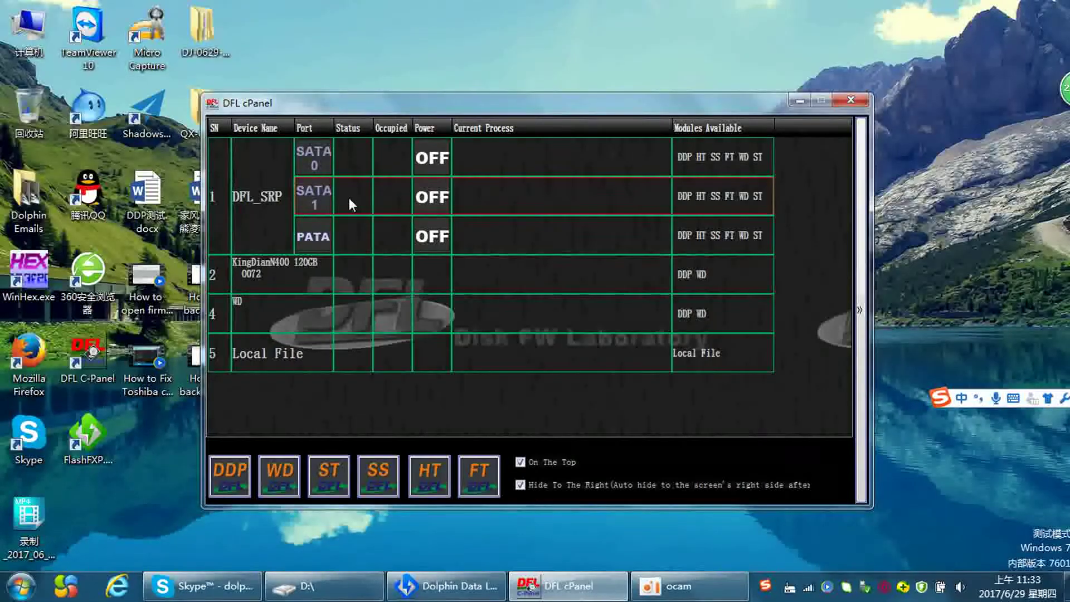
# Start the HT (Hitachi) module for the drive on the SATA 1 port
pyautogui.doubleClick(349, 198)
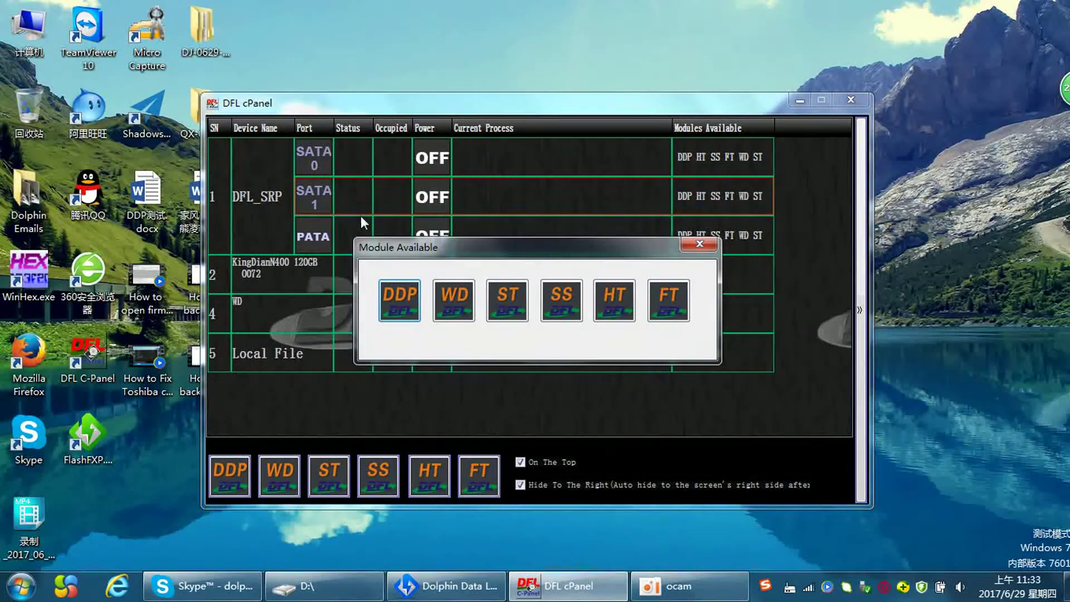
pyautogui.click(613, 303)
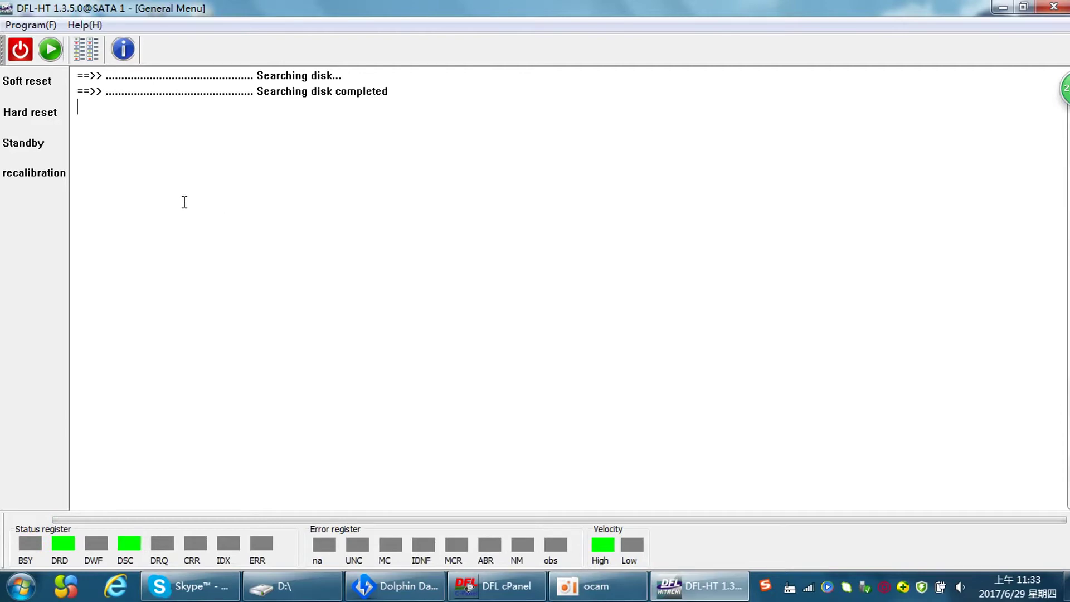
# Start a Hitachi session and select the HITACHI IBM ARM family 5450A7
pyautogui.click(50, 49)
pyautogui.click(546, 259)
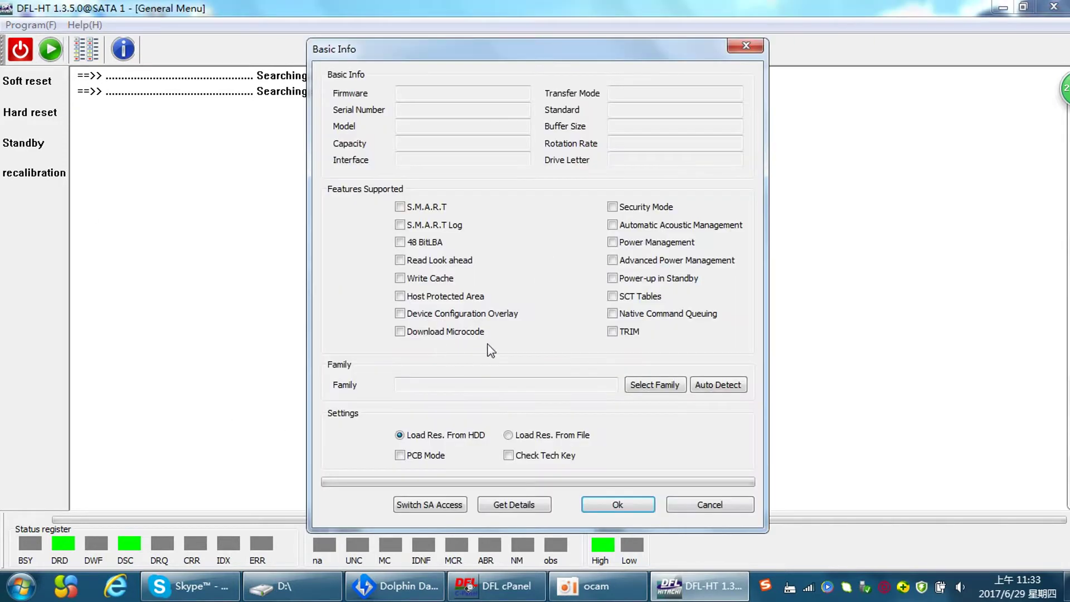
pyautogui.click(659, 384)
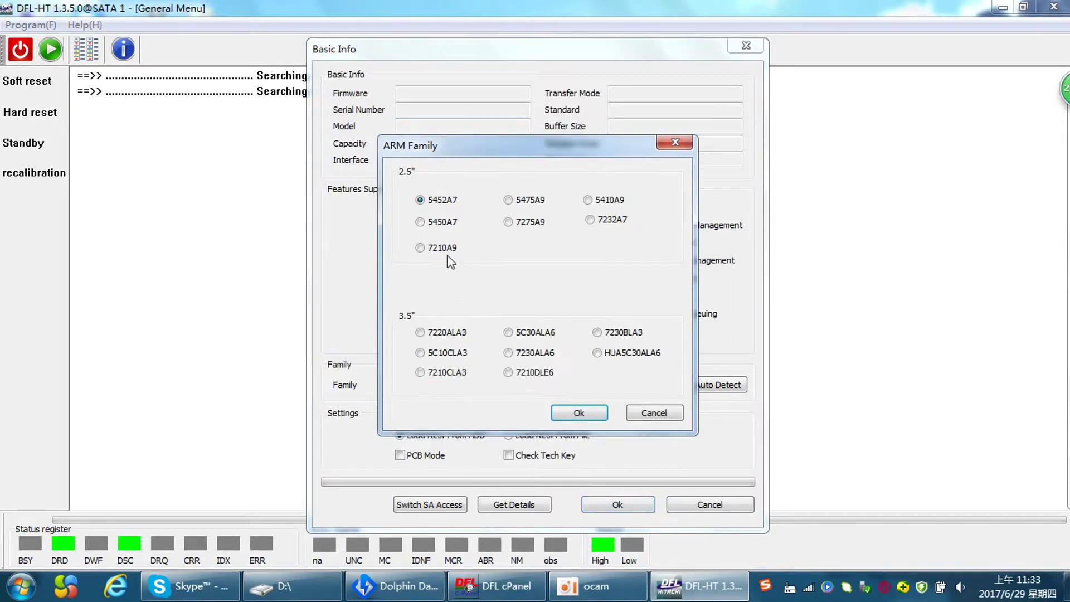
pyautogui.click(651, 412)
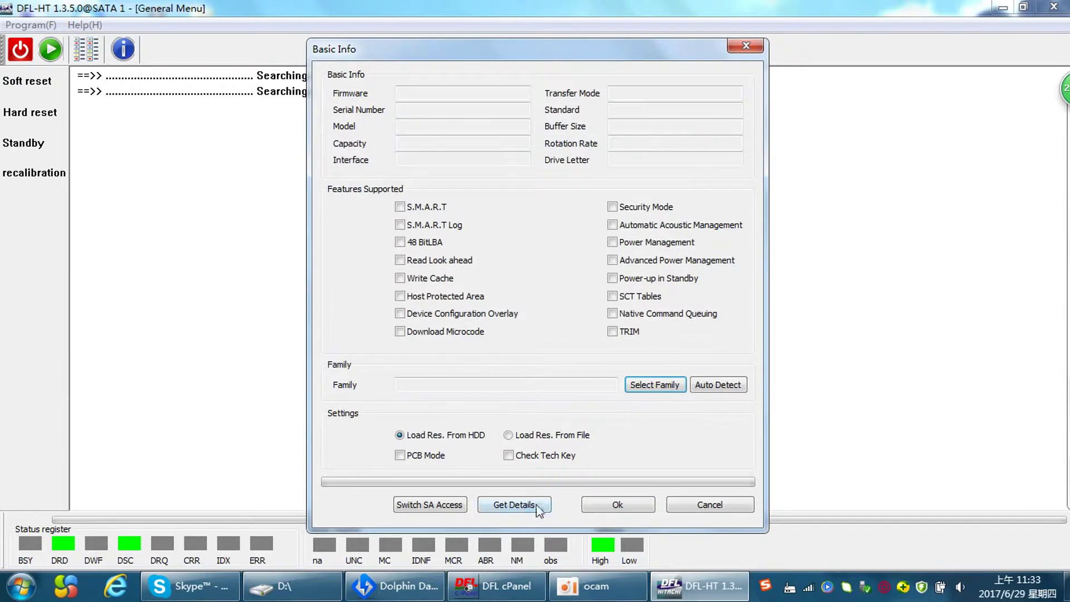
pyautogui.click(535, 504)
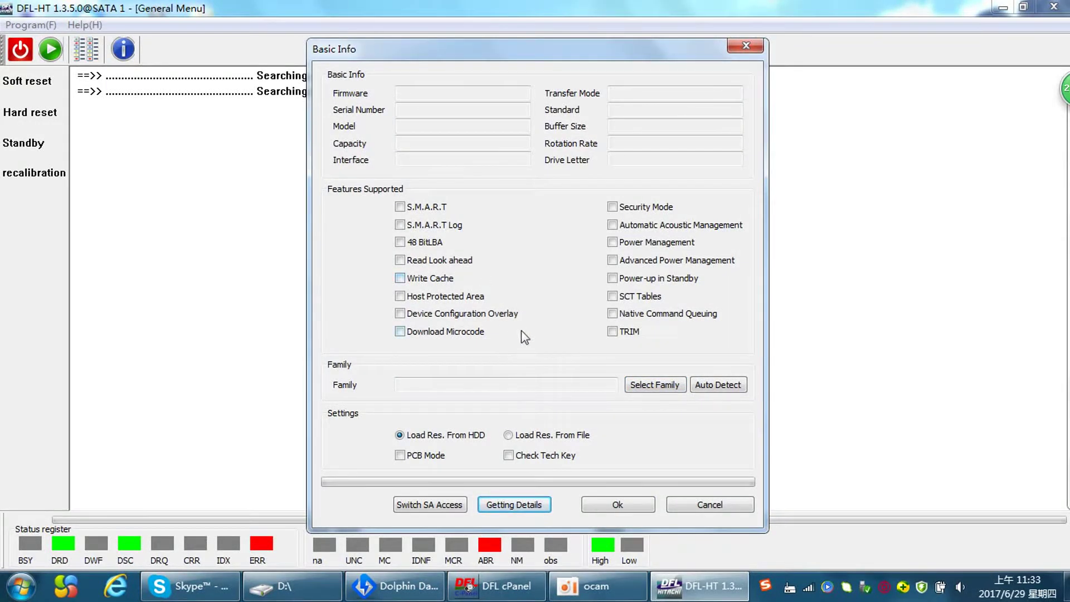
pyautogui.click(641, 384)
pyautogui.click(445, 224)
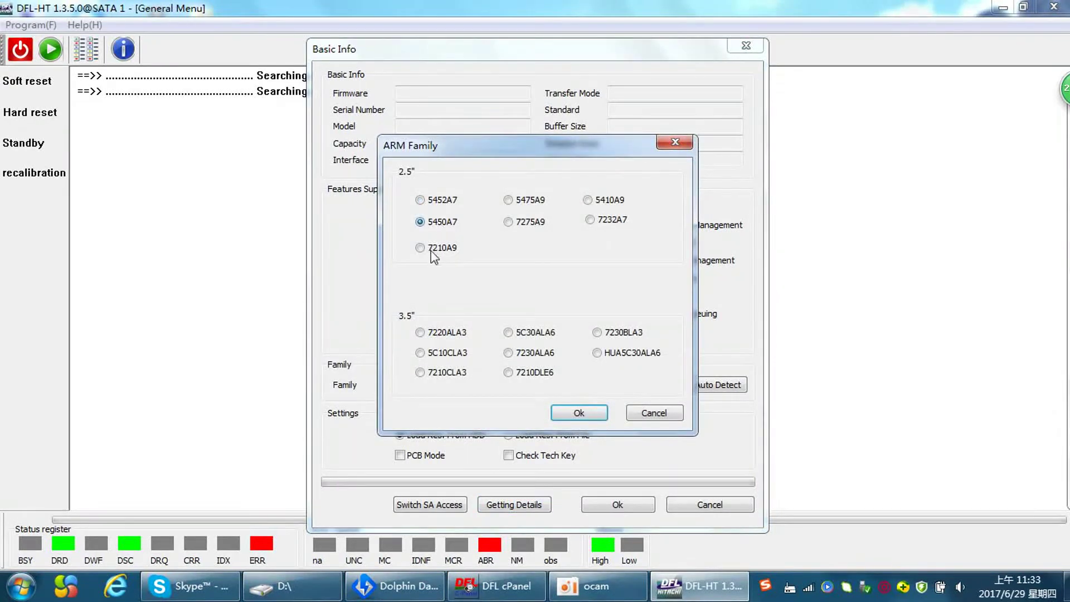
pyautogui.click(579, 422)
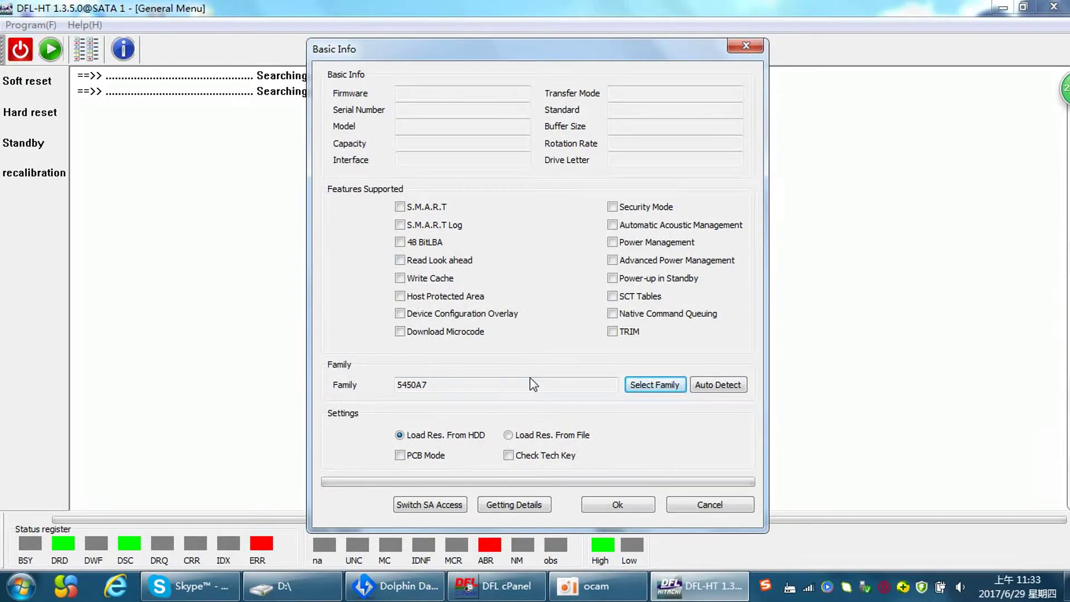
# Enable PCB Mode, confirm the basic settings, and accept the non-empty 5450A7 work directory
pyautogui.click(430, 458)
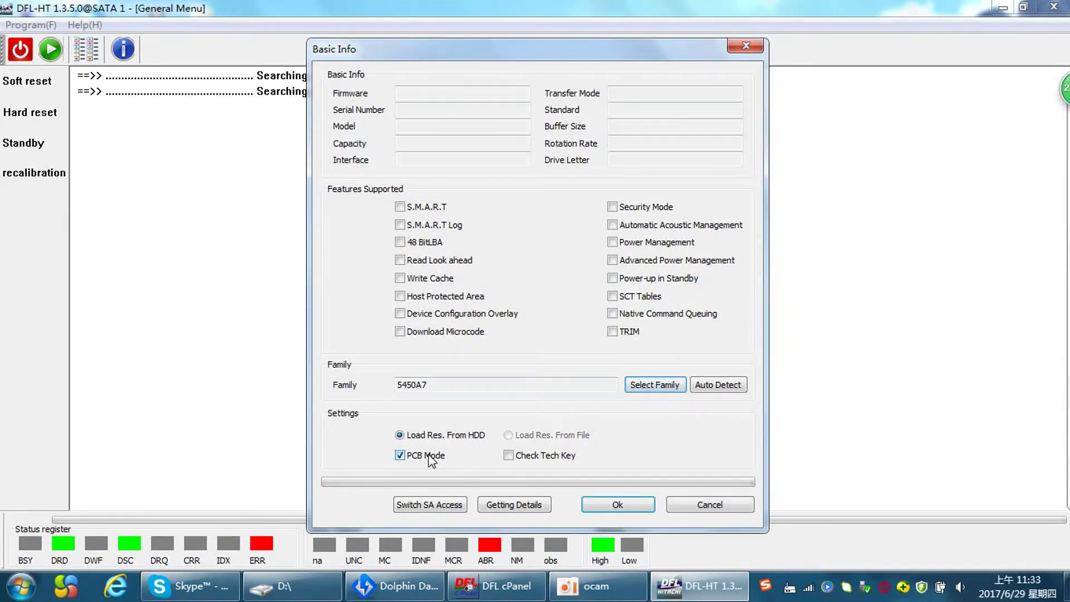
pyautogui.click(524, 457)
pyautogui.click(617, 505)
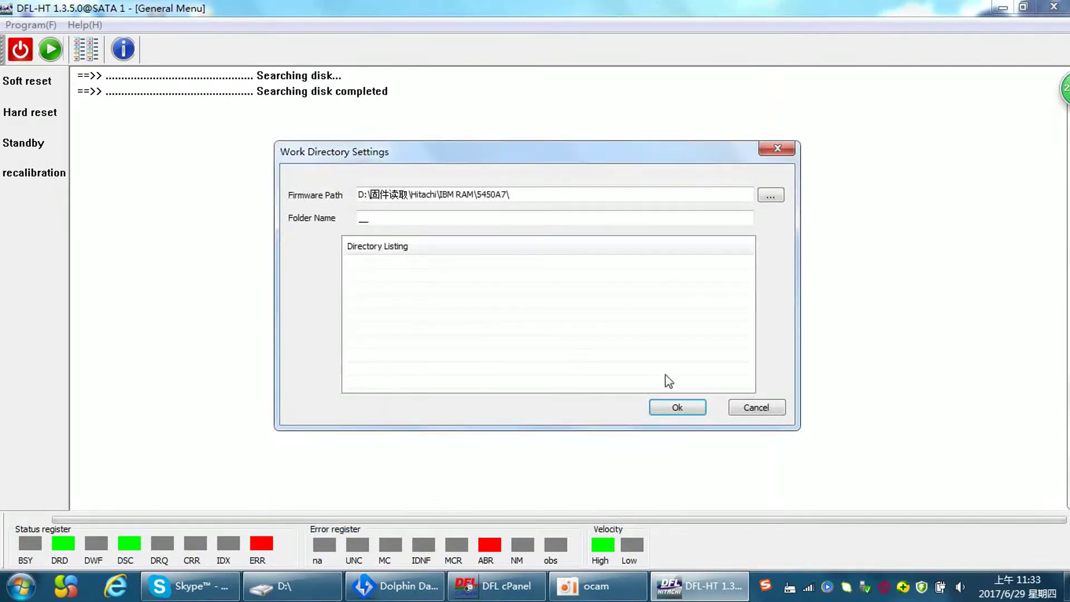
pyautogui.click(676, 408)
pyautogui.click(609, 332)
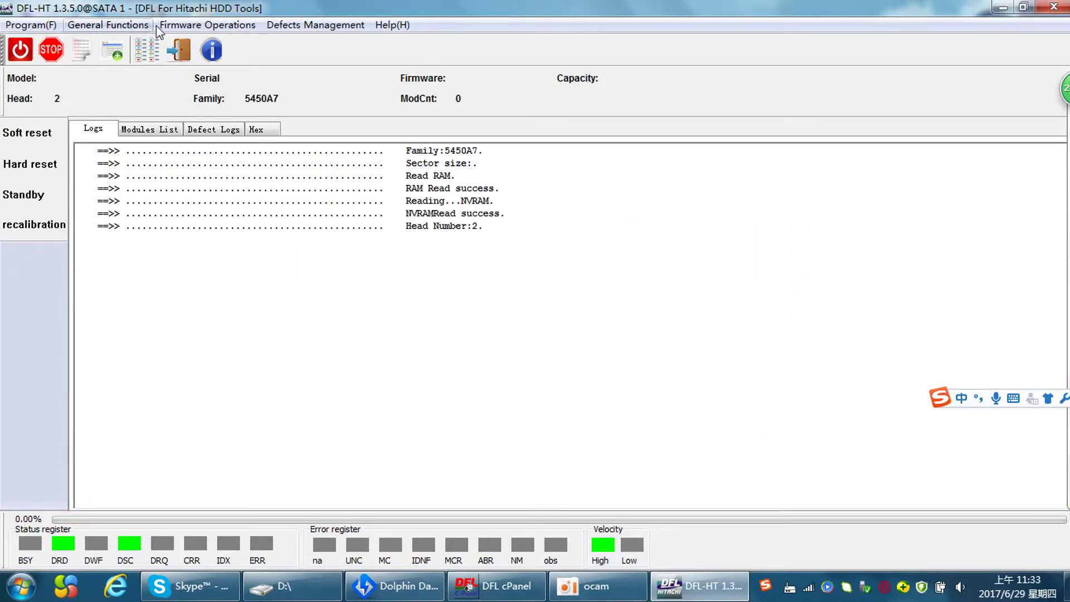
# Open the NVRAM editor from Firmware Operations > Edit NVRAM, confirming the drive size
pyautogui.click(185, 26)
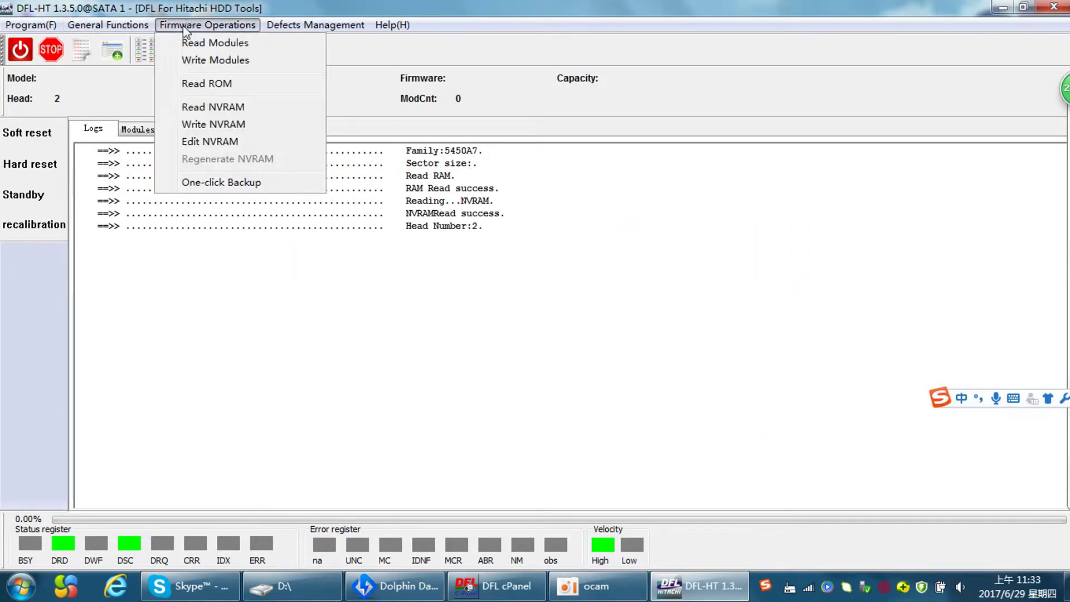
pyautogui.click(228, 141)
pyautogui.click(577, 332)
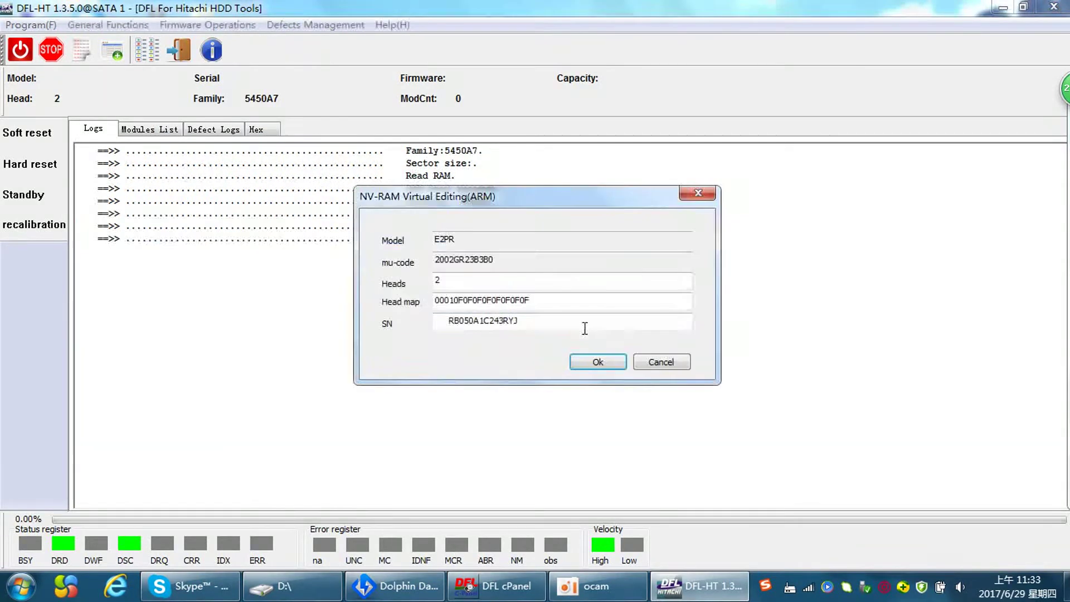
# Enter 10 in the Head map and write the edited NVRAM to the drive
pyautogui.click(443, 300)
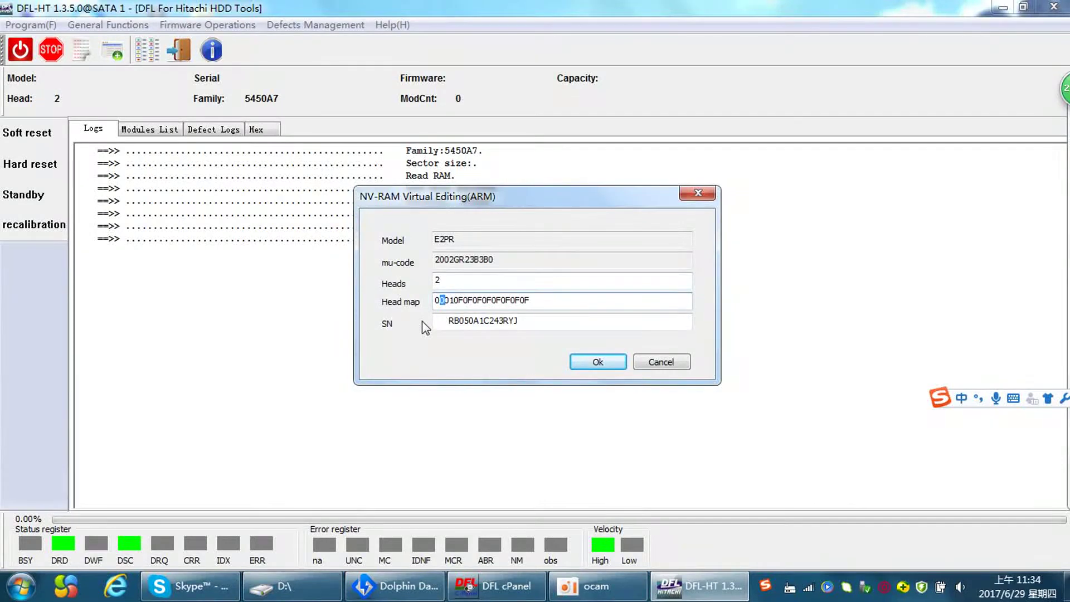
pyautogui.write('10')
pyautogui.click(440, 280)
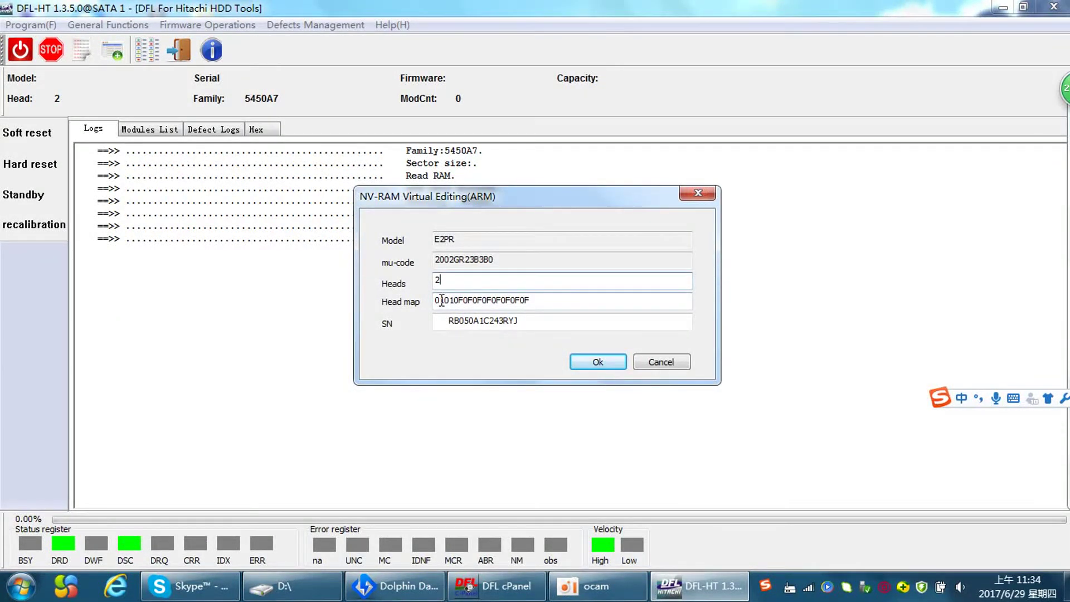
pyautogui.click(454, 300)
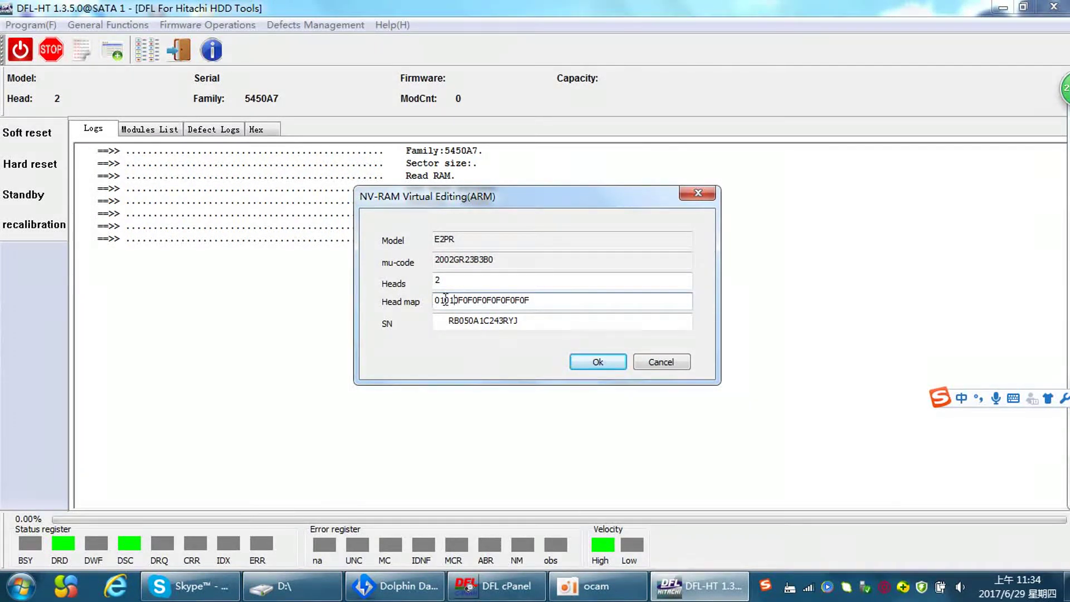
pyautogui.click(599, 362)
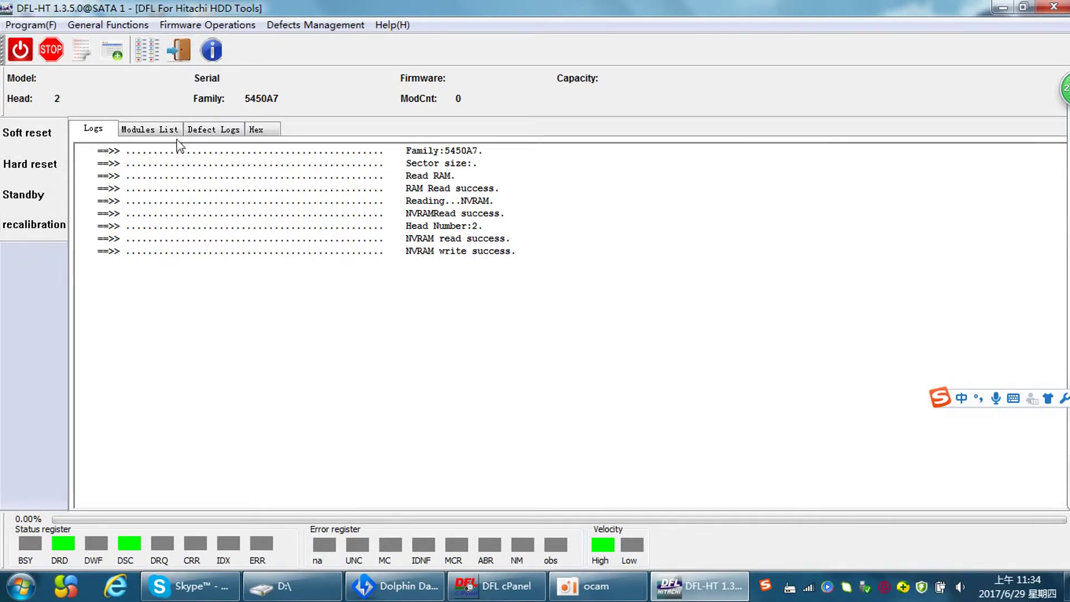
pyautogui.click(161, 137)
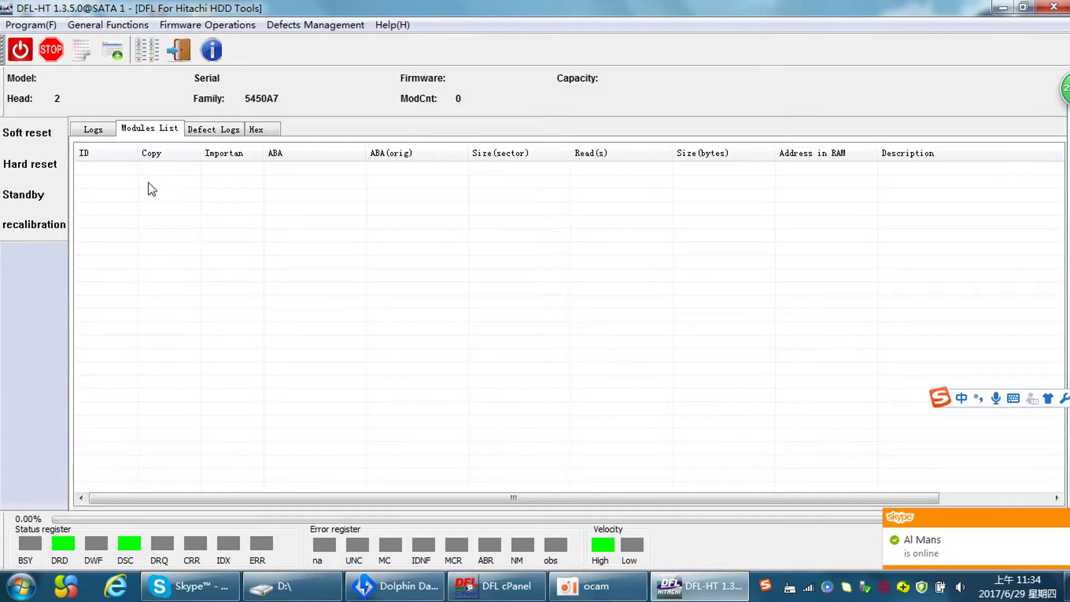
# Quit the Hitachi tools, power-cycle the drive, and start a new Hitachi session
pyautogui.click(178, 50)
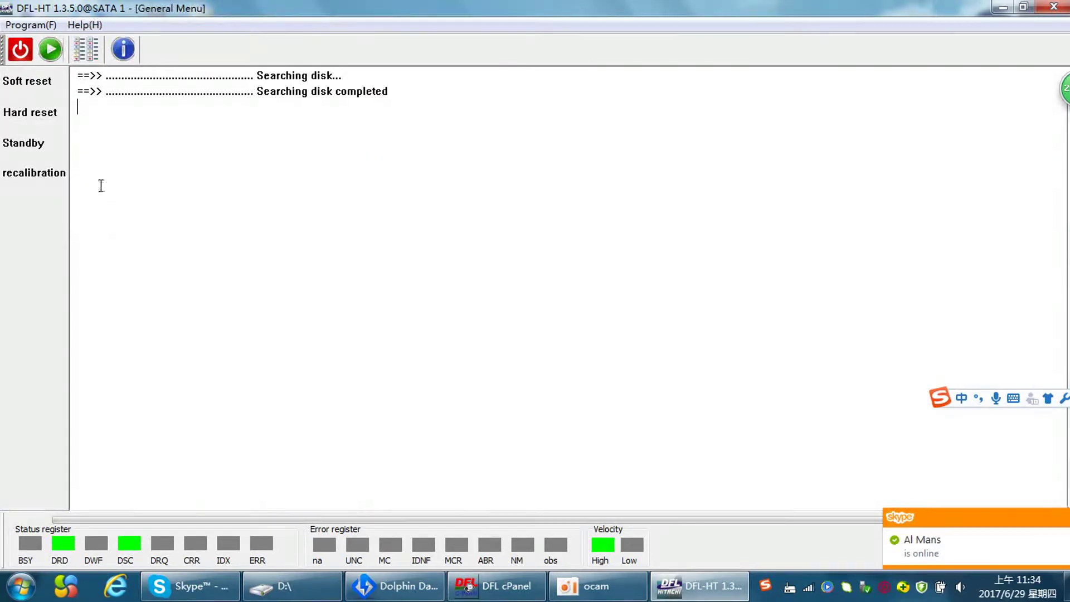
pyautogui.click(20, 50)
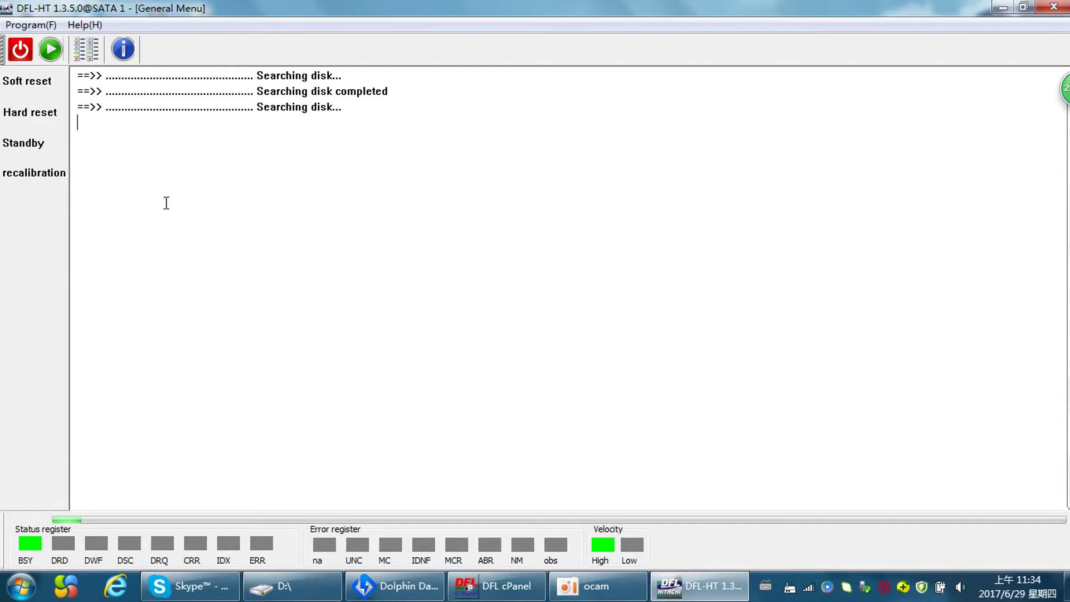
pyautogui.click(50, 49)
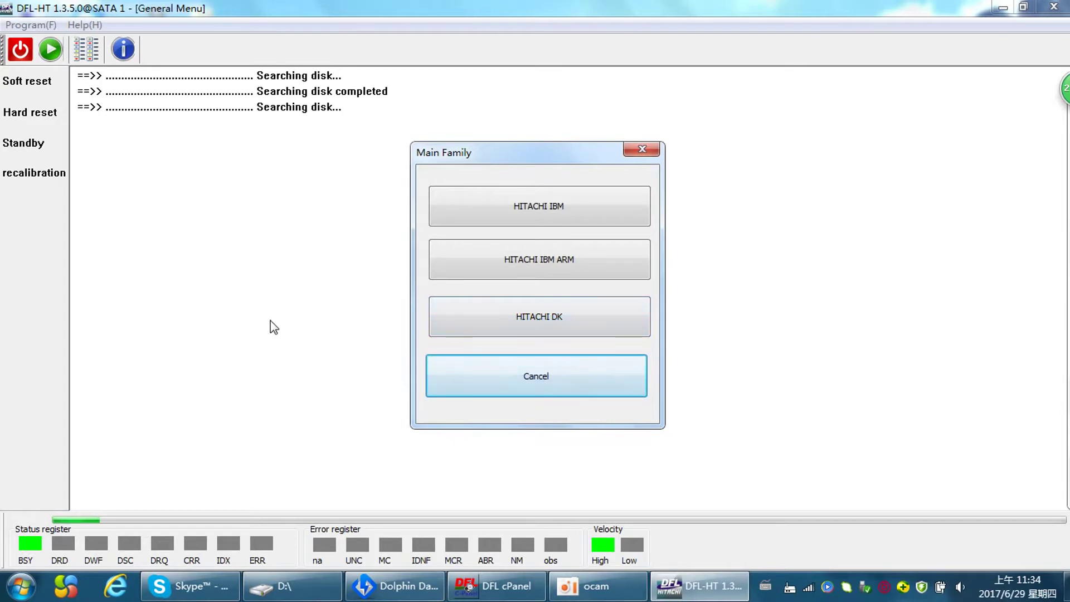
# Select HITACHI IBM ARM family 5450A7 with Check Tech Key on, accepting the work directory
pyautogui.click(575, 277)
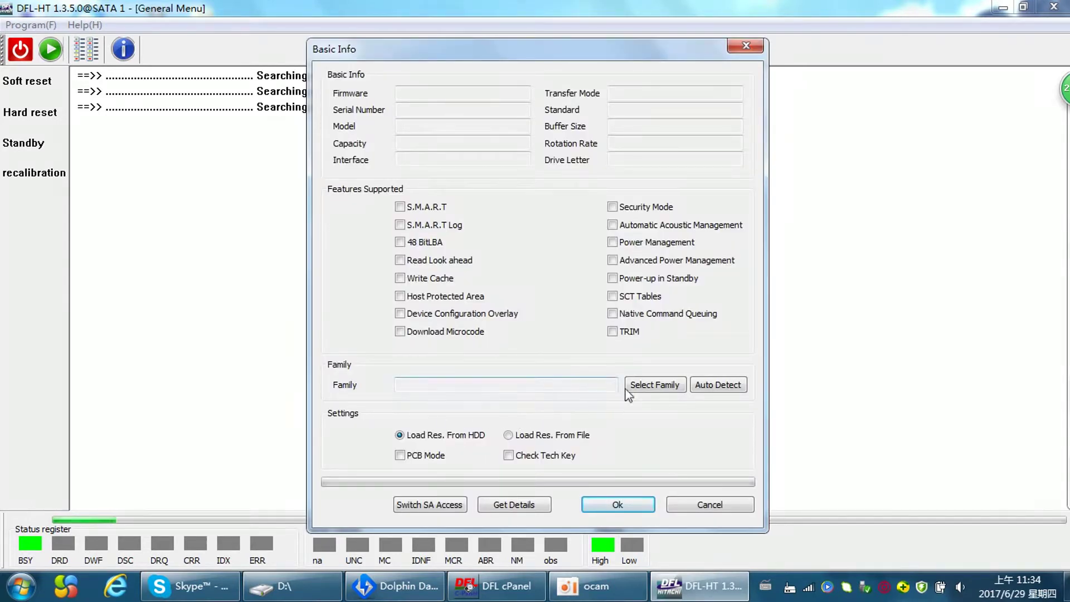
pyautogui.click(649, 387)
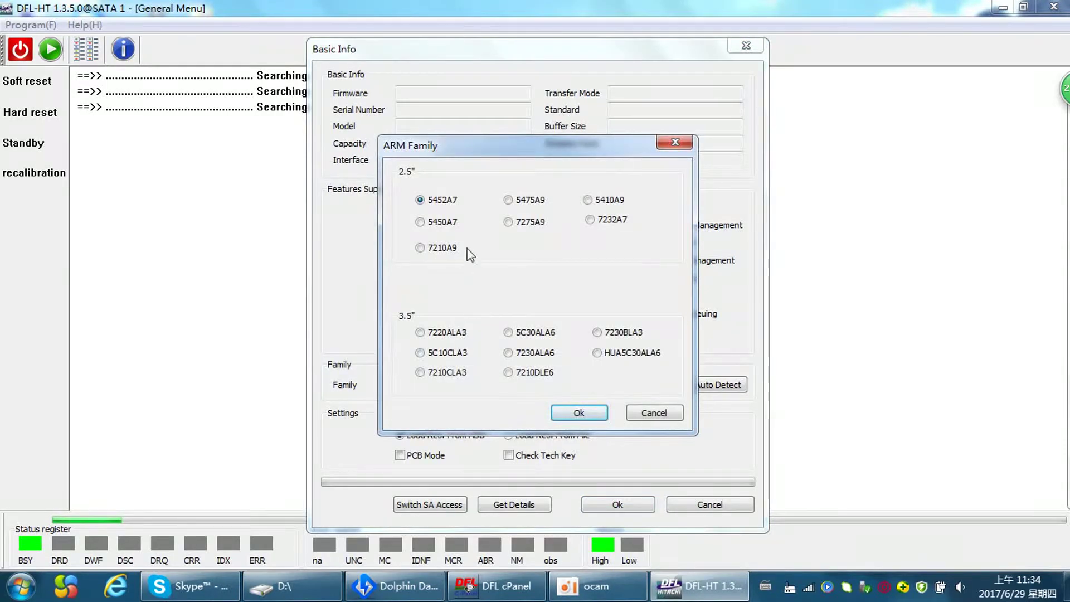
pyautogui.click(444, 222)
pyautogui.click(586, 414)
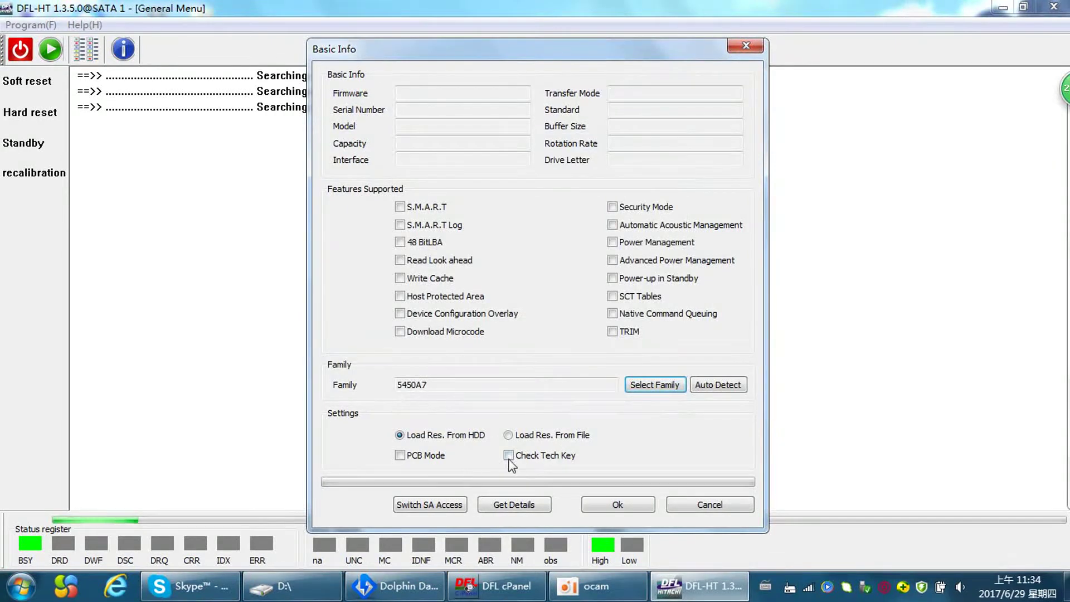
pyautogui.click(509, 457)
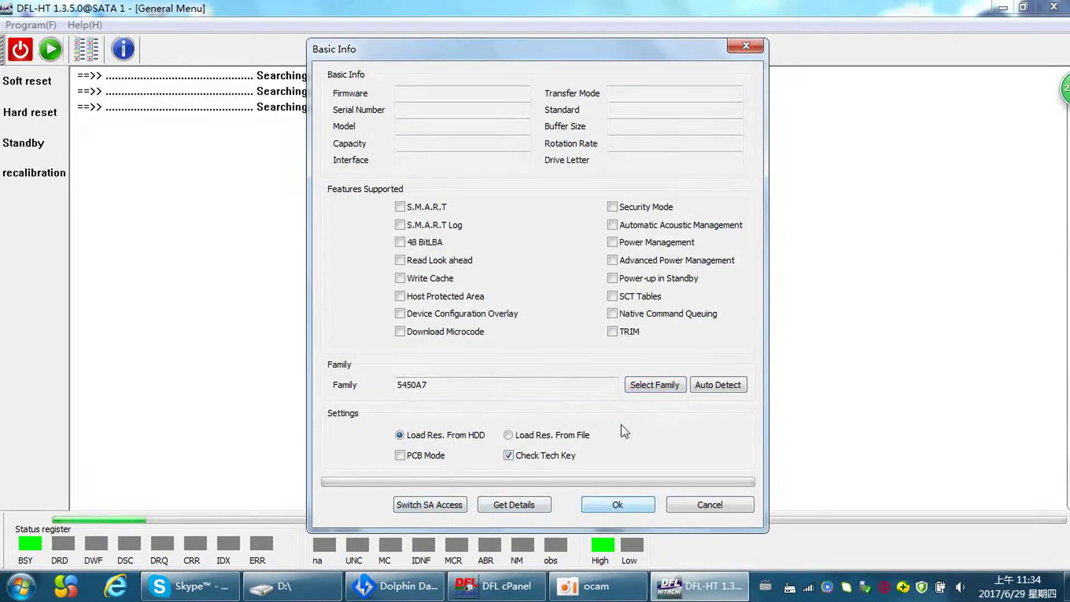
pyautogui.click(619, 504)
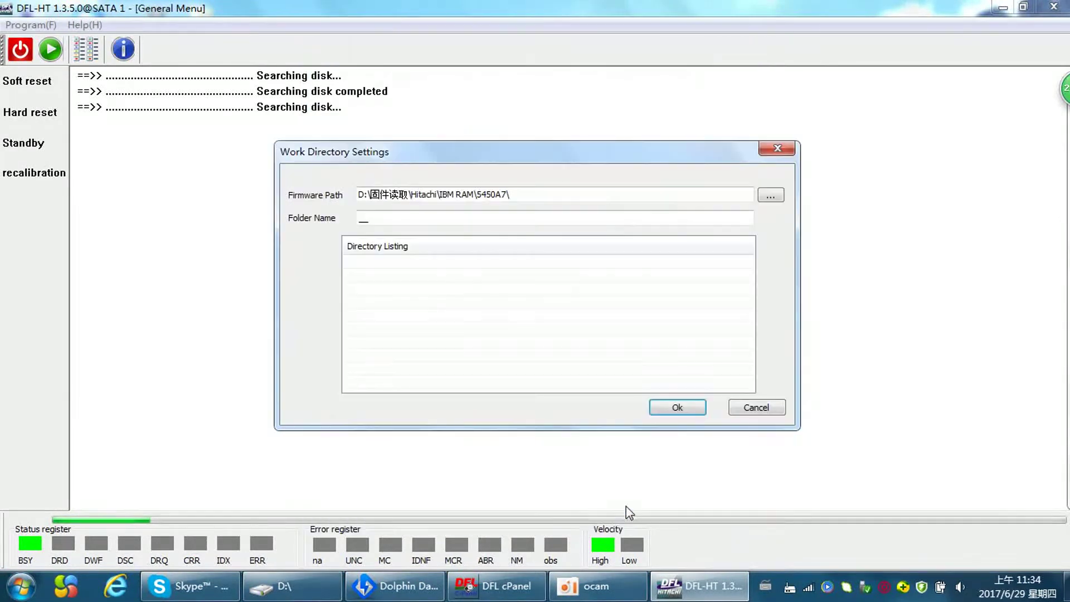
pyautogui.click(677, 407)
pyautogui.click(579, 328)
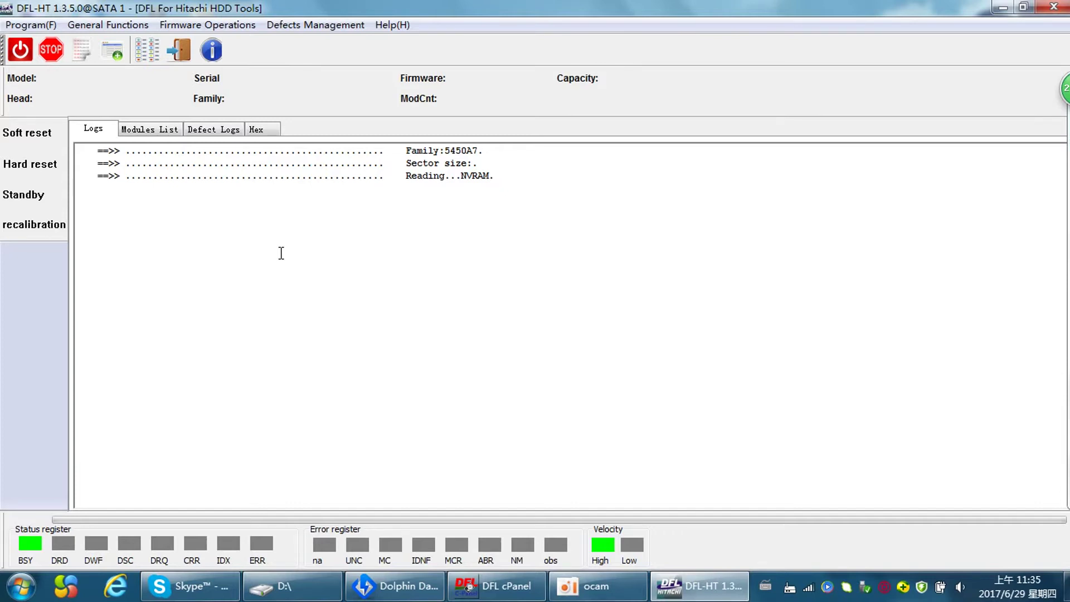
# Dismiss the thread-is-running warnings and soft-reset the drive from the left panel
pyautogui.click(182, 62)
pyautogui.click(590, 337)
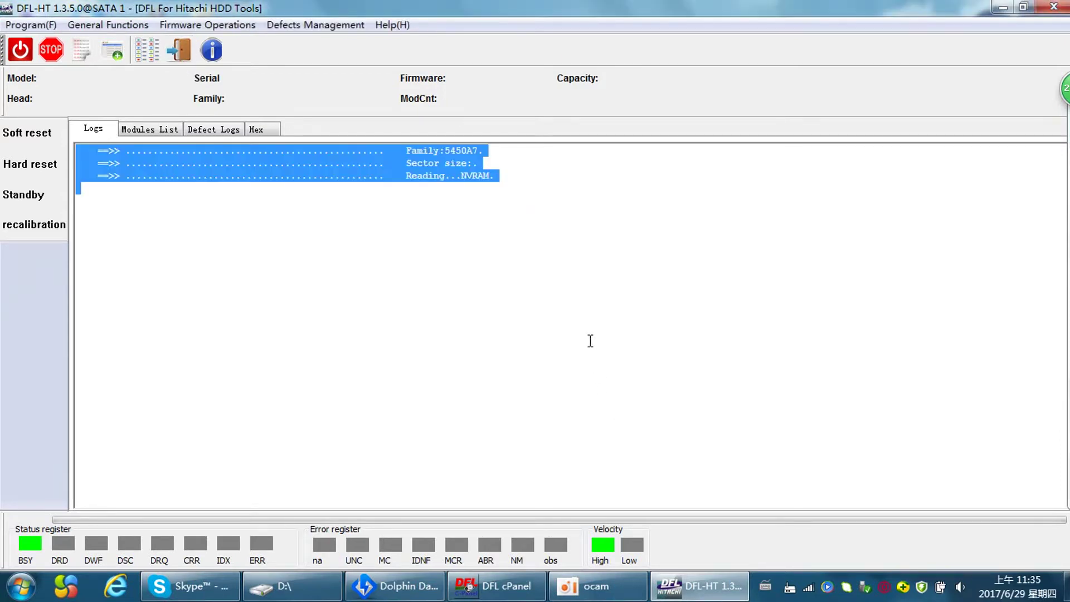
pyautogui.click(342, 229)
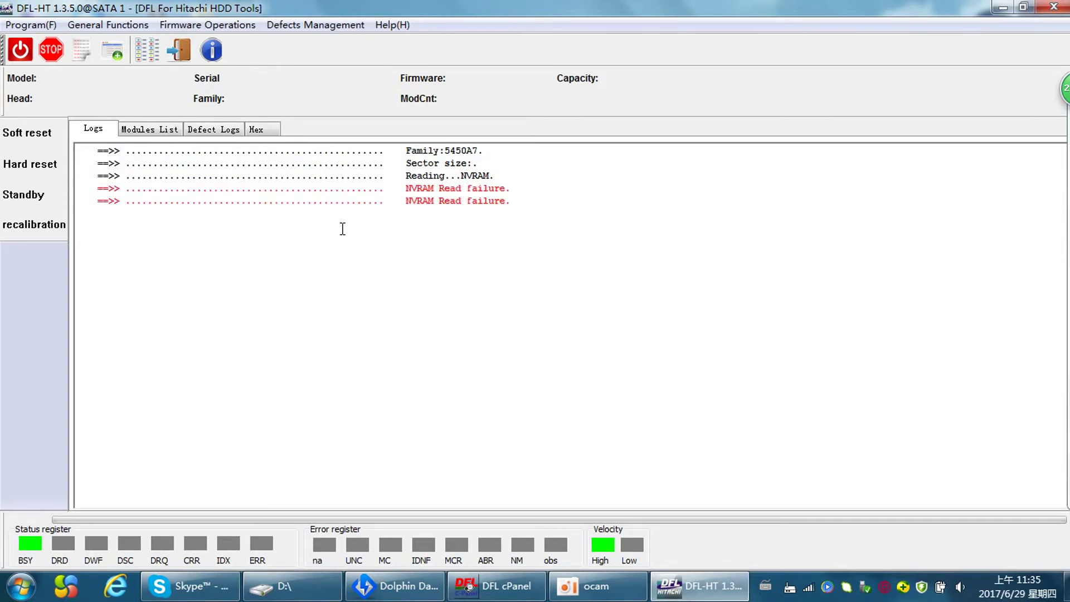
pyautogui.click(179, 51)
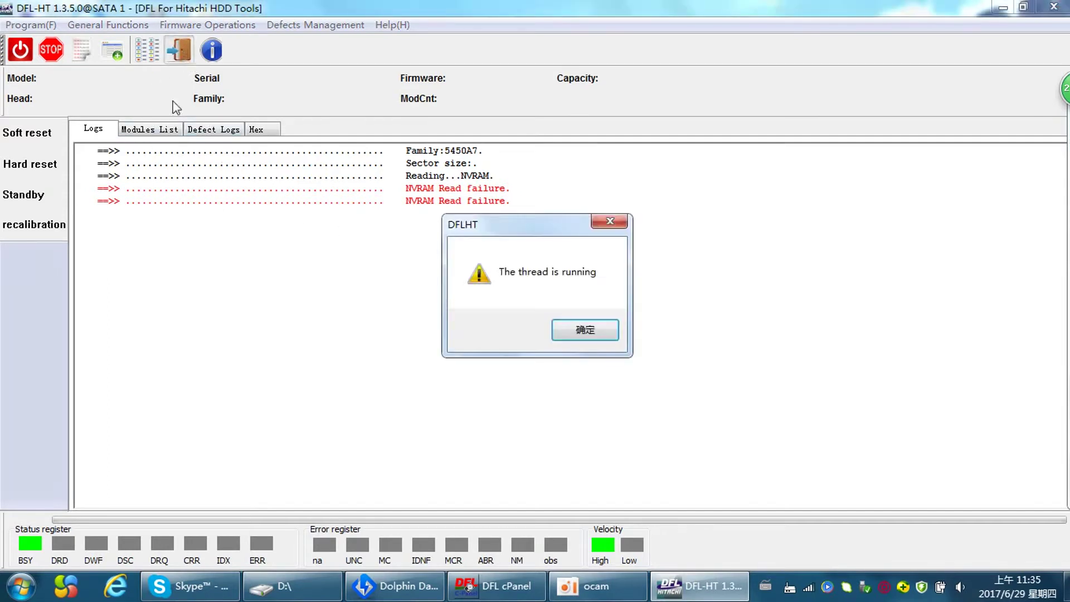
pyautogui.click(582, 333)
pyautogui.click(314, 277)
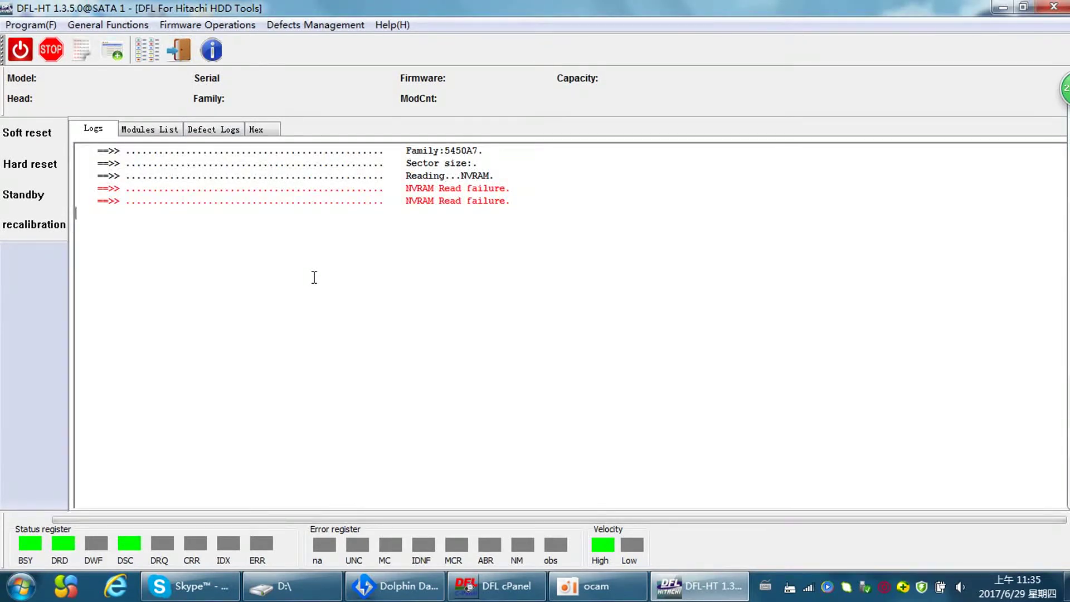
pyautogui.click(31, 137)
pyautogui.click(169, 128)
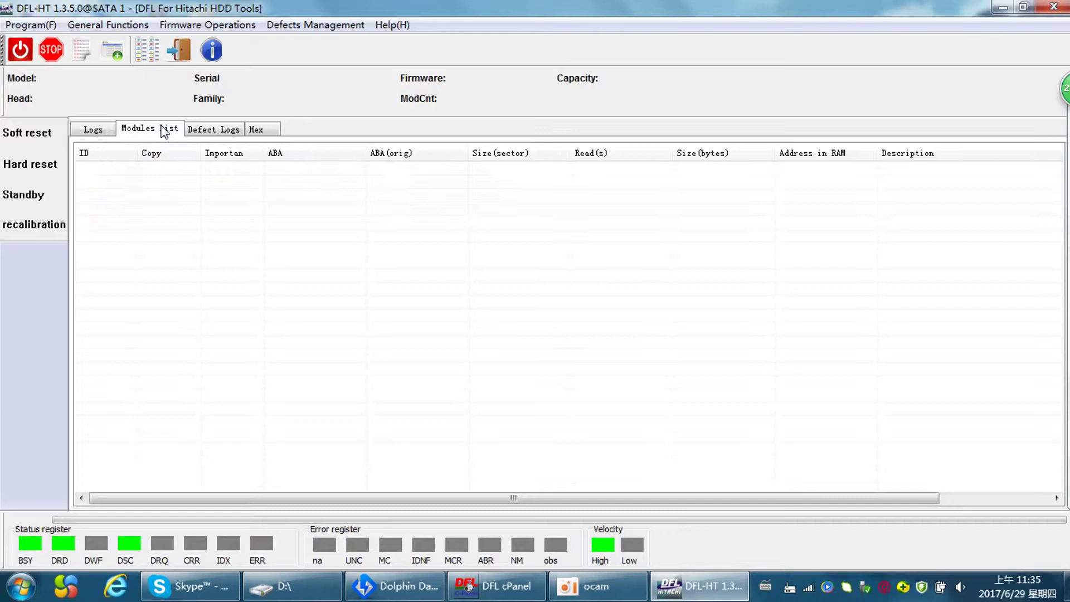
# Dismiss the thread warning and wait until initialization completes and 30 modules appear
pyautogui.click(99, 130)
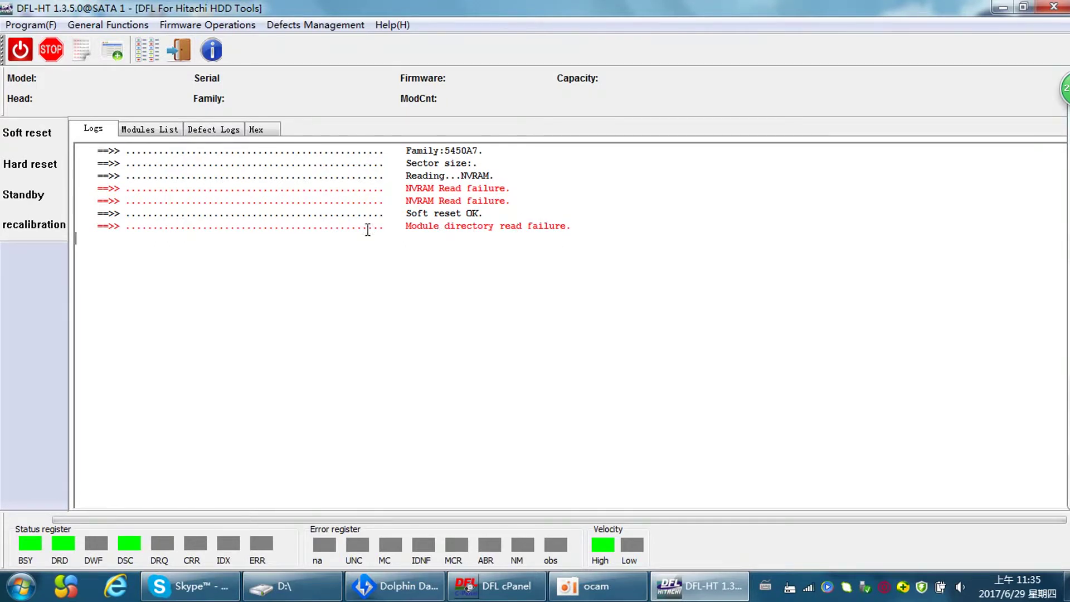
pyautogui.click(156, 129)
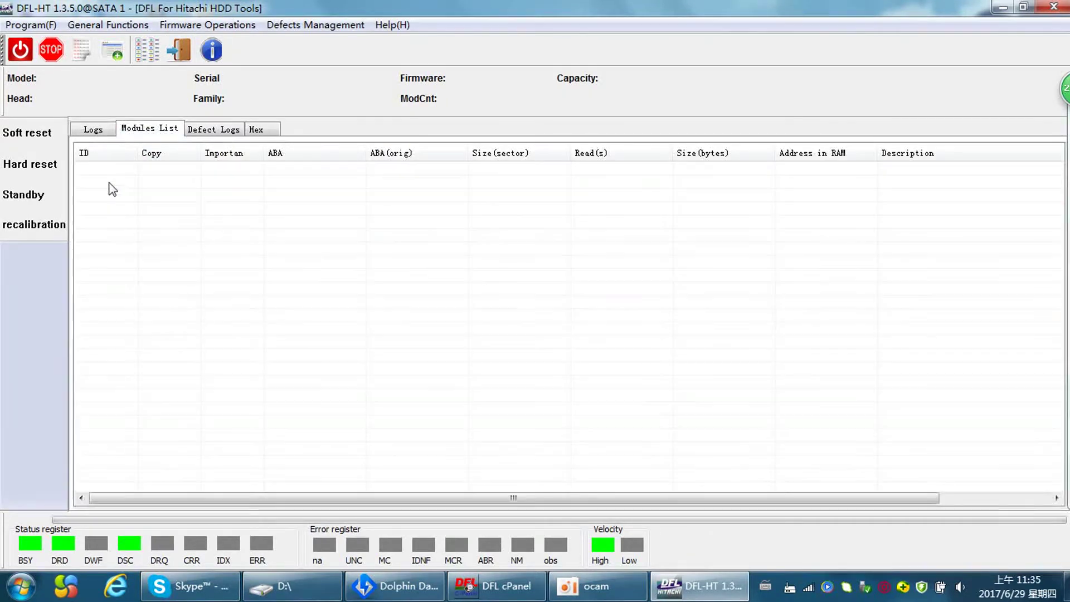
pyautogui.click(84, 130)
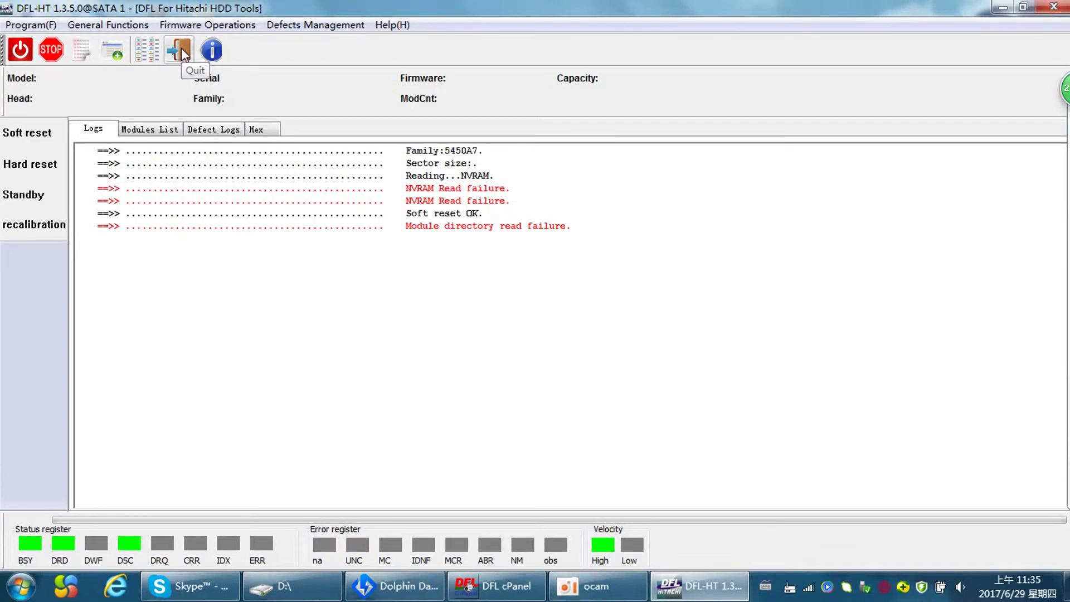
pyautogui.click(181, 49)
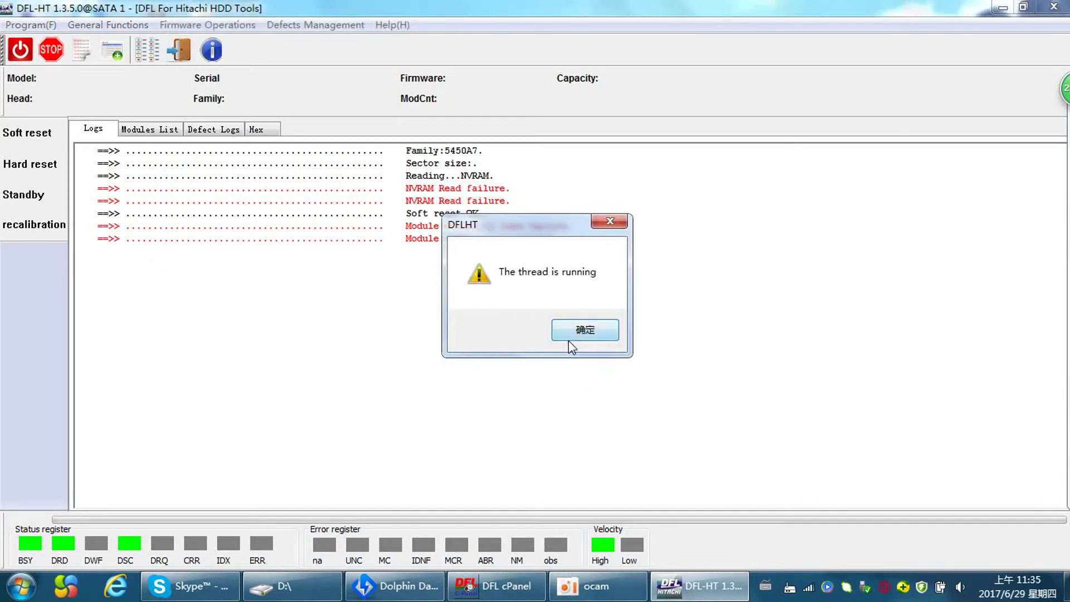
pyautogui.click(570, 337)
pyautogui.click(436, 277)
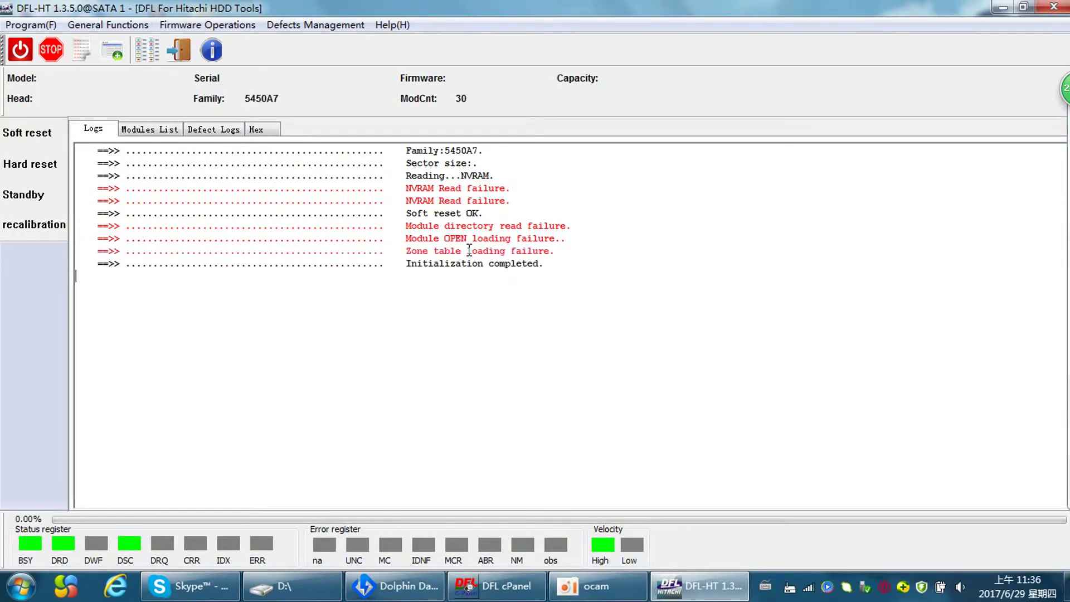
pyautogui.click(142, 128)
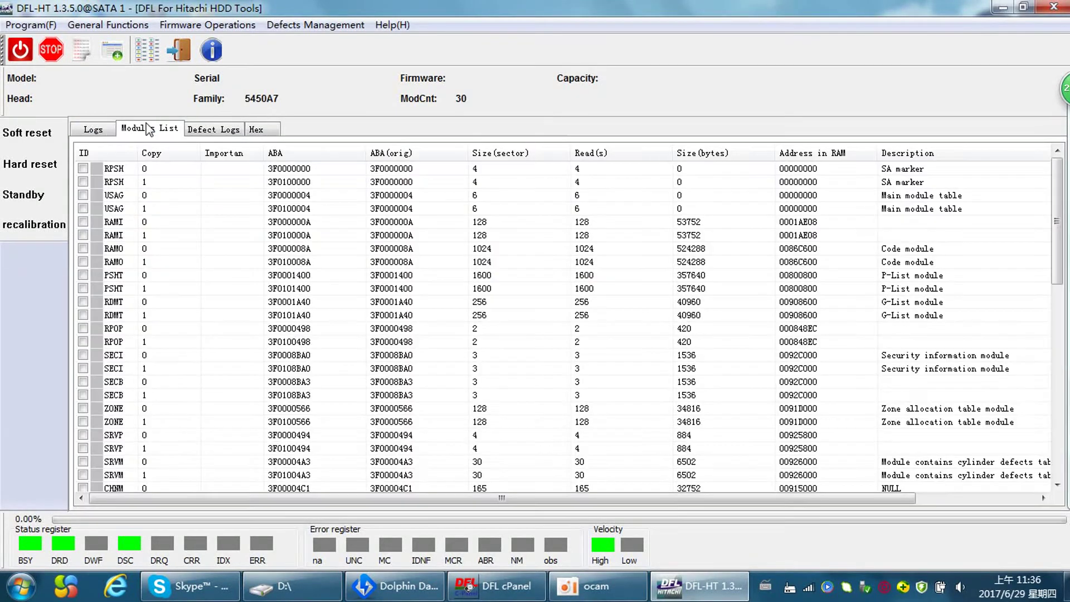
pyautogui.click(96, 129)
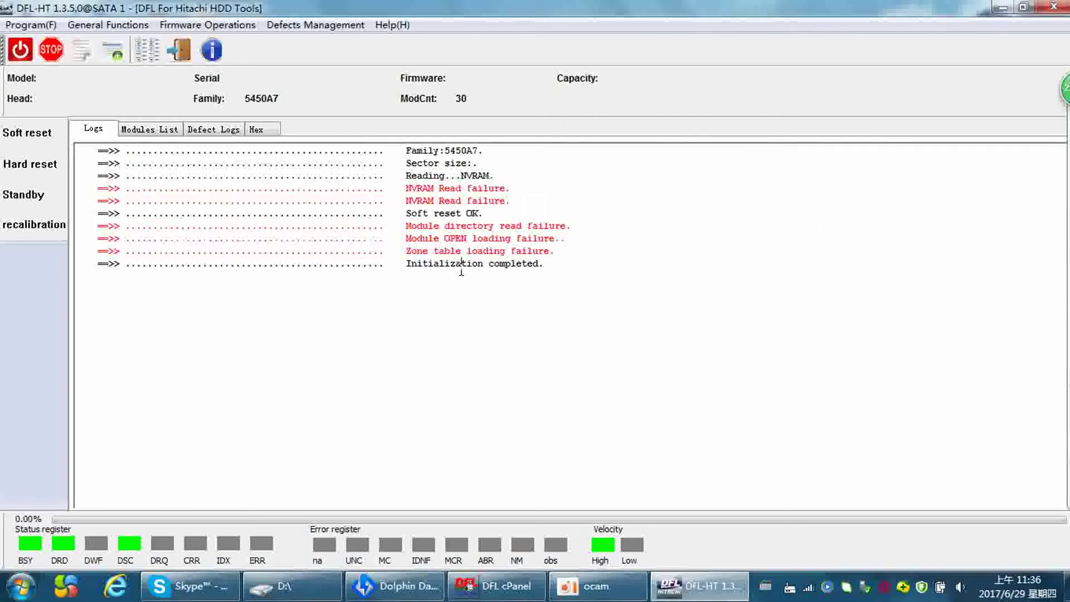
pyautogui.click(150, 128)
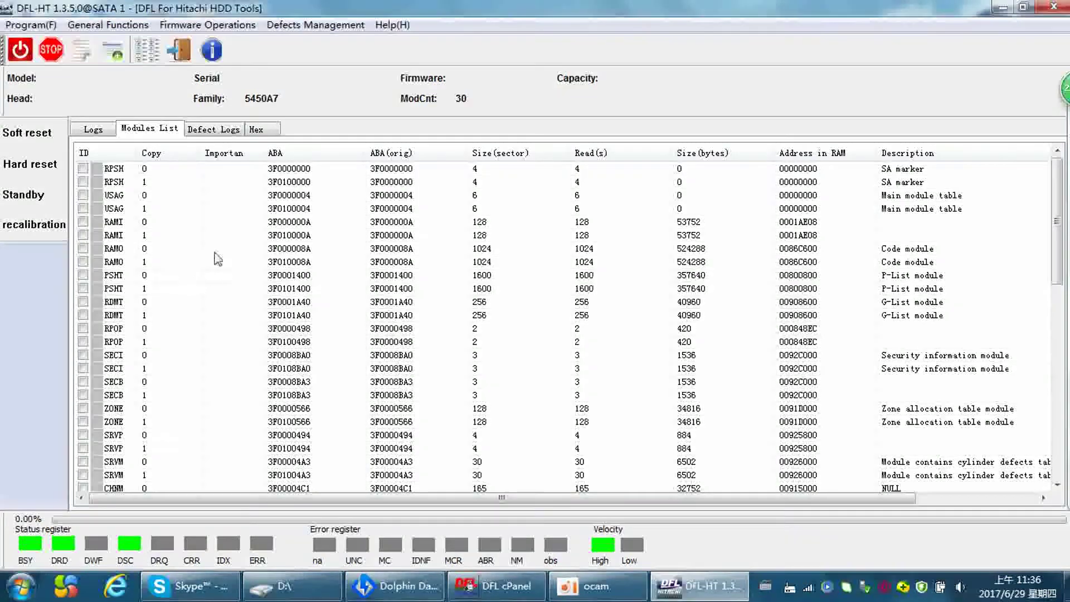
# Read copy 1 of the PSHT, RDMT, SECI and SRVM modules via Firmware Operations > Read Modules
pyautogui.click(207, 24)
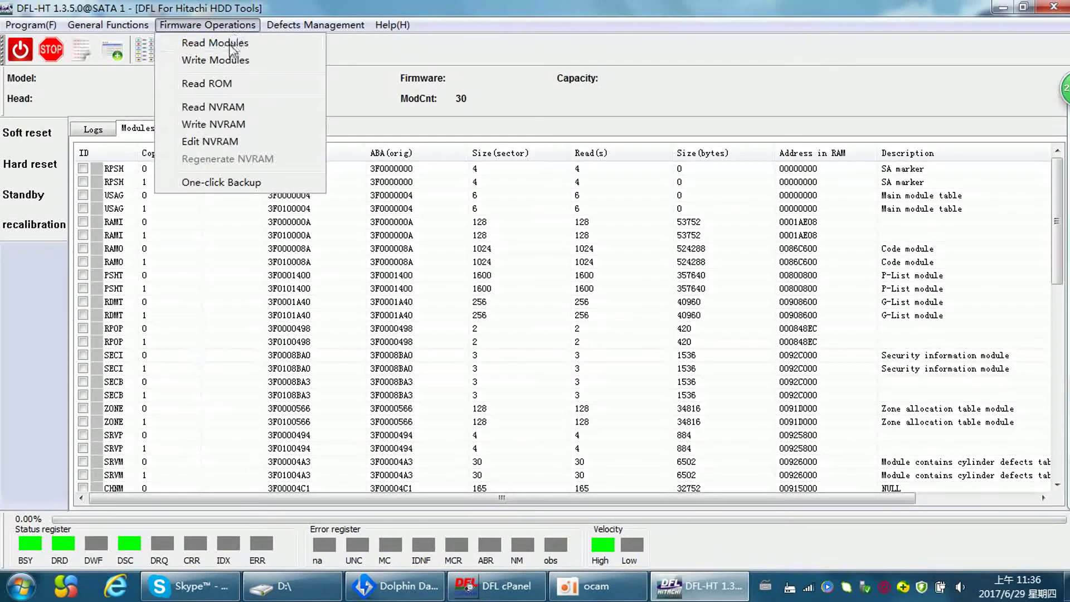
pyautogui.click(212, 44)
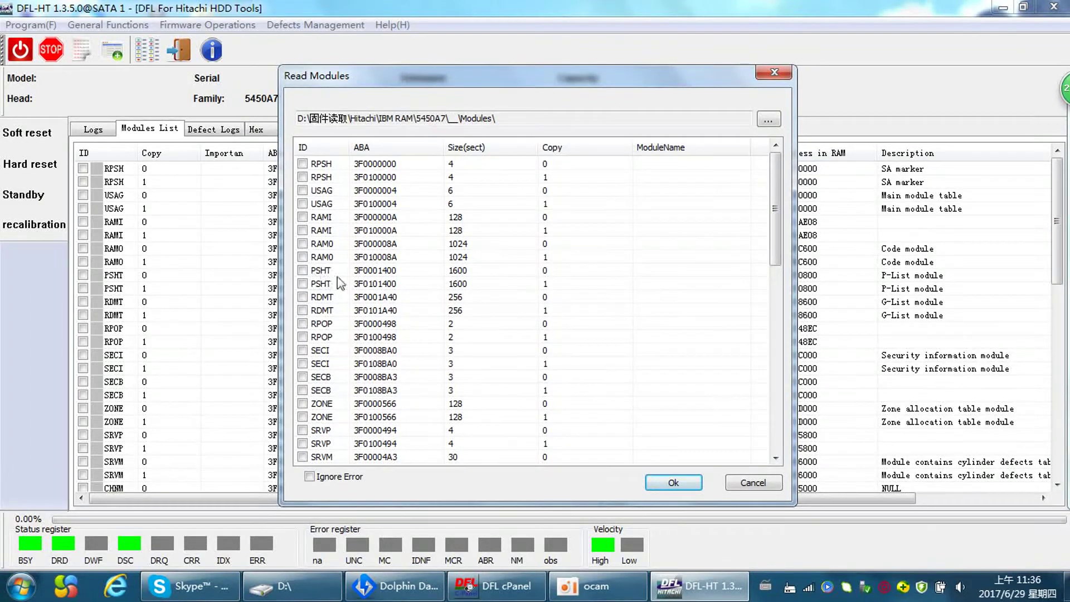
pyautogui.click(303, 285)
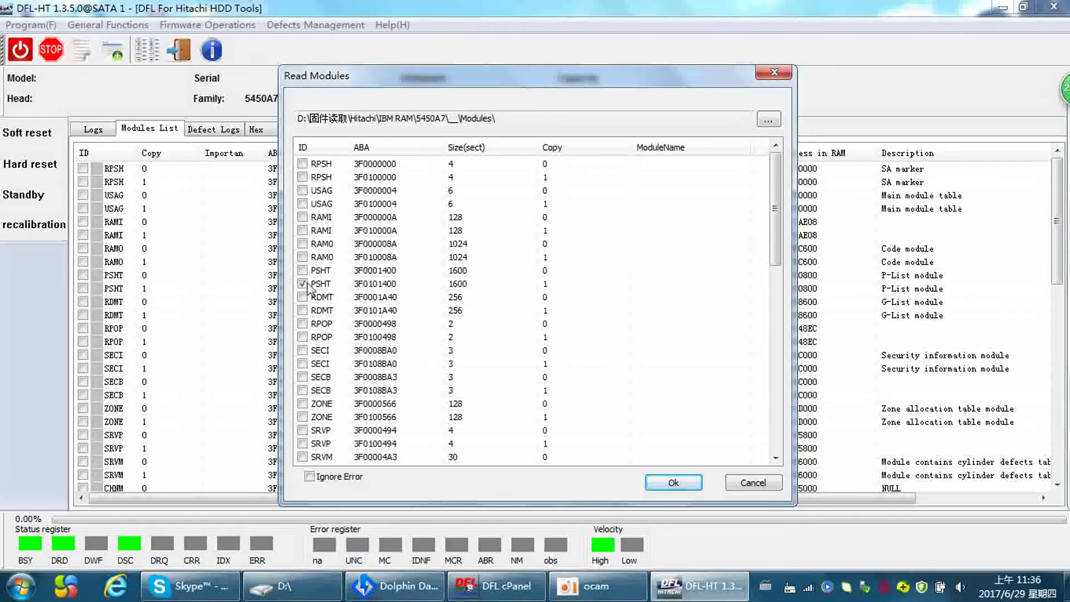
pyautogui.click(552, 287)
pyautogui.click(557, 273)
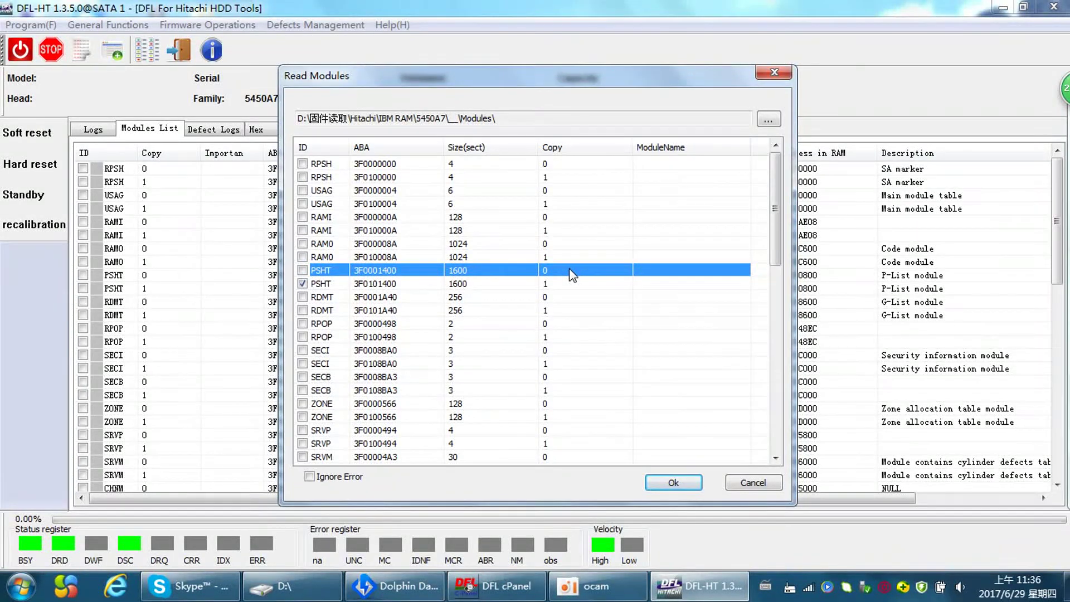
pyautogui.click(360, 284)
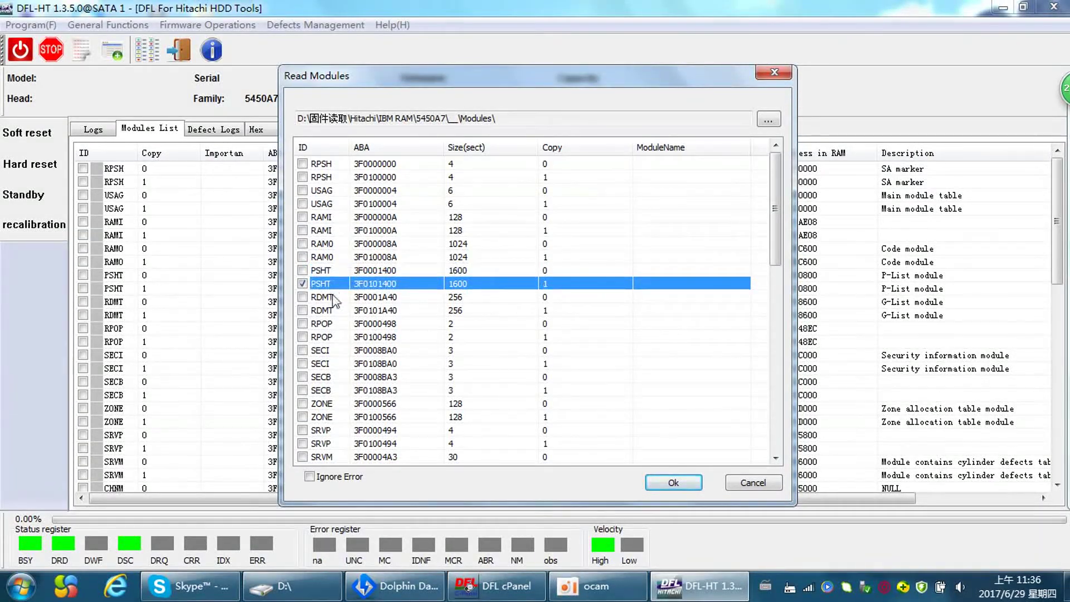
pyautogui.click(302, 310)
pyautogui.click(302, 363)
pyautogui.scroll(-2, 362, 373)
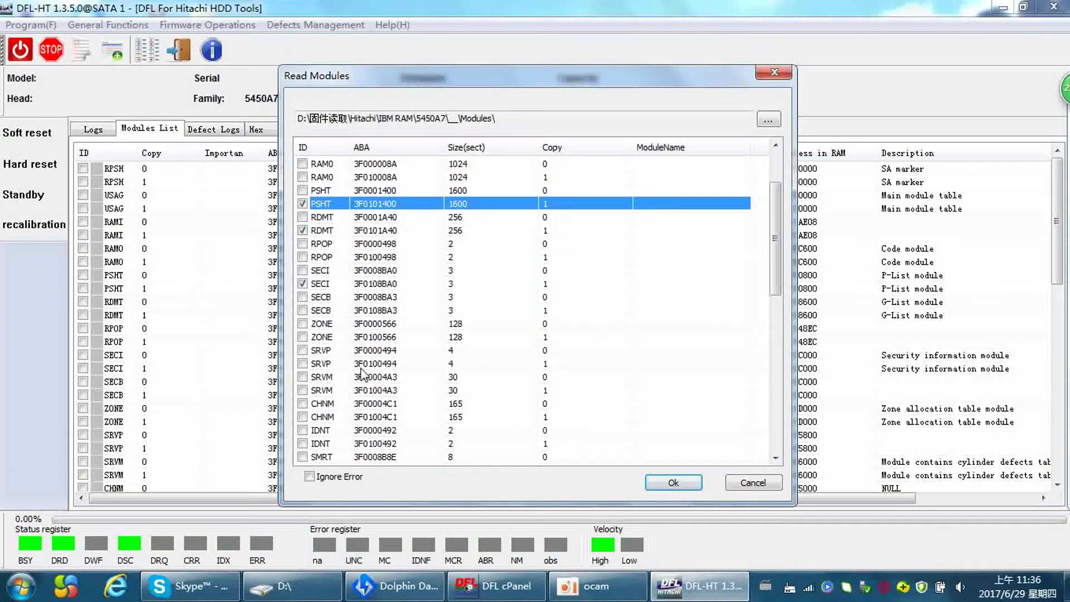
pyautogui.click(302, 390)
pyautogui.click(681, 486)
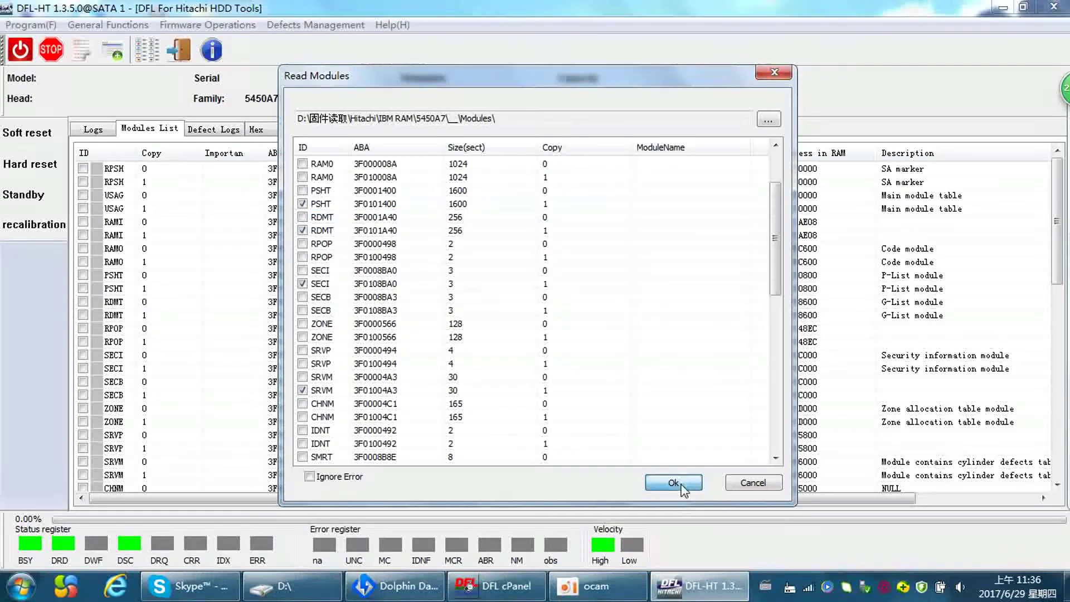
pyautogui.click(93, 130)
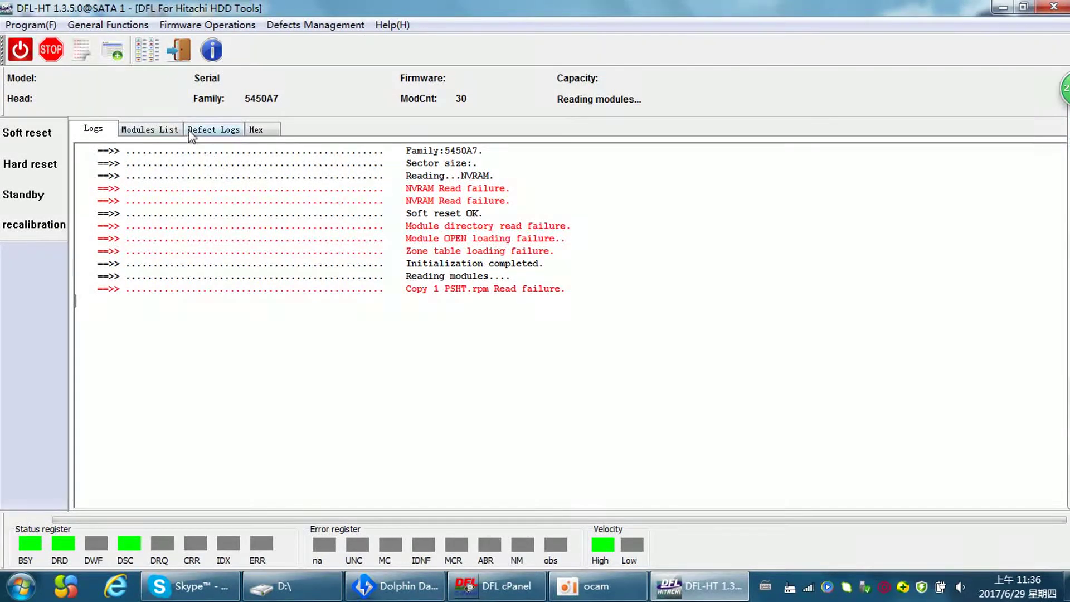
# Scroll through the Modules List table, return to the Logs, and stop the module read
pyautogui.click(154, 130)
pyautogui.scroll(-12, 170, 251)
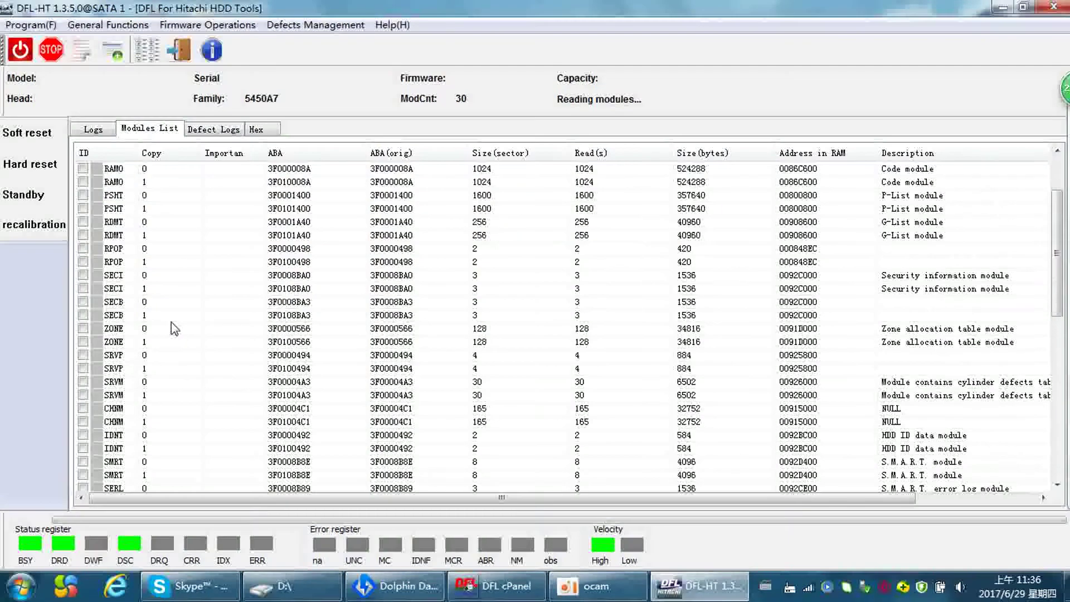
pyautogui.scroll(4, 207, 357)
pyautogui.scroll(8, 205, 351)
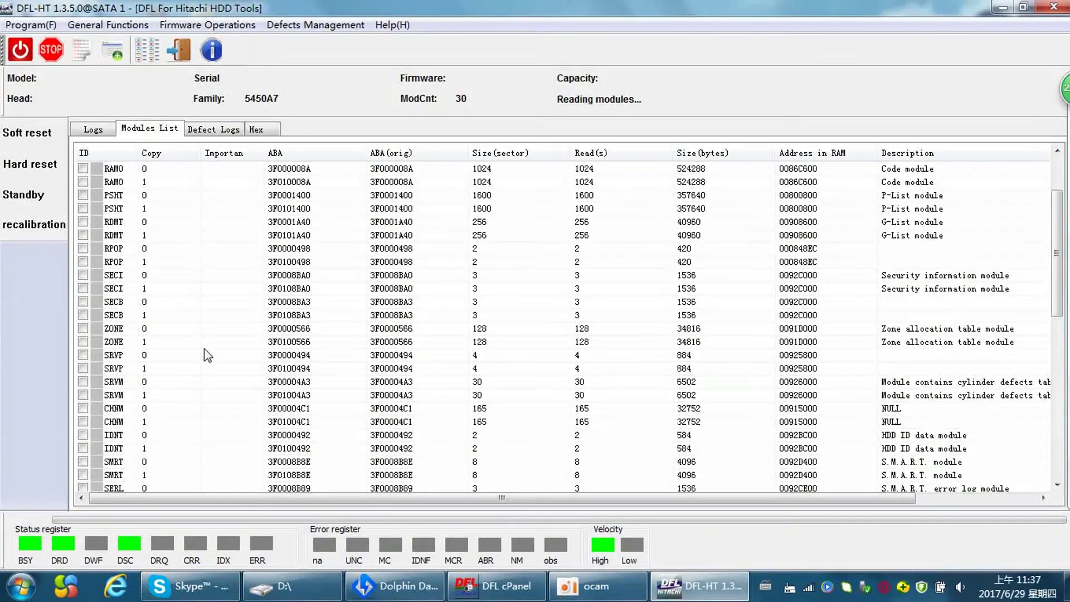
pyautogui.click(101, 129)
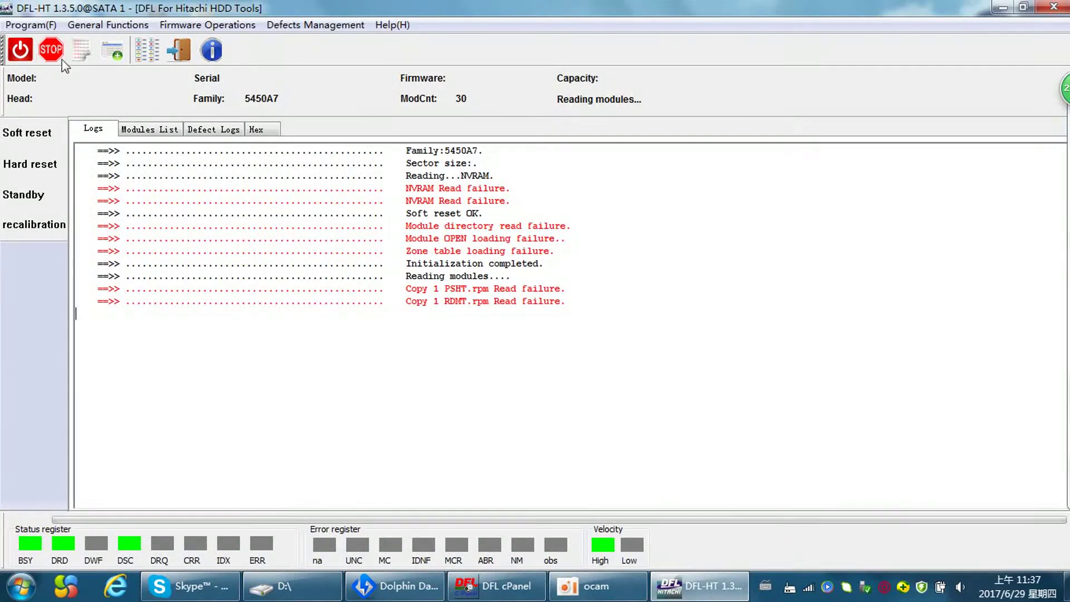
pyautogui.click(51, 49)
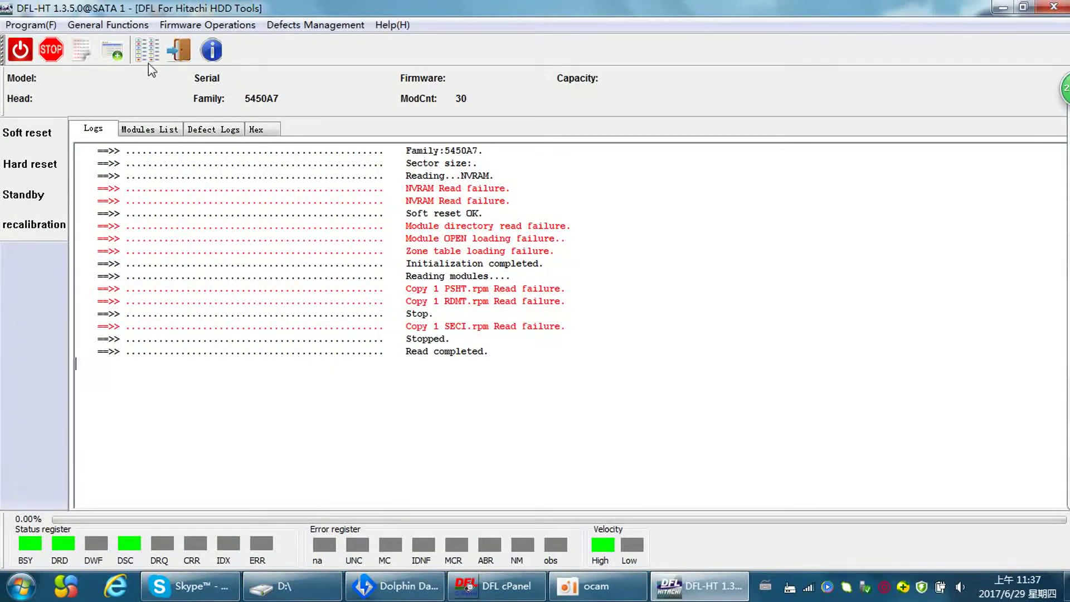
# Quit to the General Menu, soft-reset and power-cycle the drive, then pick the Hitachi family
pyautogui.click(178, 49)
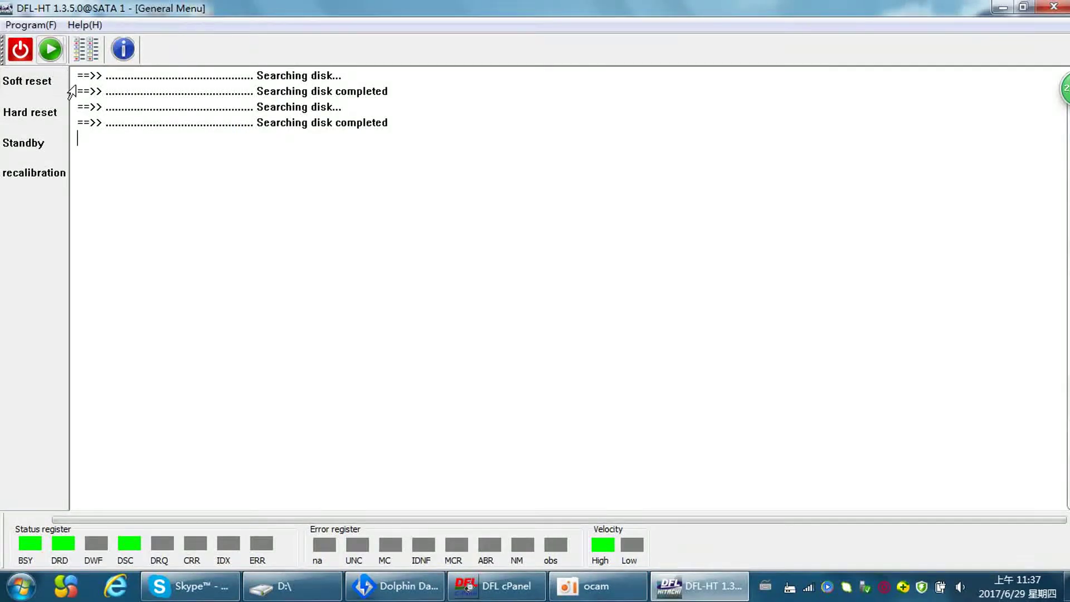
pyautogui.click(37, 84)
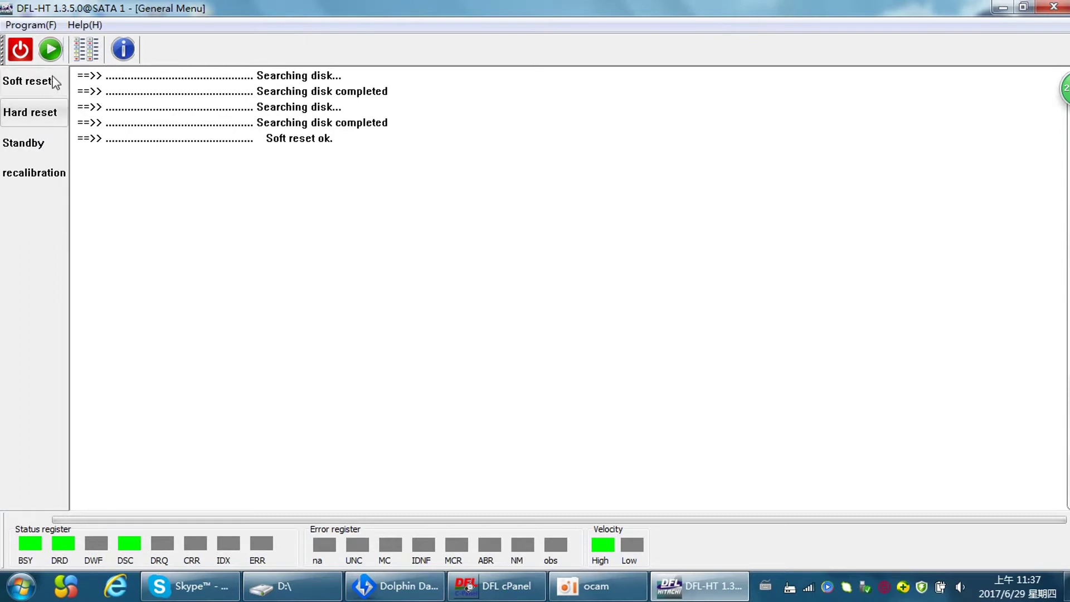
pyautogui.click(50, 50)
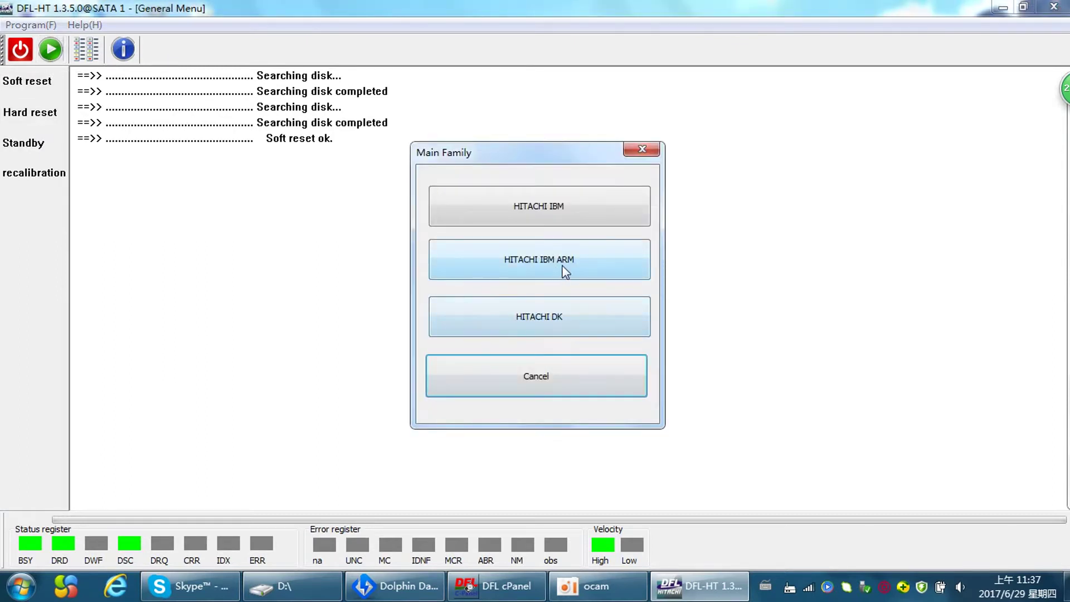
pyautogui.click(533, 379)
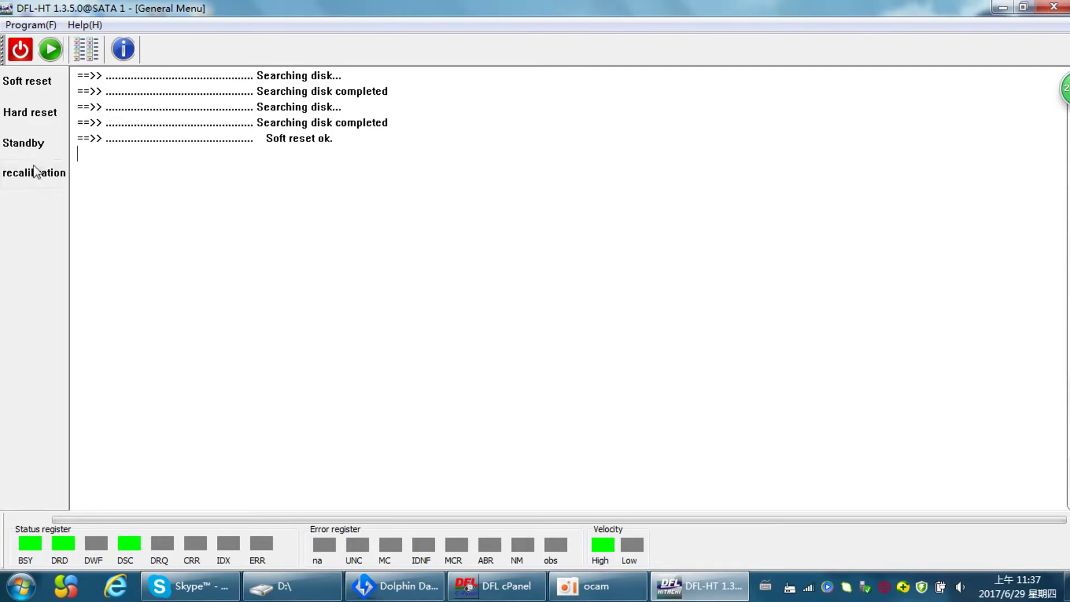
pyautogui.click(21, 50)
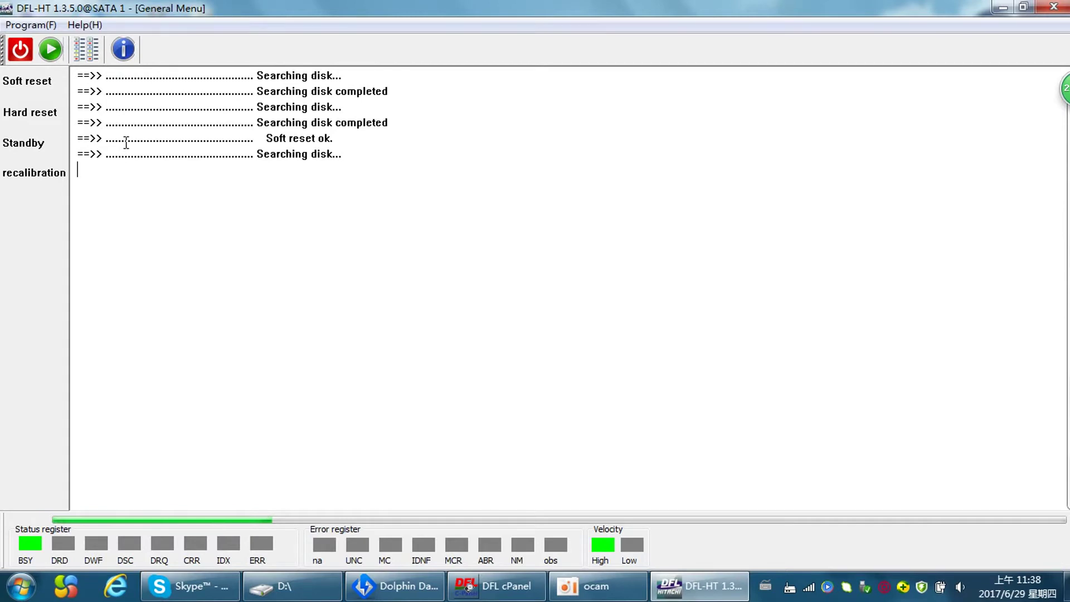
pyautogui.click(50, 49)
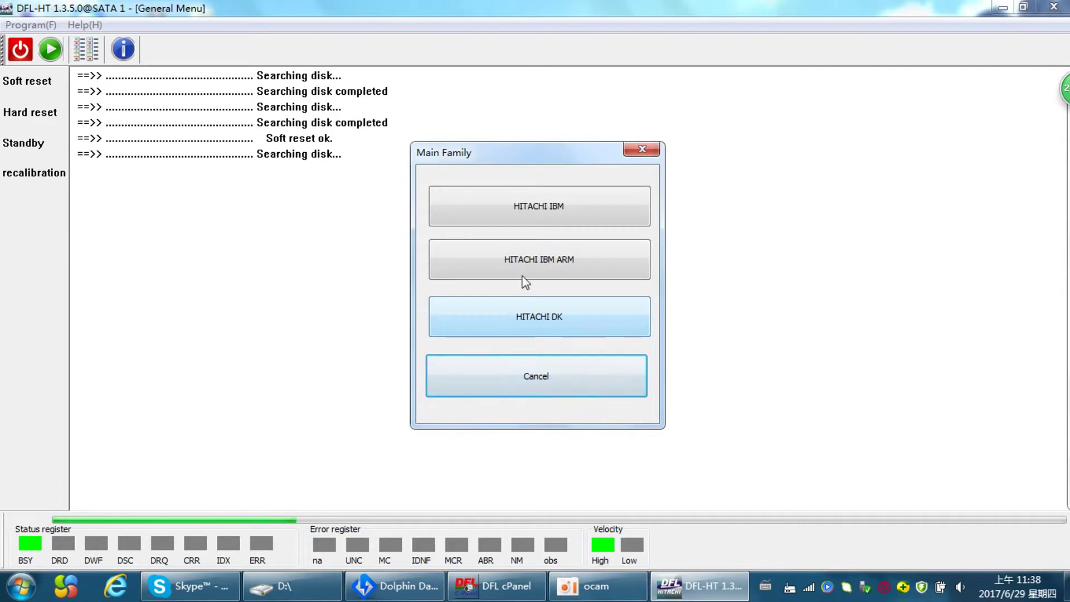
pyautogui.click(533, 260)
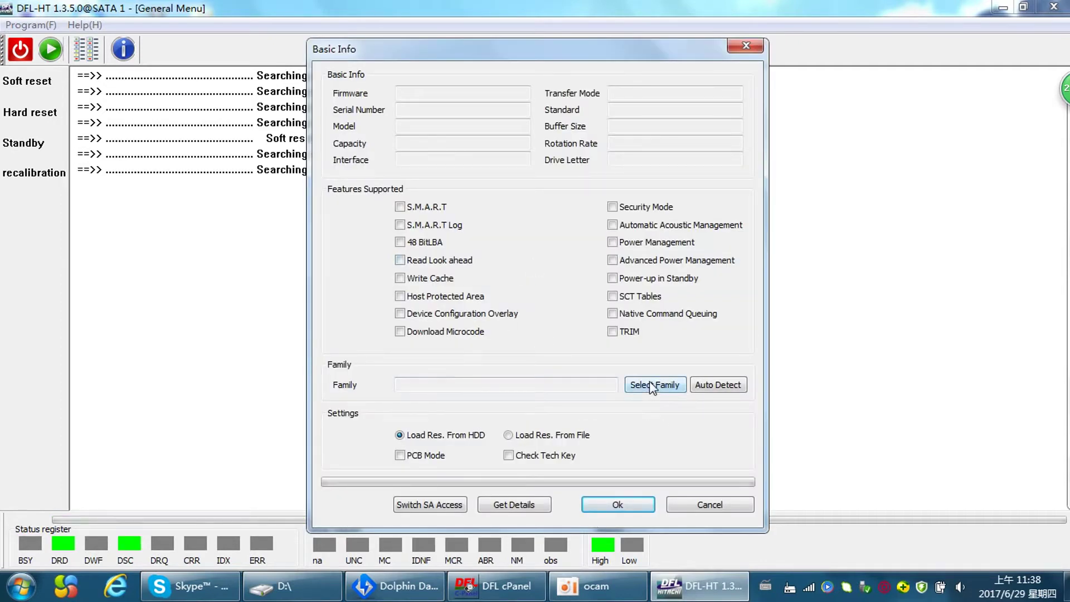
# Initialize the drive as family 5450A7 with tech key checking, reusing the non-empty work directory
pyautogui.click(652, 386)
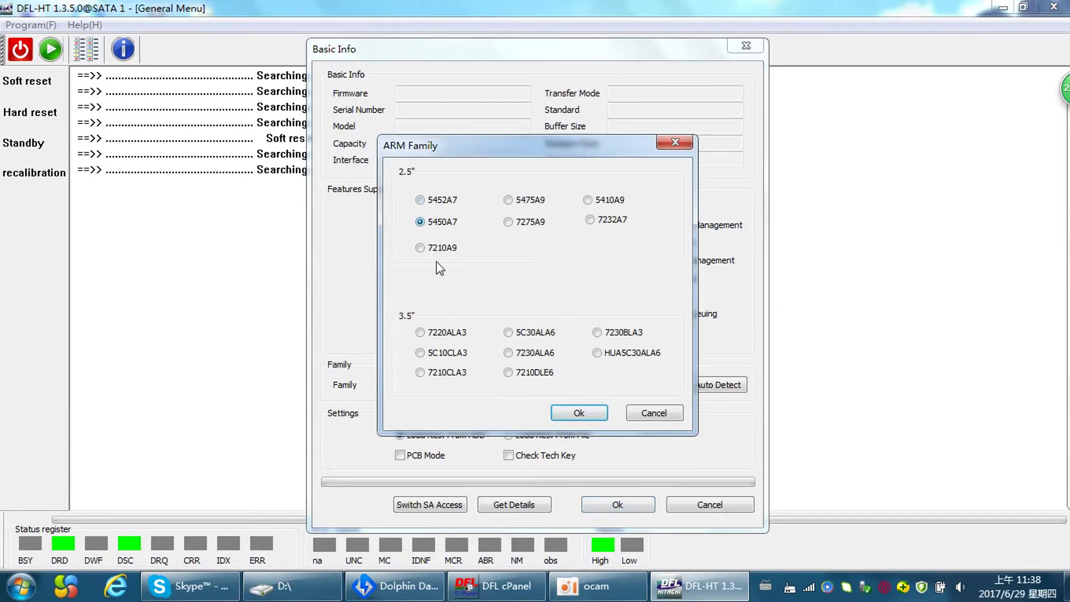
pyautogui.click(591, 413)
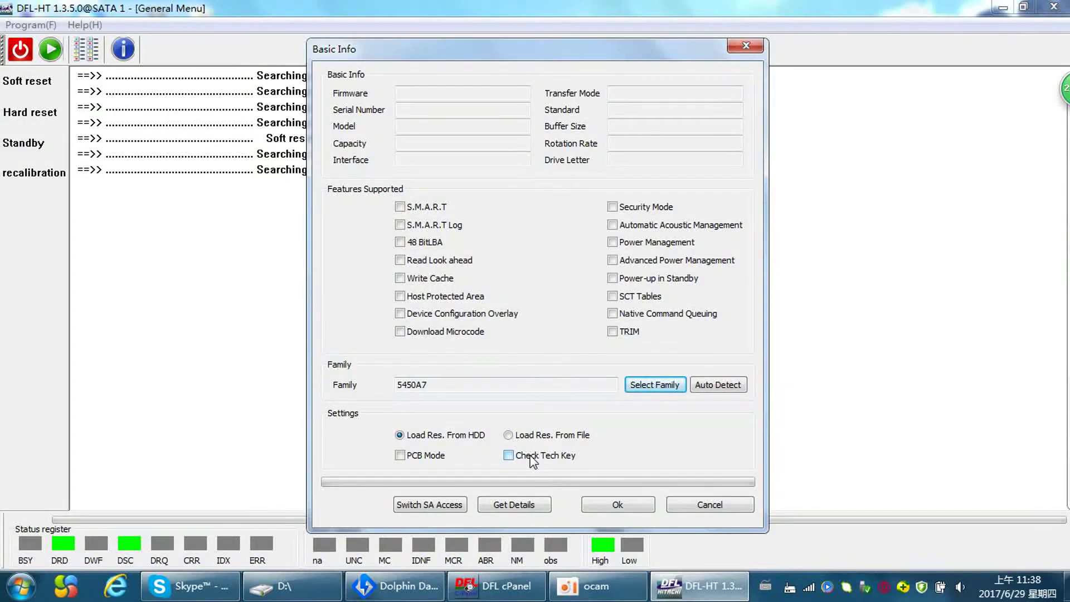
pyautogui.click(532, 459)
pyautogui.click(619, 505)
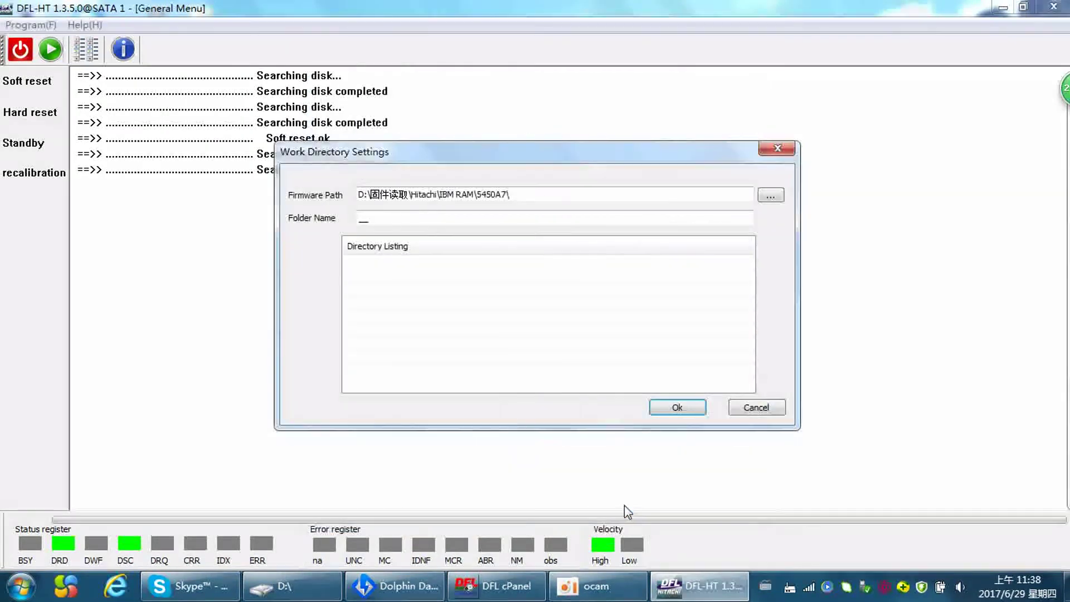
pyautogui.click(684, 411)
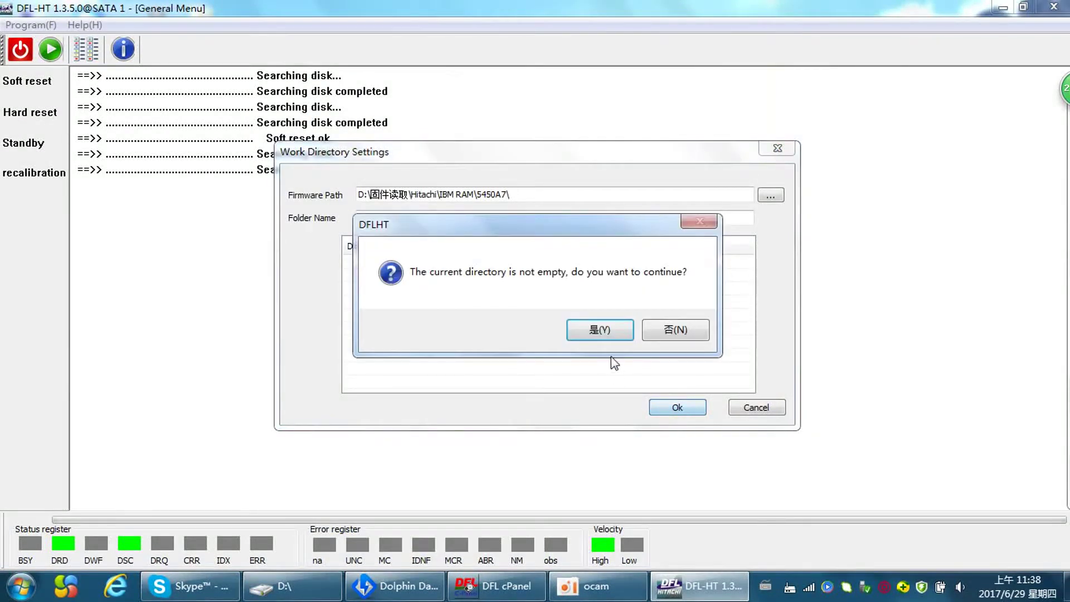
pyautogui.click(607, 338)
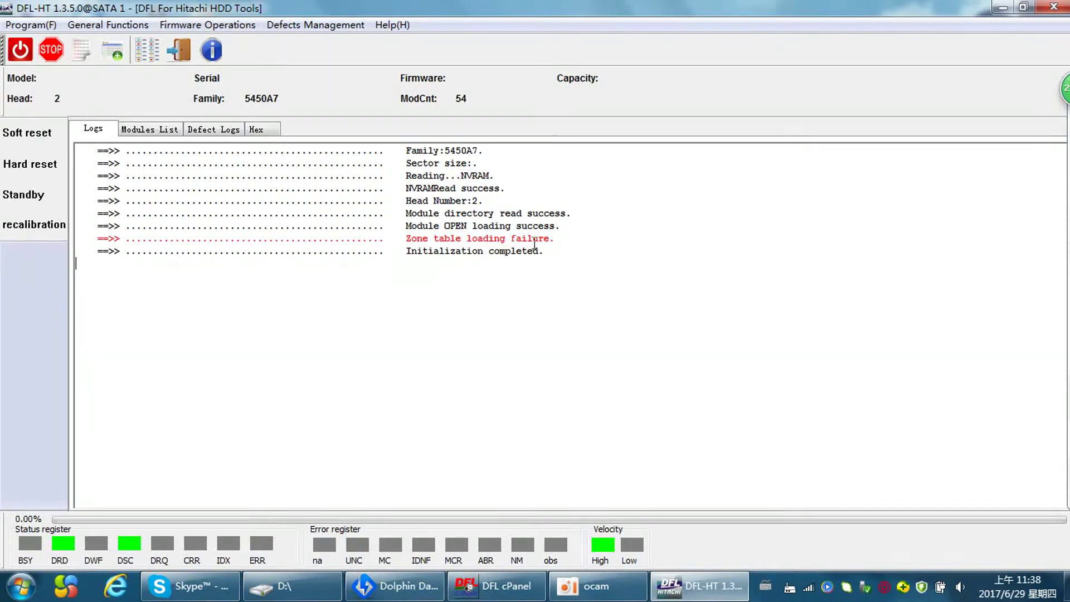
# In Read Modules, tick copy 1 of PSHT, RDMT, SECI, ZONE and SRVM and start reading
pyautogui.click(237, 26)
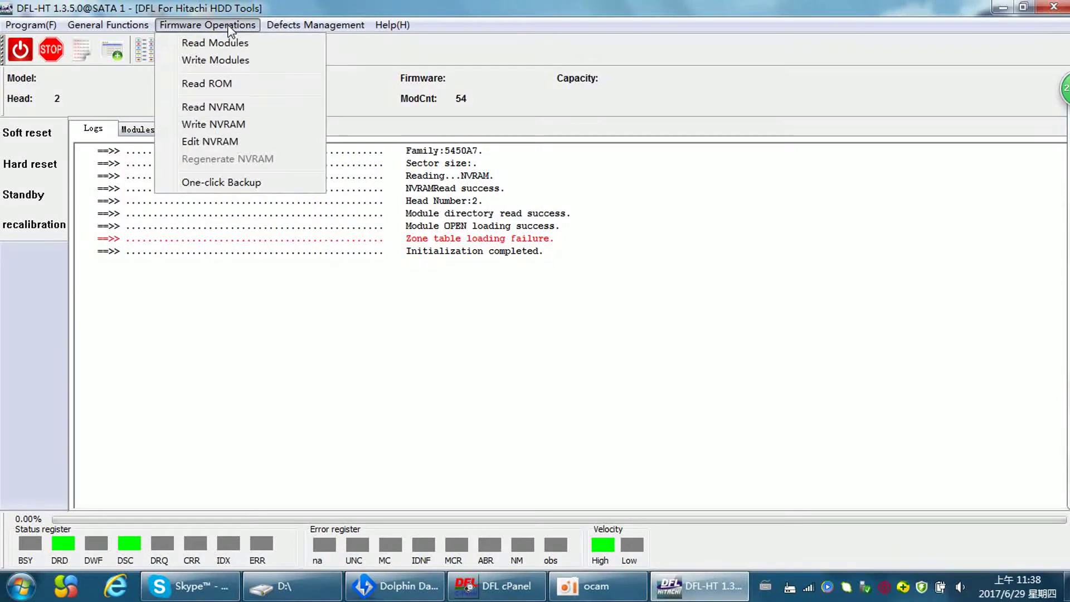
pyautogui.click(233, 45)
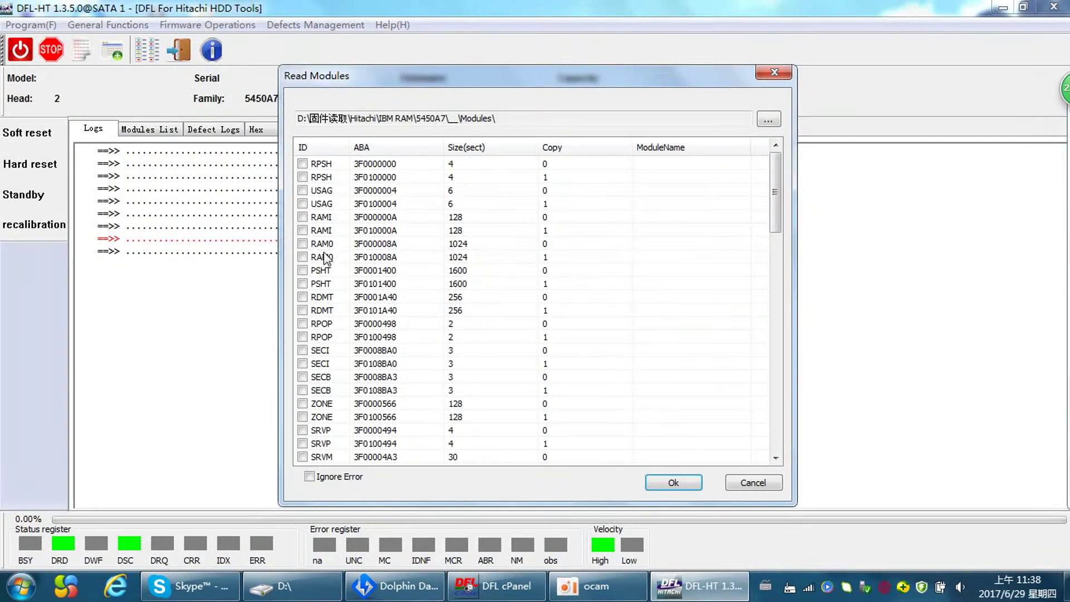
pyautogui.click(302, 283)
pyautogui.click(544, 286)
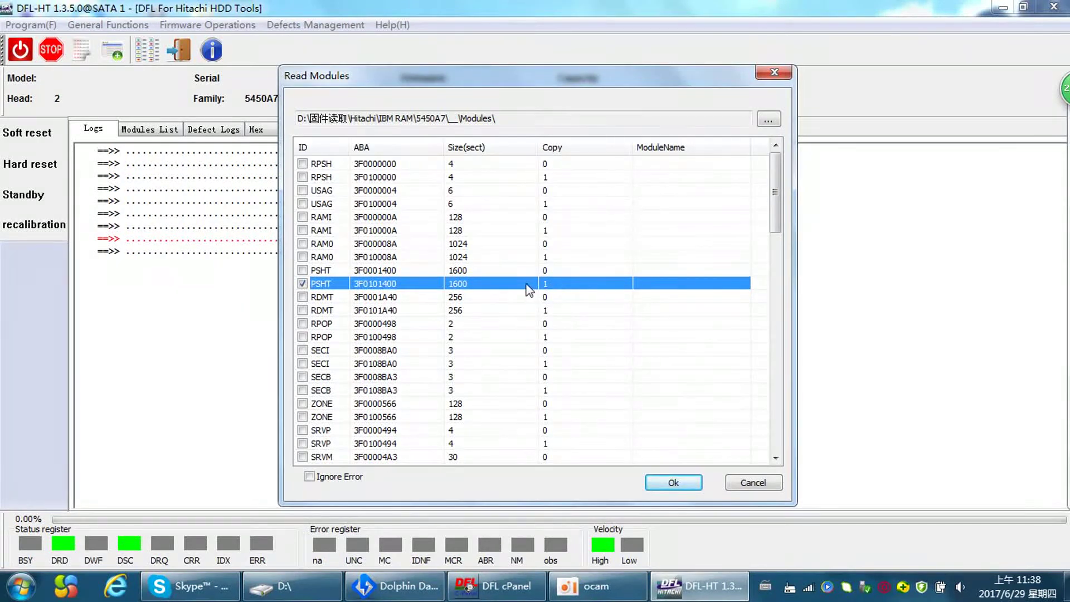
pyautogui.click(302, 311)
pyautogui.click(303, 363)
pyautogui.scroll(-1, 320, 380)
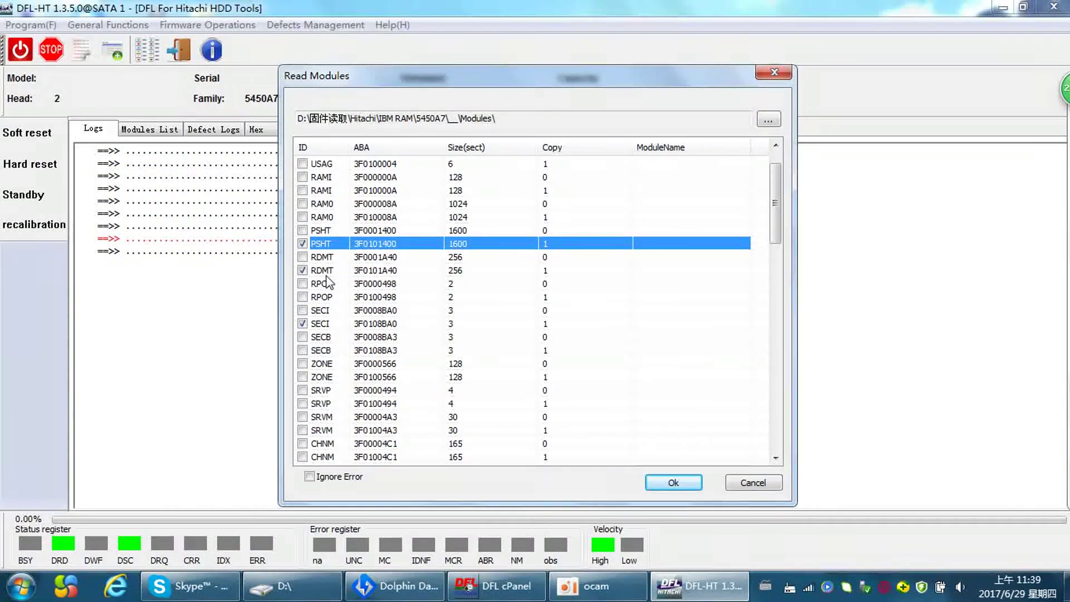
pyautogui.scroll(-1, 317, 335)
pyautogui.click(302, 336)
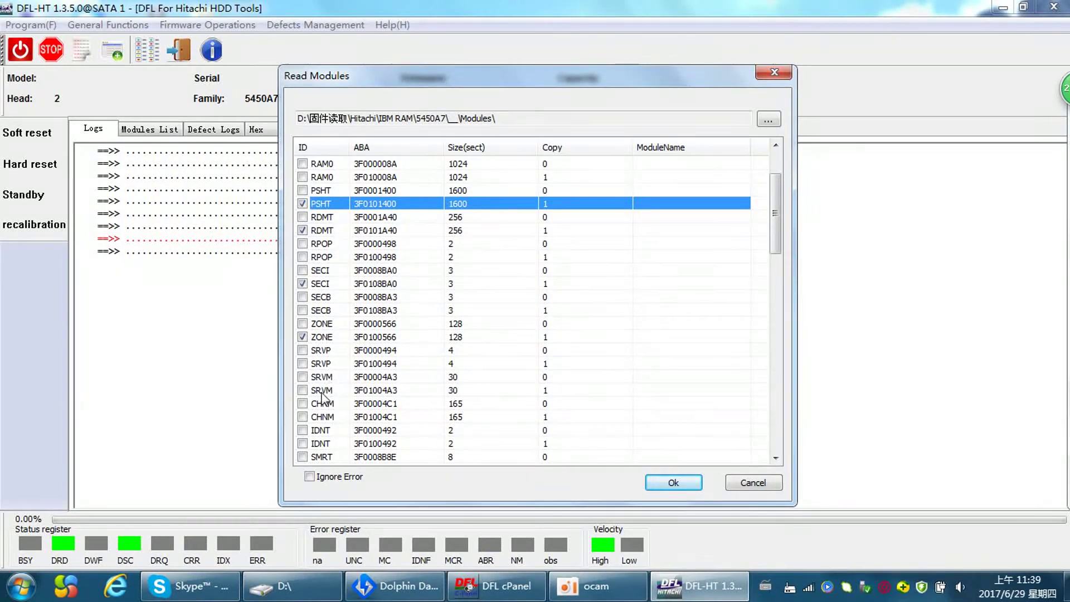
pyautogui.click(302, 390)
pyautogui.click(674, 482)
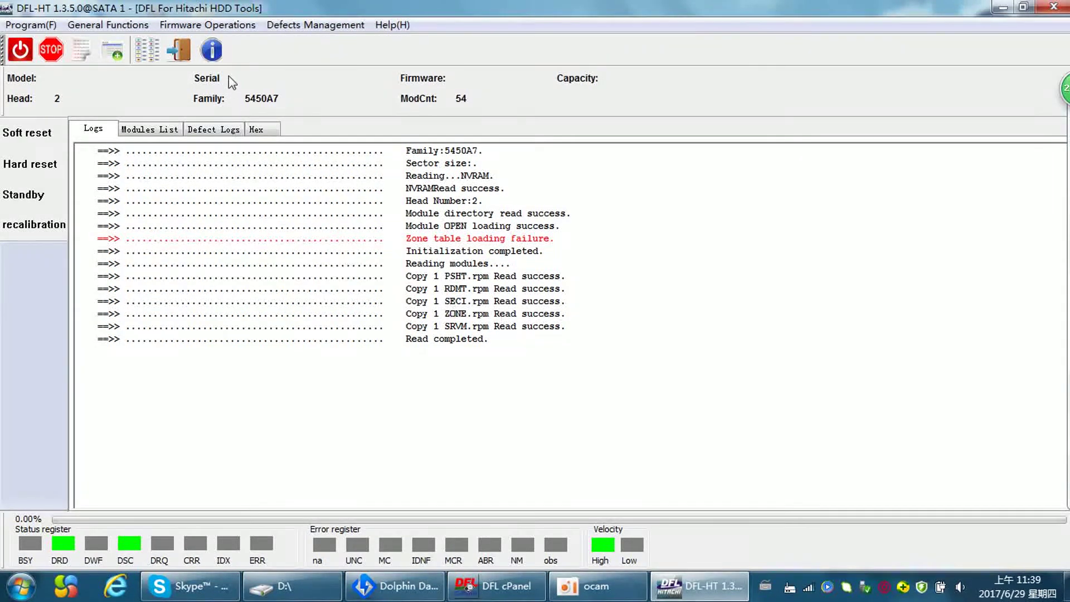
# Read the drive's NVRAM and save it over the existing NV-RAM.nvr
pyautogui.click(228, 25)
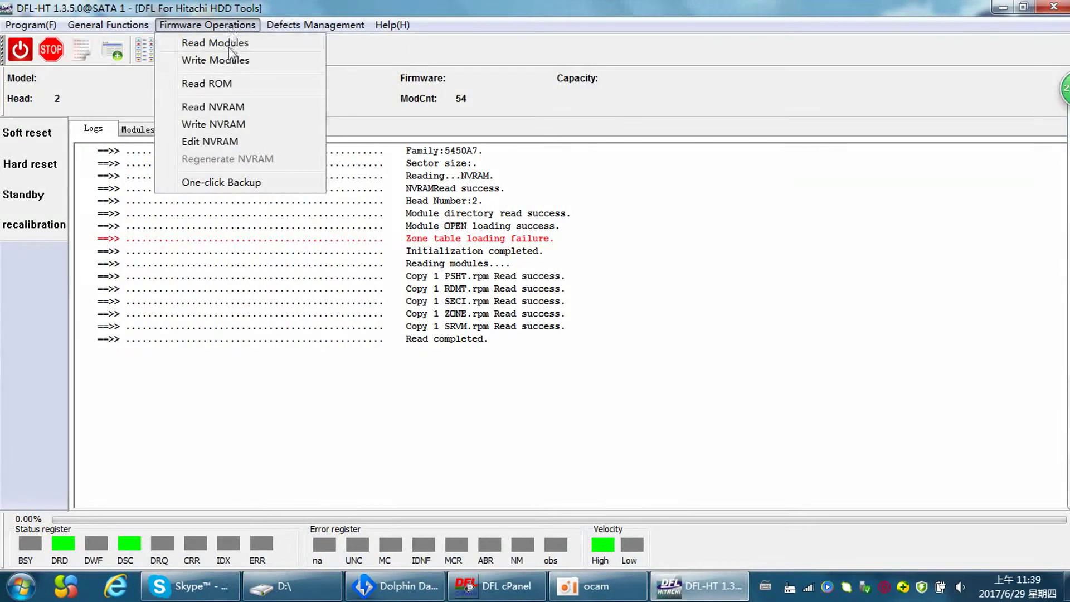
pyautogui.click(228, 107)
pyautogui.click(680, 410)
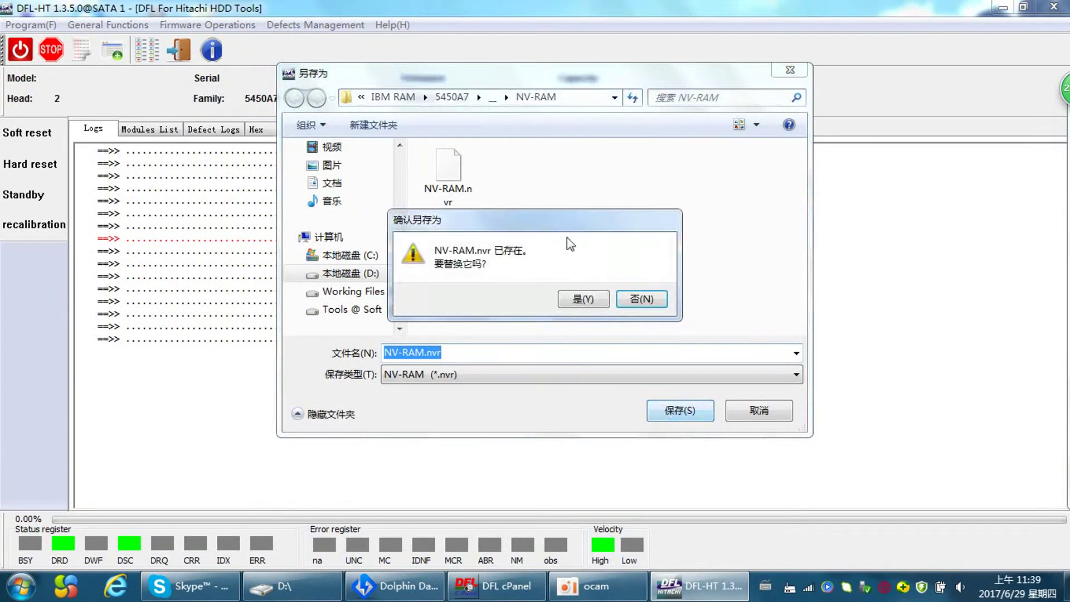
pyautogui.click(597, 300)
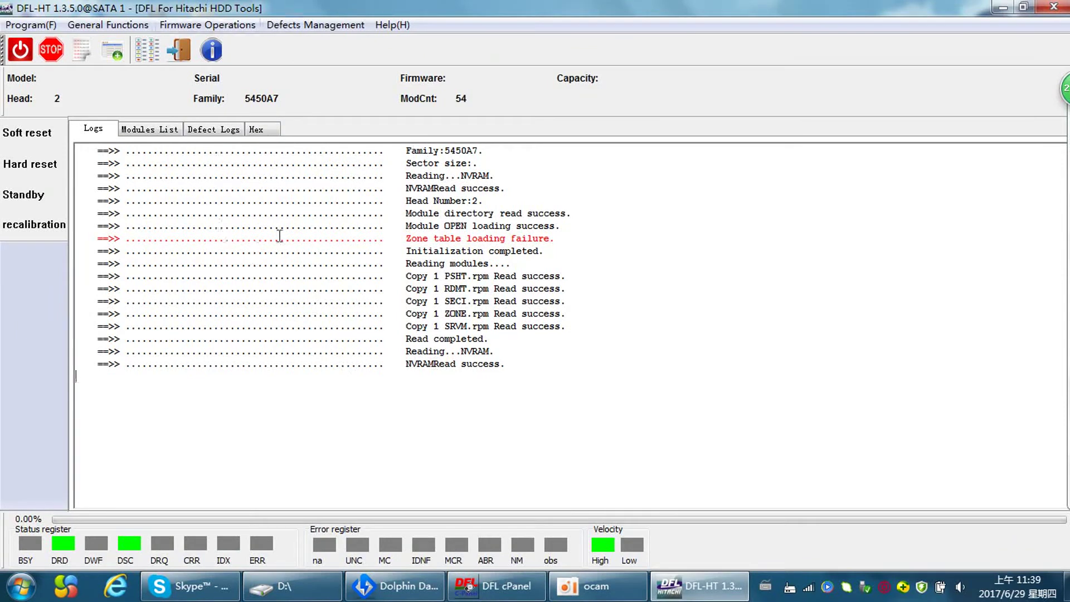
# Read the drive's ROM and save it over the existing ROM.bin
pyautogui.click(228, 25)
pyautogui.click(234, 84)
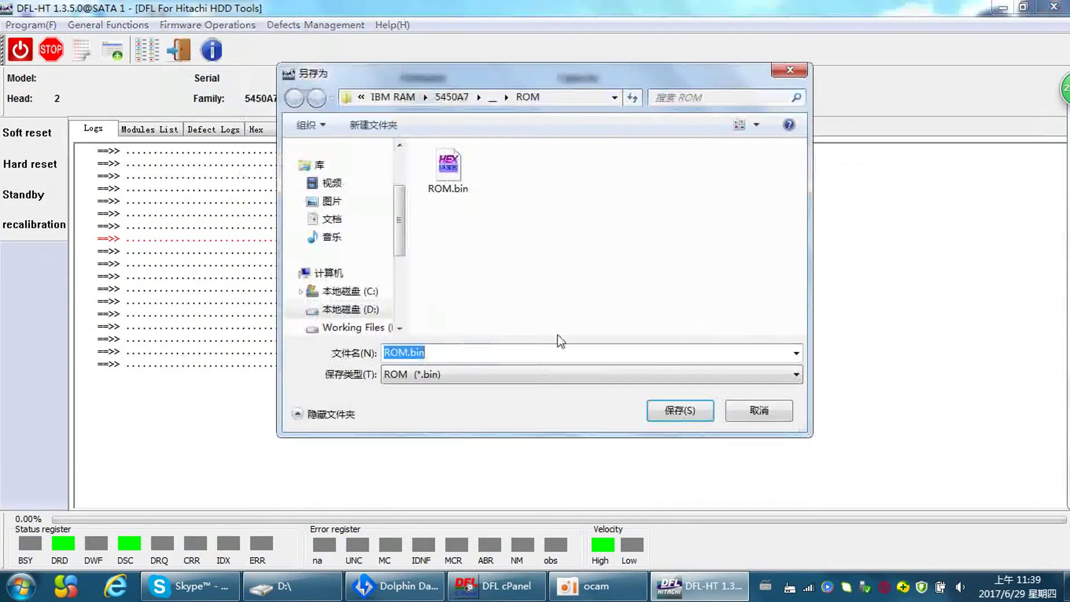
pyautogui.click(679, 410)
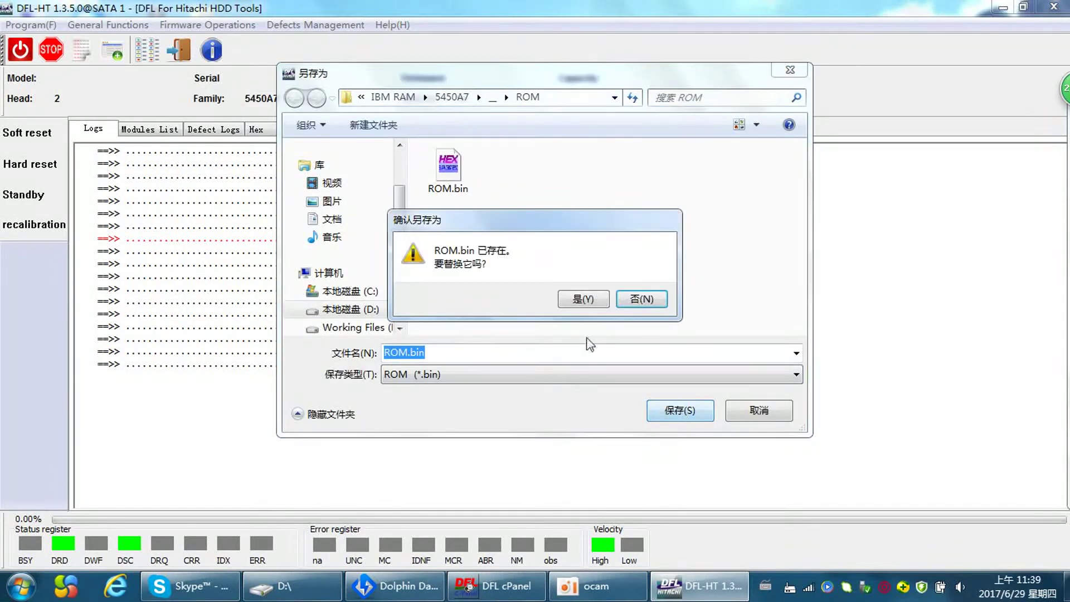
pyautogui.click(585, 301)
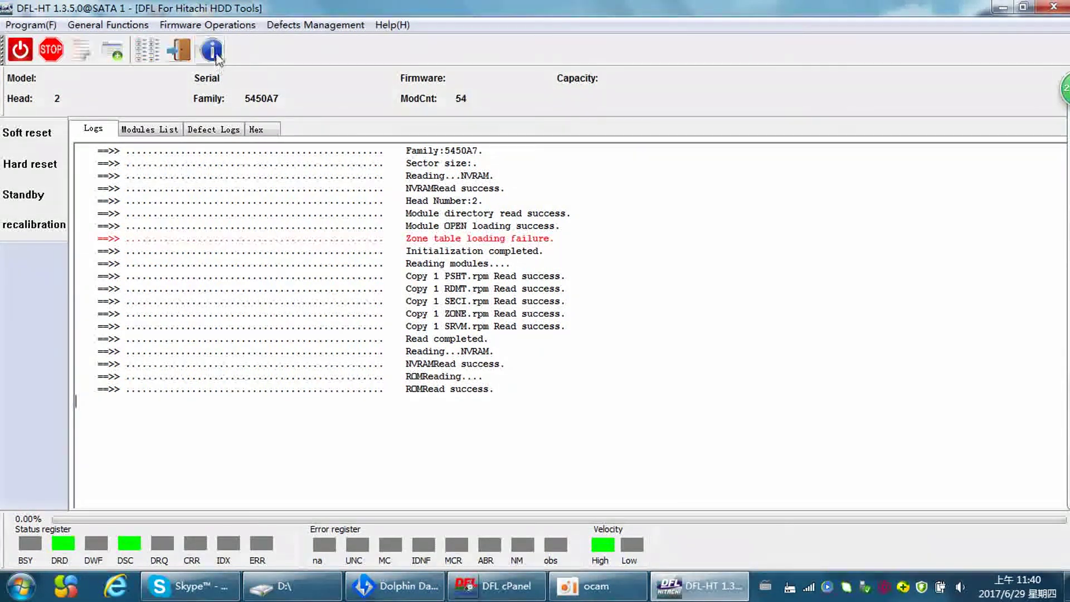
# Open the sector access interruption fix settings and switch the P-List to load from file
pyautogui.click(195, 25)
pyautogui.moveTo(102, 28)
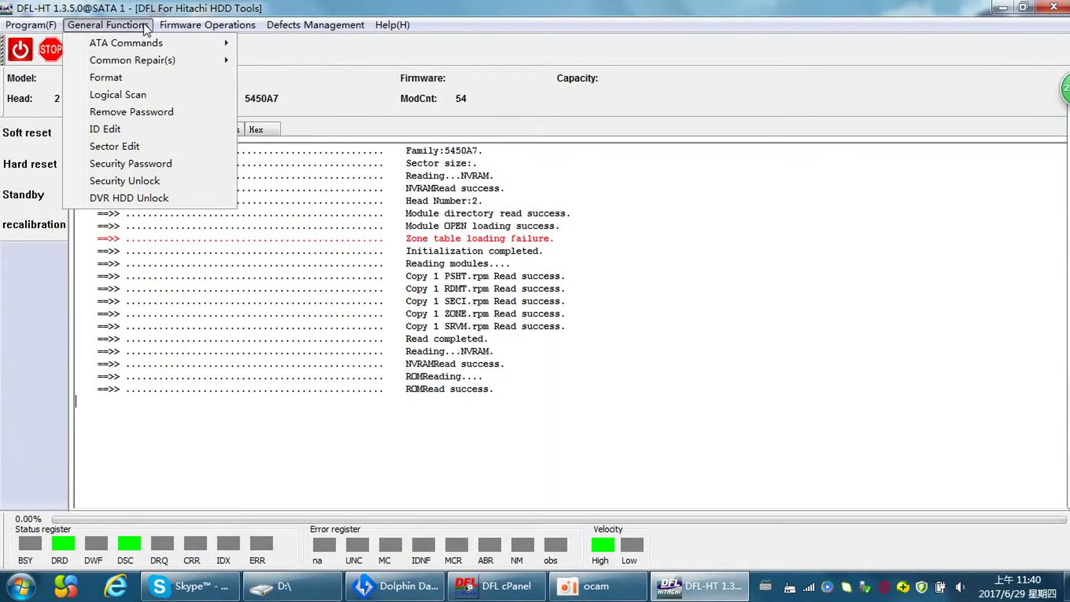
pyautogui.moveTo(184, 61)
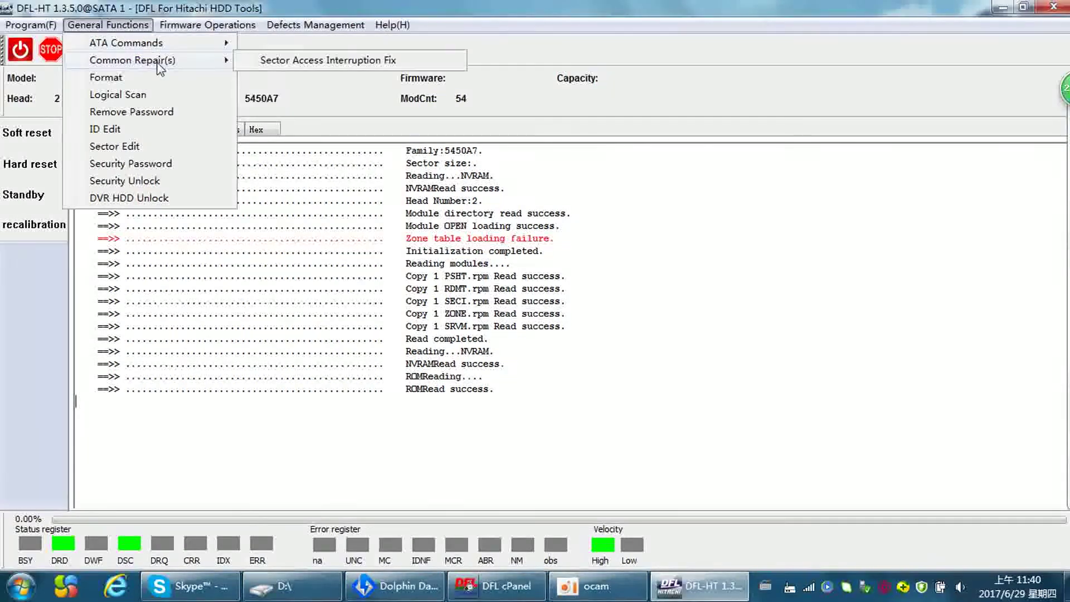
pyautogui.click(344, 61)
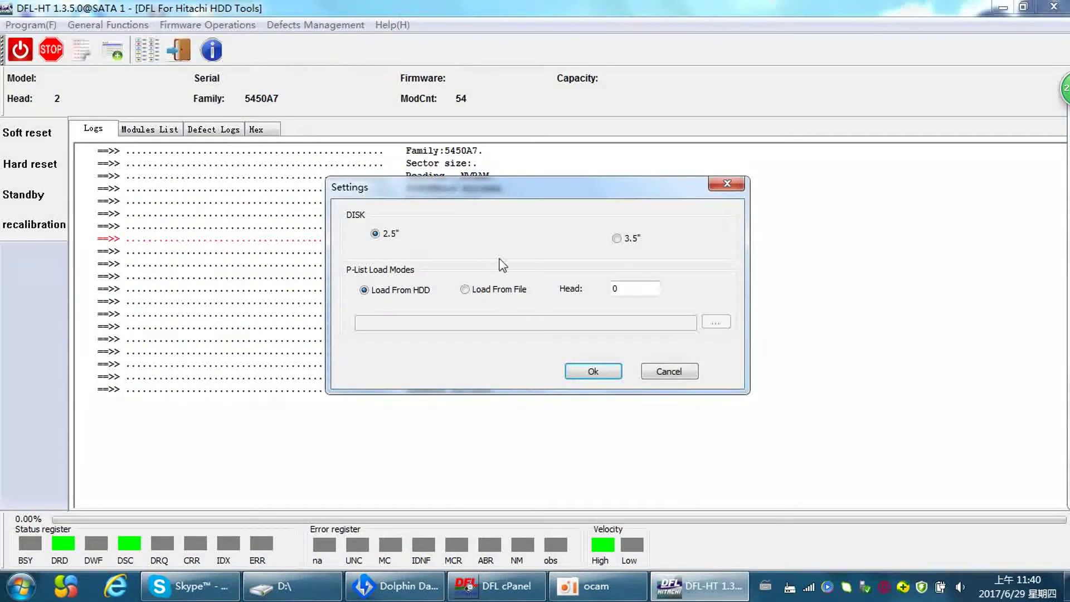
pyautogui.click(486, 293)
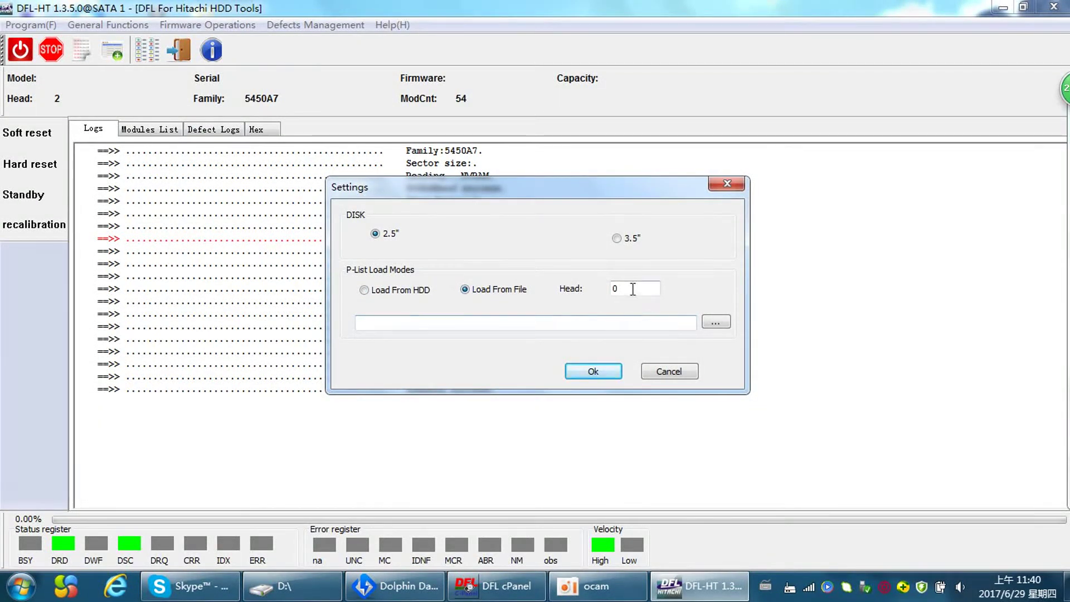
# Choose 5450A7\_\Modules\Copy 1\PSHT.rpm as the P-List for head 1 and start the repair
pyautogui.click(715, 321)
pyautogui.click(453, 99)
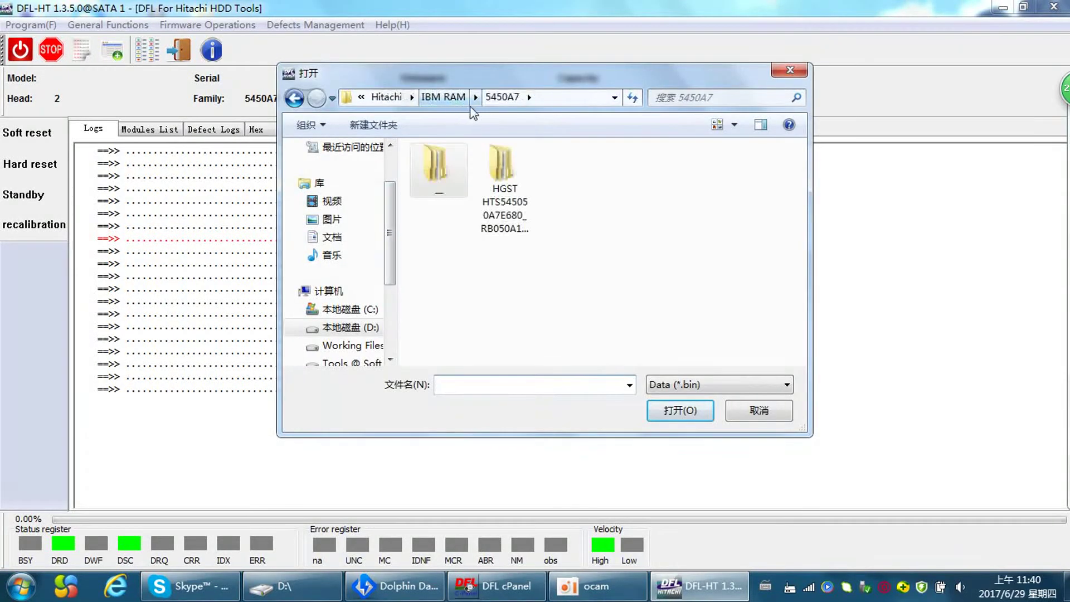
pyautogui.doubleClick(436, 167)
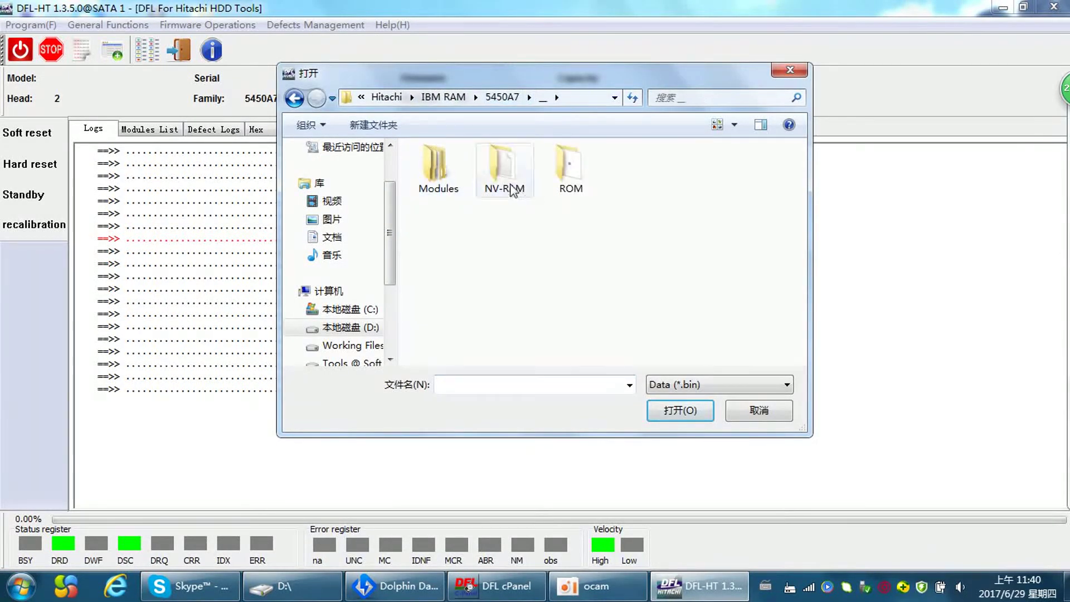
pyautogui.doubleClick(438, 167)
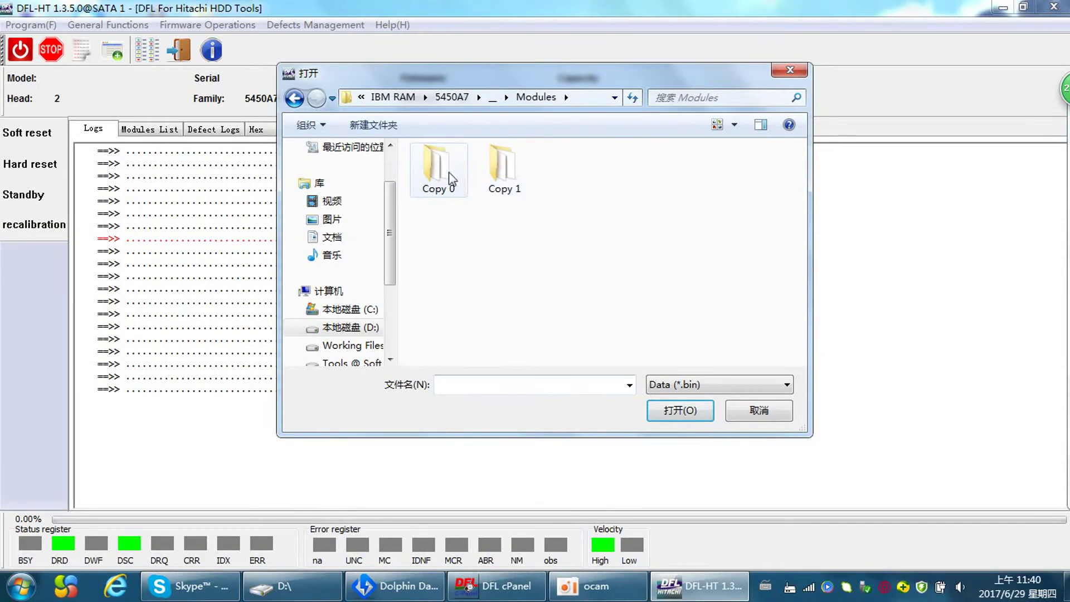
pyautogui.doubleClick(502, 175)
pyautogui.click(750, 384)
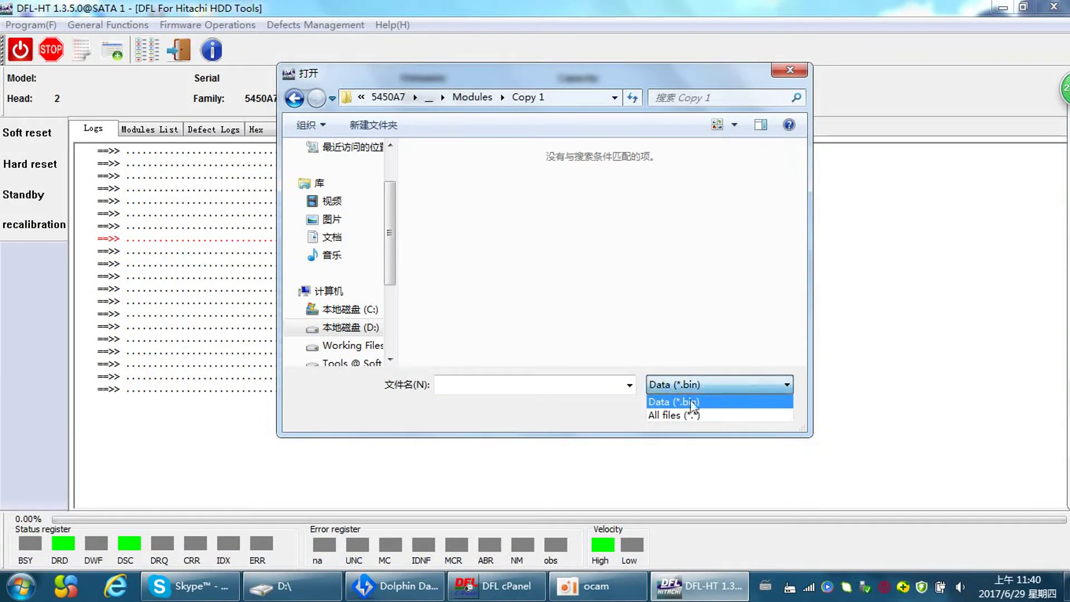
pyautogui.click(680, 413)
pyautogui.doubleClick(438, 167)
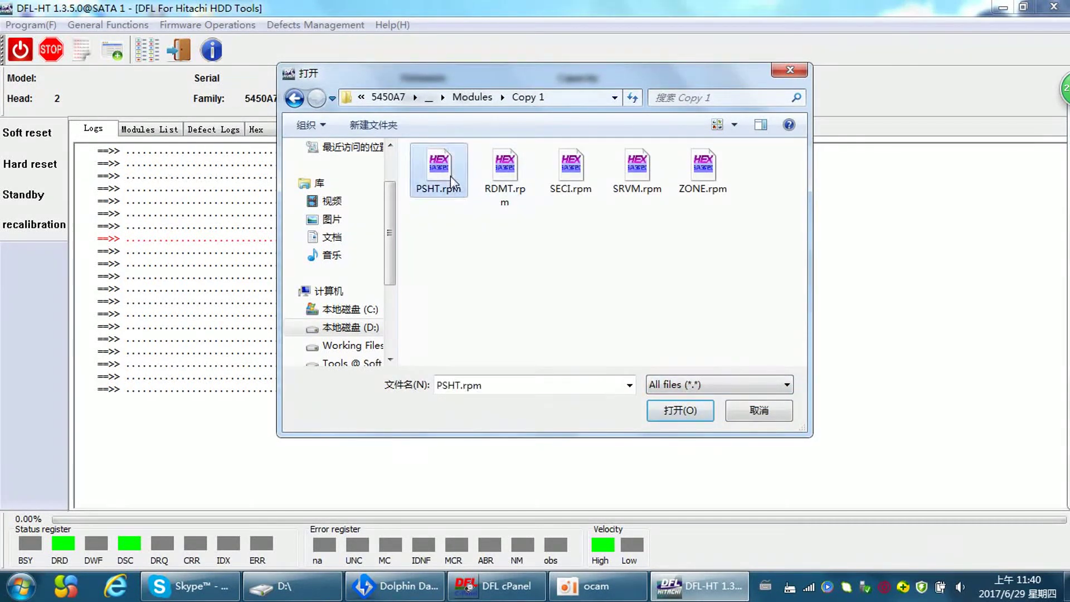
pyautogui.click(512, 289)
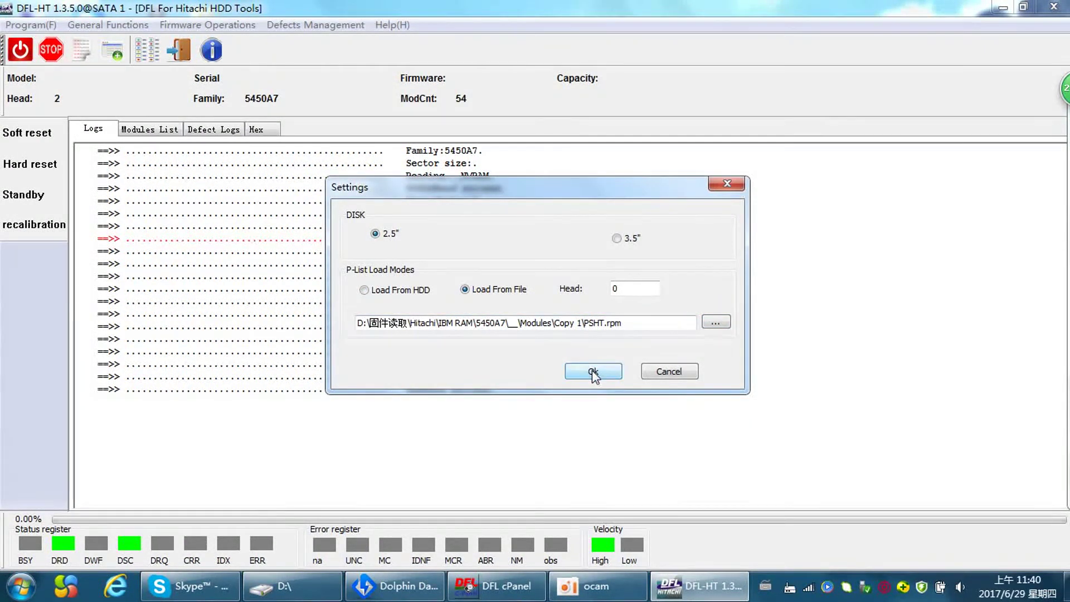
pyautogui.click(616, 323)
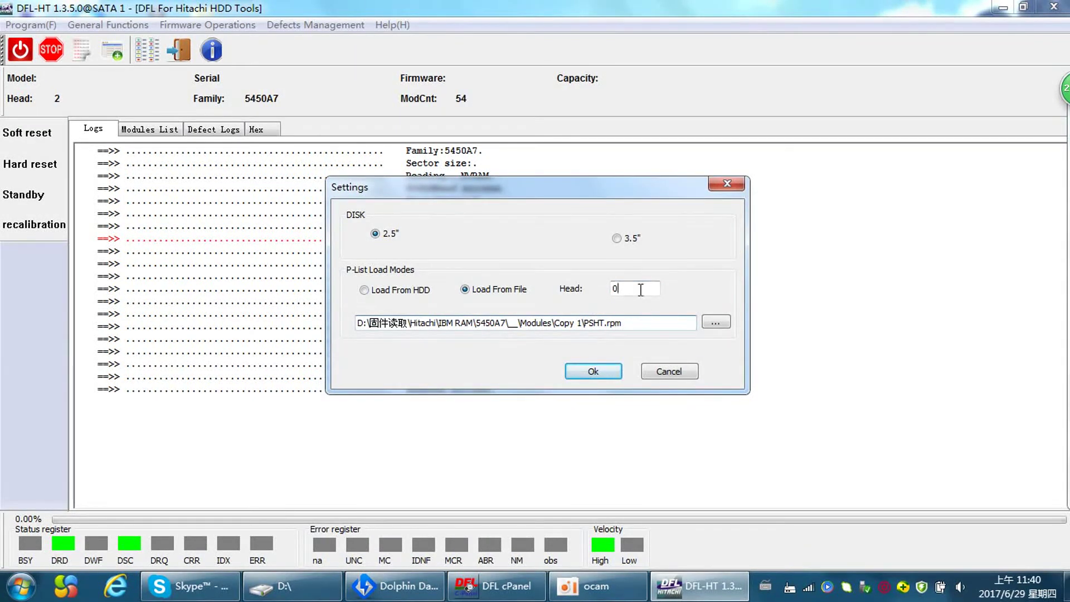
pyautogui.click(593, 372)
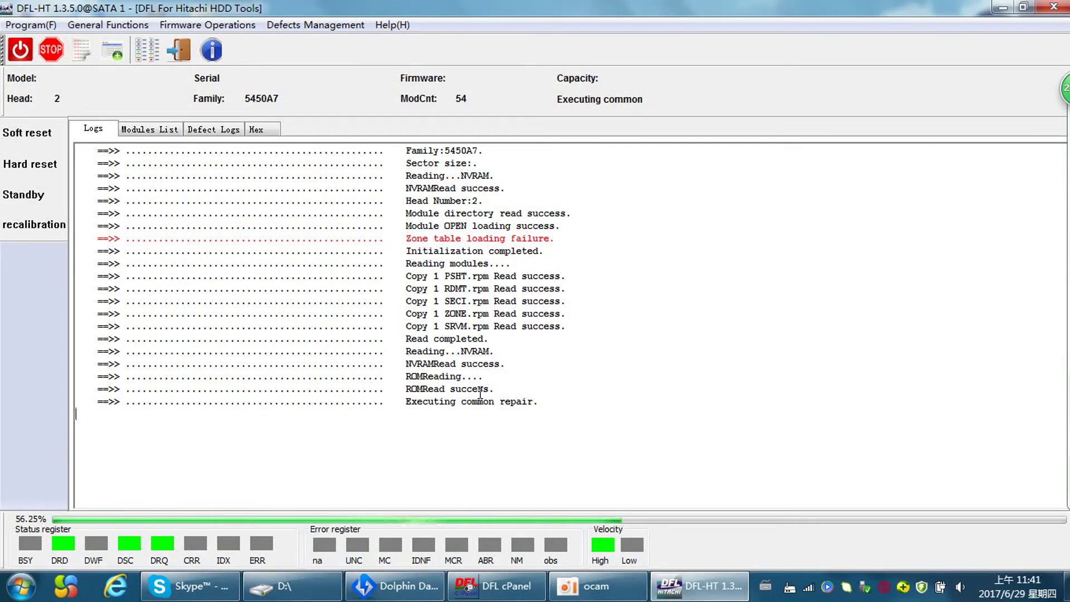
# Wait for the repair's Execution success, dismiss the online-status notice, and quit to the general menu
pyautogui.moveTo(685, 591)
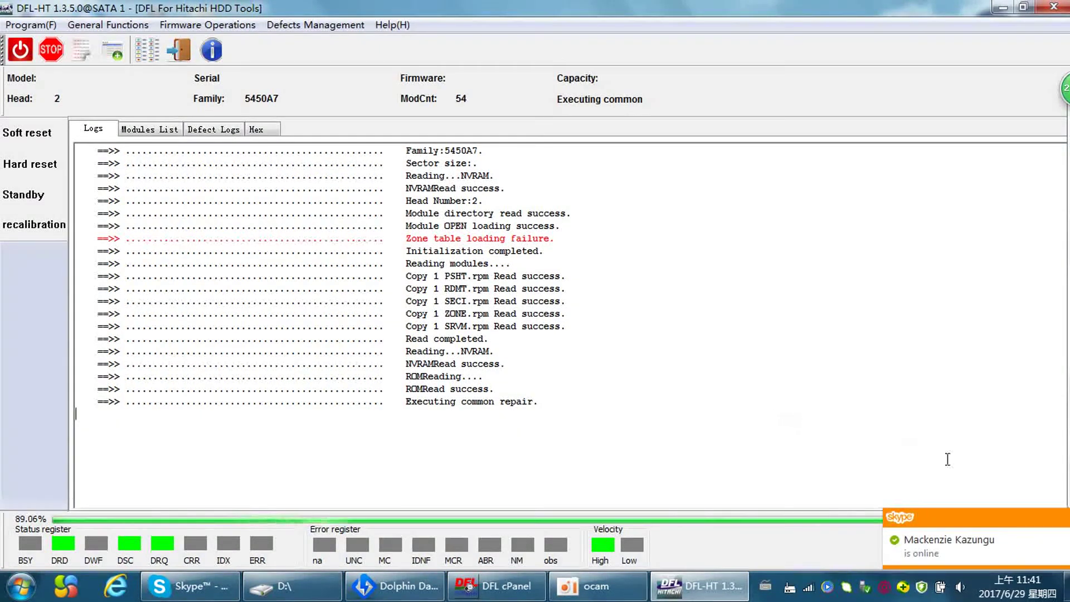
pyautogui.click(1060, 518)
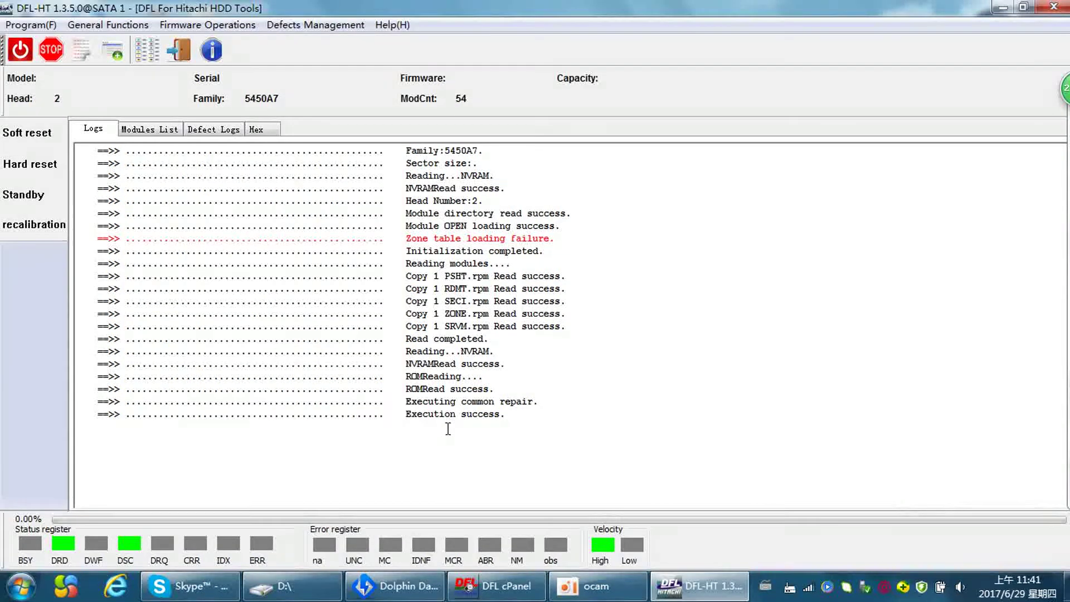
pyautogui.click(179, 51)
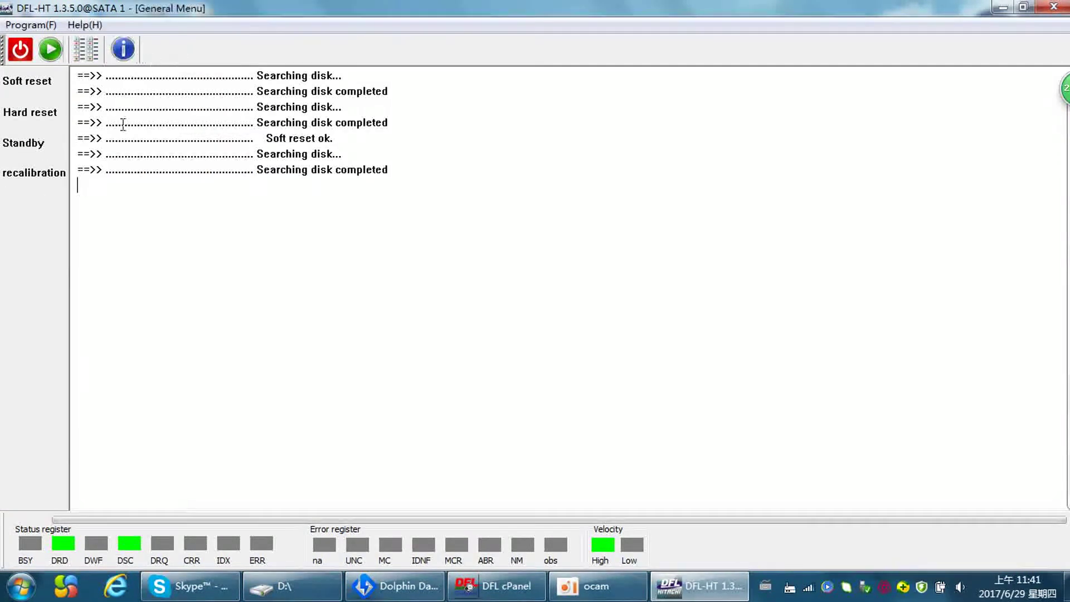
# Redetect the drive as HITACHI IBM ARM keeping its password, accept the work directory, then minimize DFL-HT
pyautogui.click(51, 52)
pyautogui.click(566, 273)
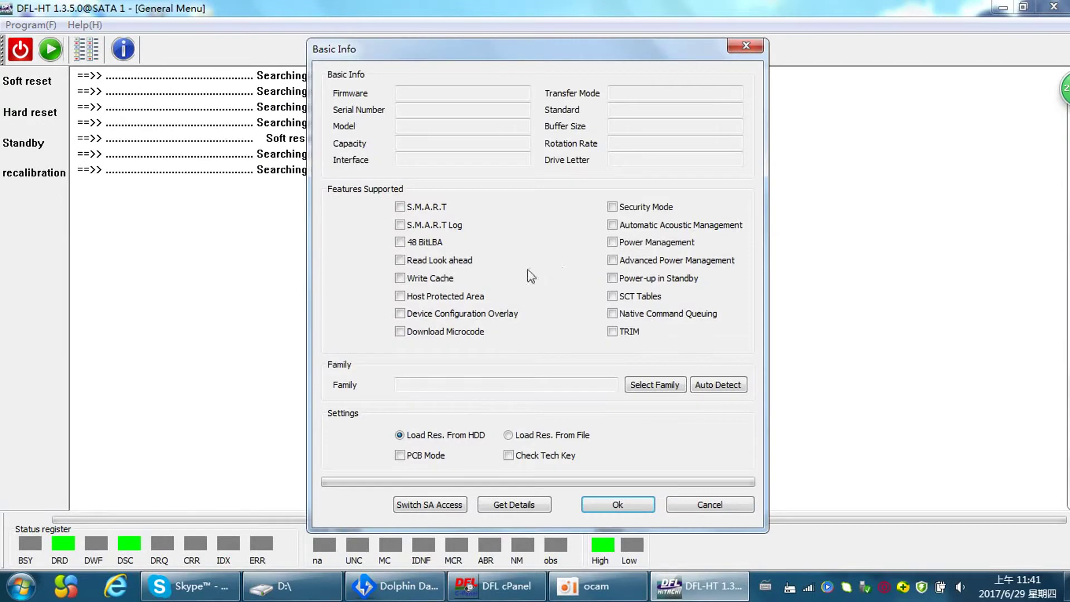
pyautogui.click(515, 506)
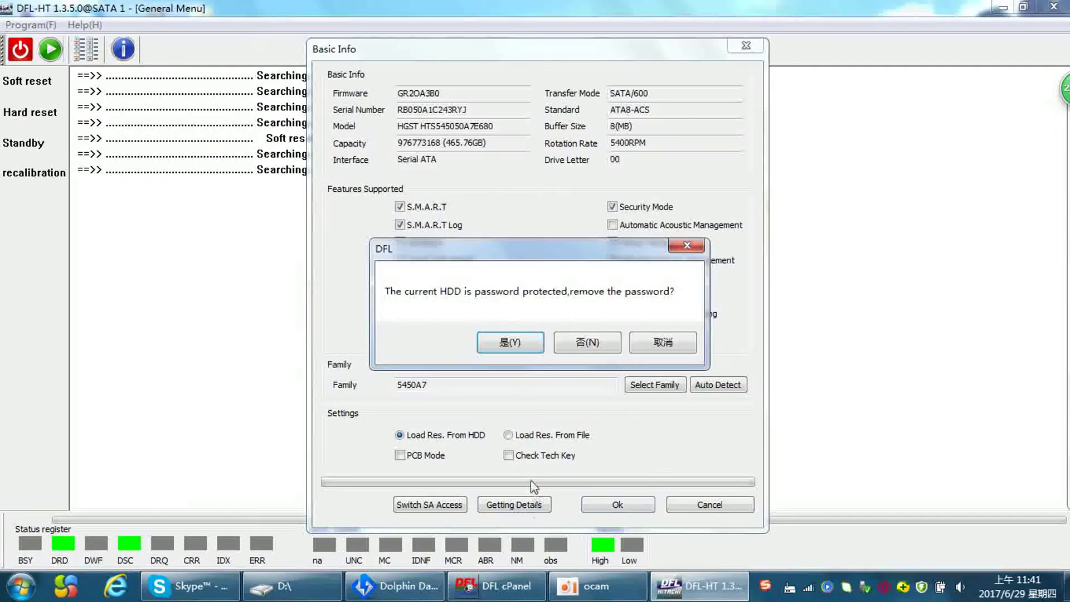
pyautogui.click(588, 342)
pyautogui.click(618, 504)
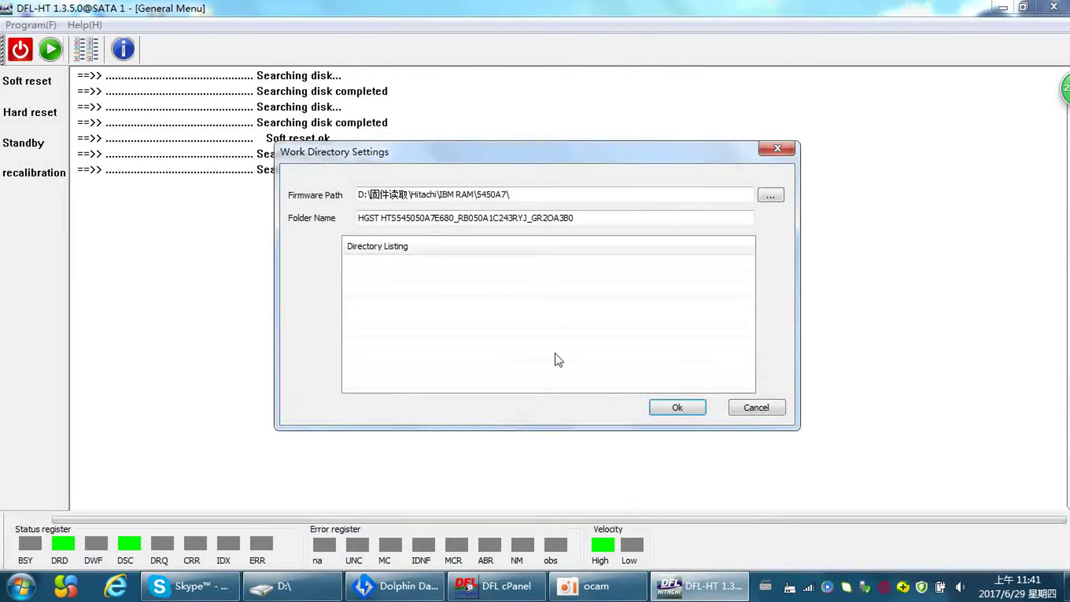
pyautogui.click(671, 402)
pyautogui.click(608, 330)
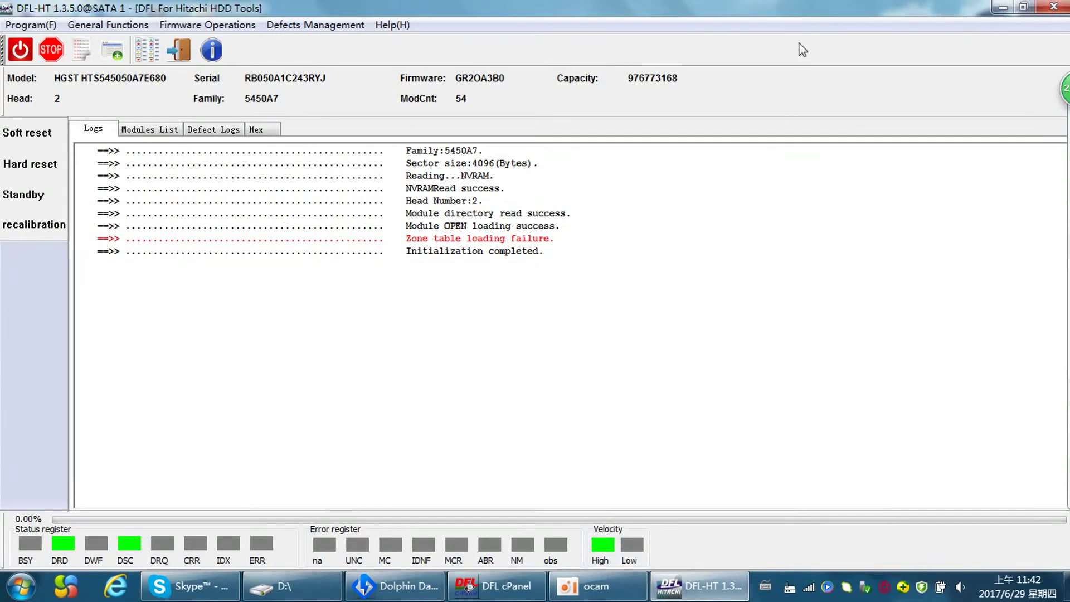
pyautogui.click(1002, 9)
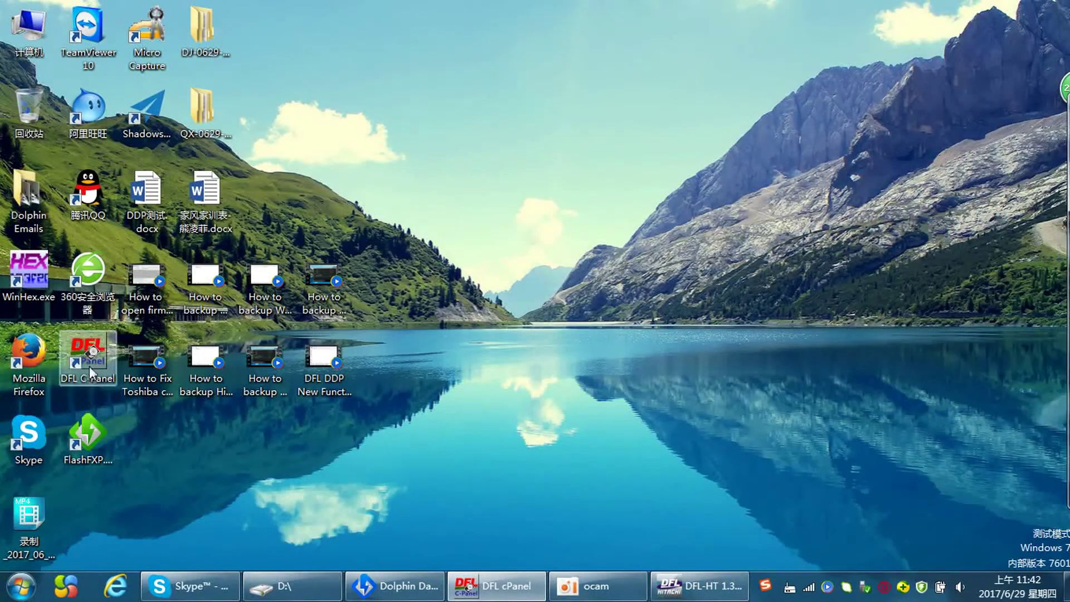
# Launch dflddp.exe from the DFL cPanel's DDP folder
pyautogui.rightClick(90, 366)
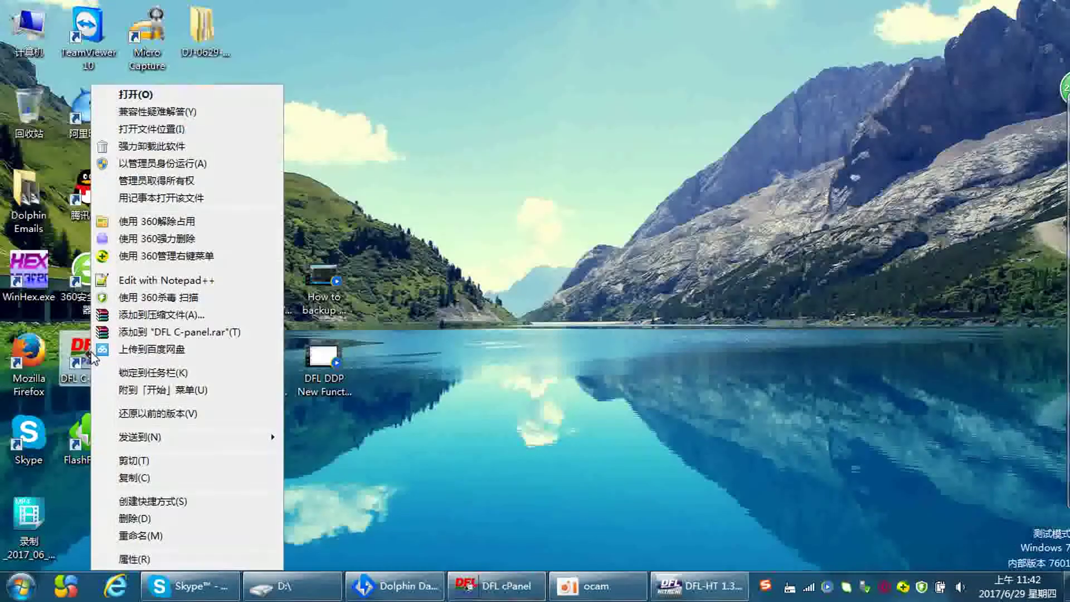
pyautogui.click(166, 128)
pyautogui.doubleClick(569, 151)
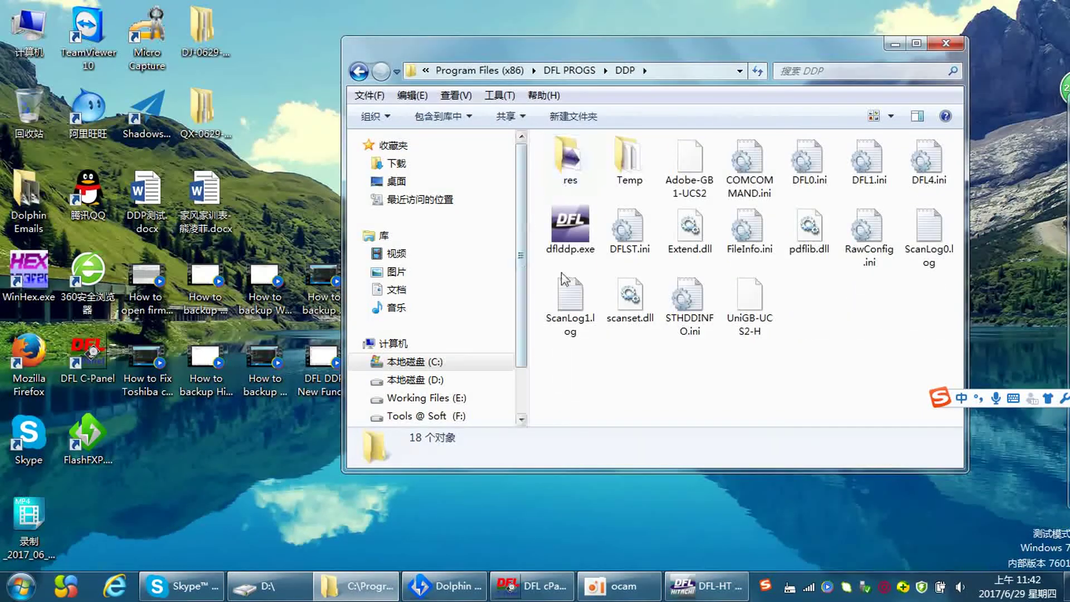
pyautogui.doubleClick(569, 225)
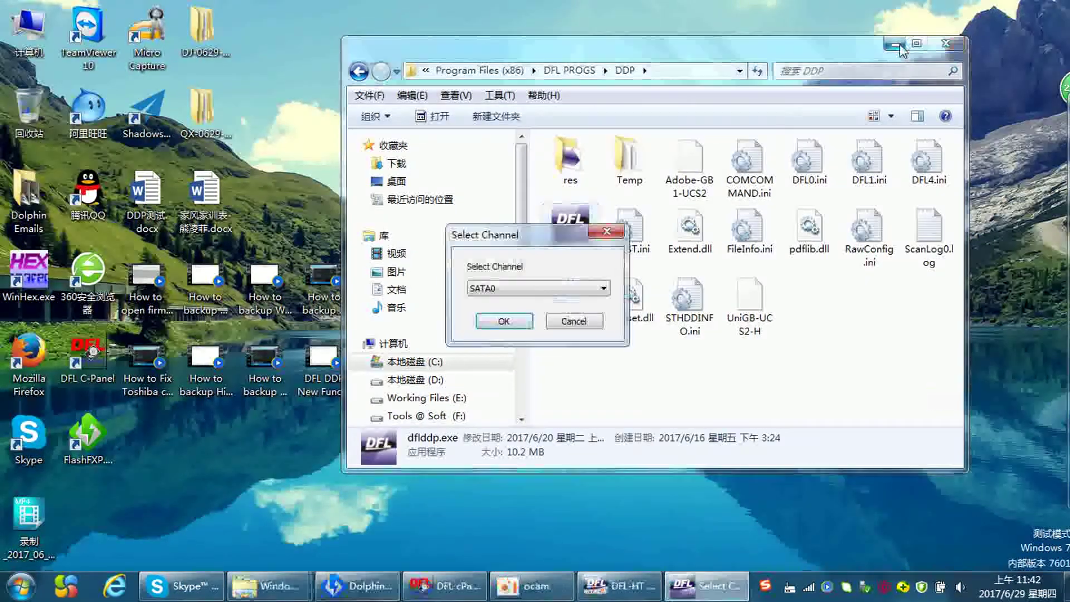
pyautogui.click(898, 47)
# Select channel SATA1 for DFL-DE and agree to take it over
pyautogui.click(544, 286)
pyautogui.click(505, 307)
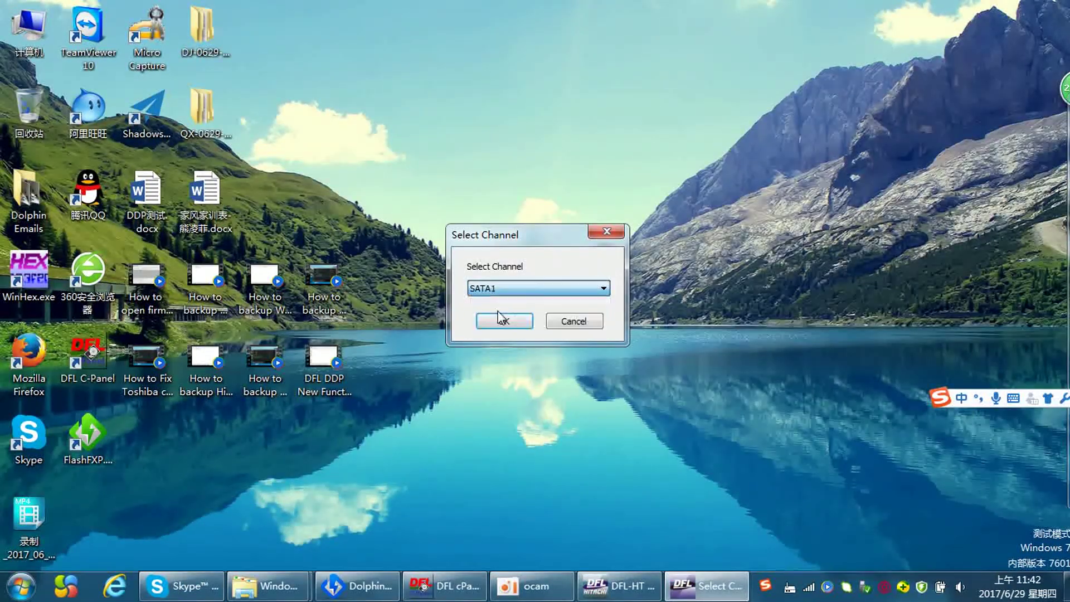
pyautogui.click(618, 588)
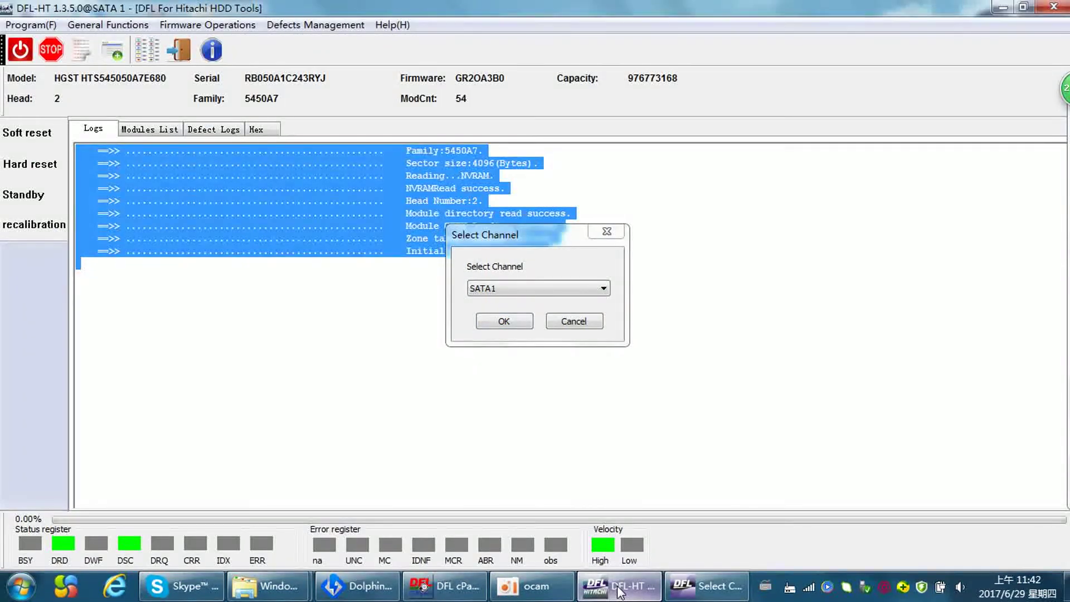
pyautogui.click(618, 588)
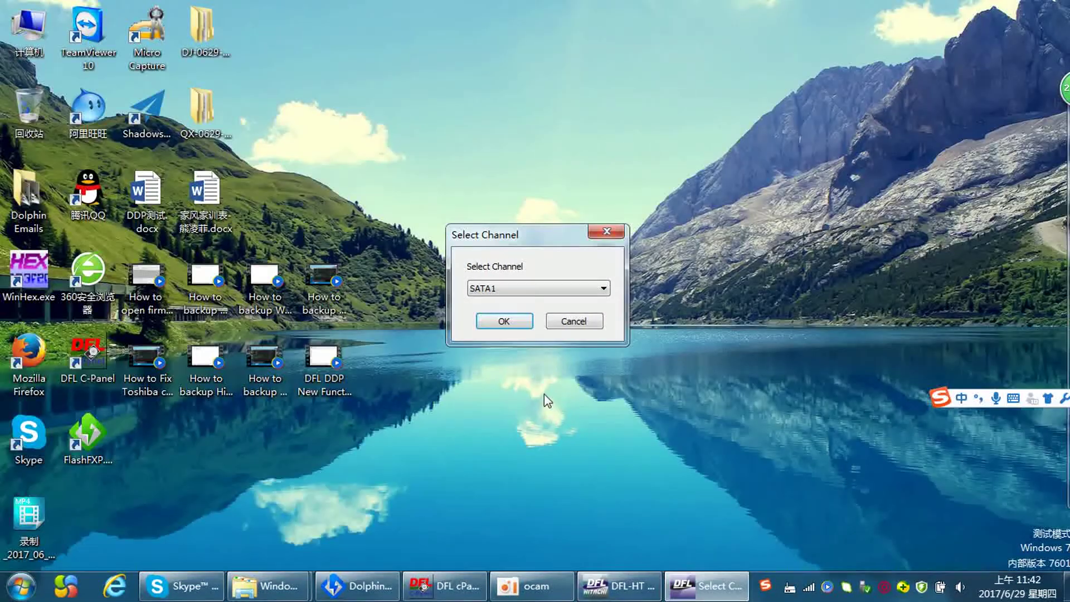
pyautogui.click(505, 322)
pyautogui.click(548, 350)
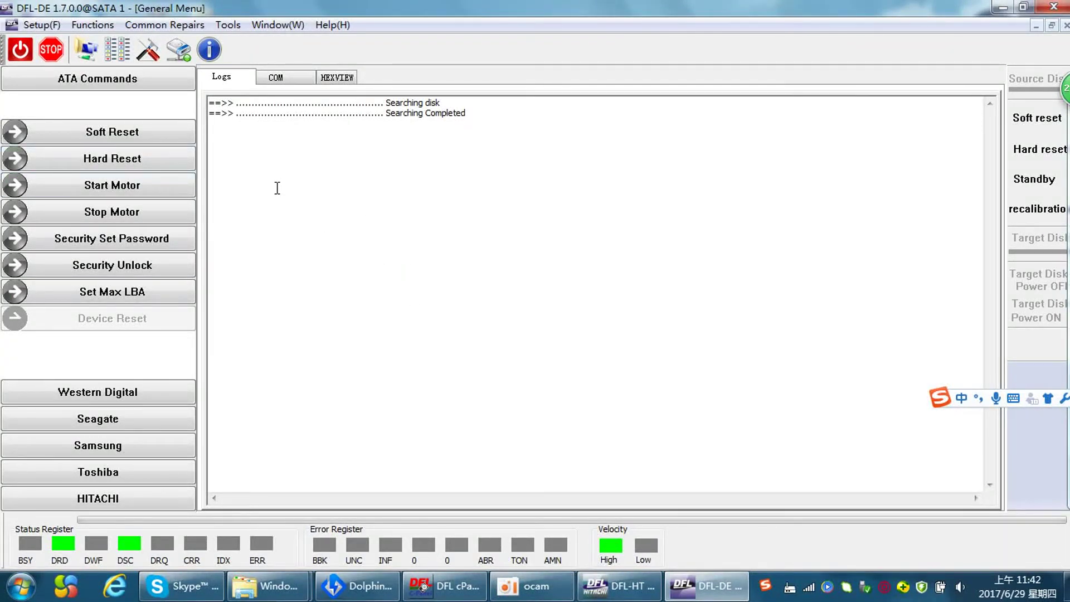
pyautogui.click(87, 49)
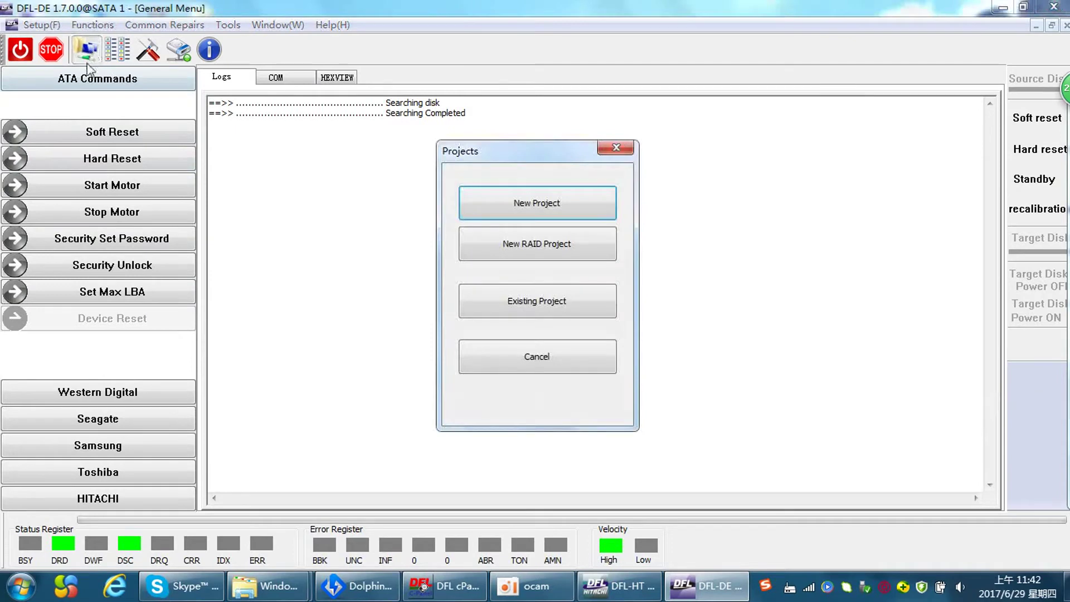
pyautogui.click(560, 212)
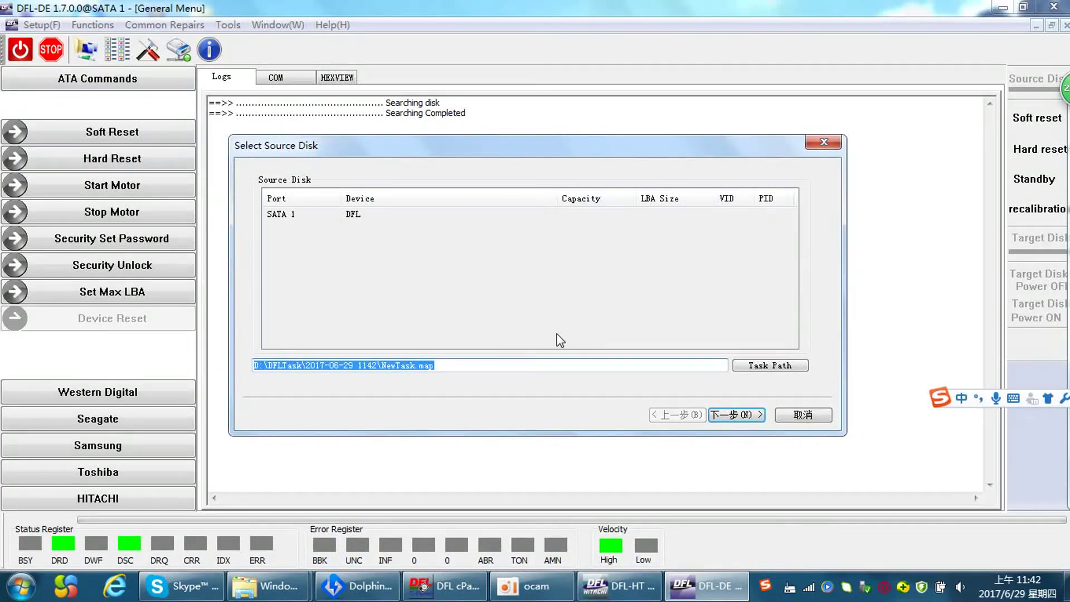
pyautogui.click(749, 417)
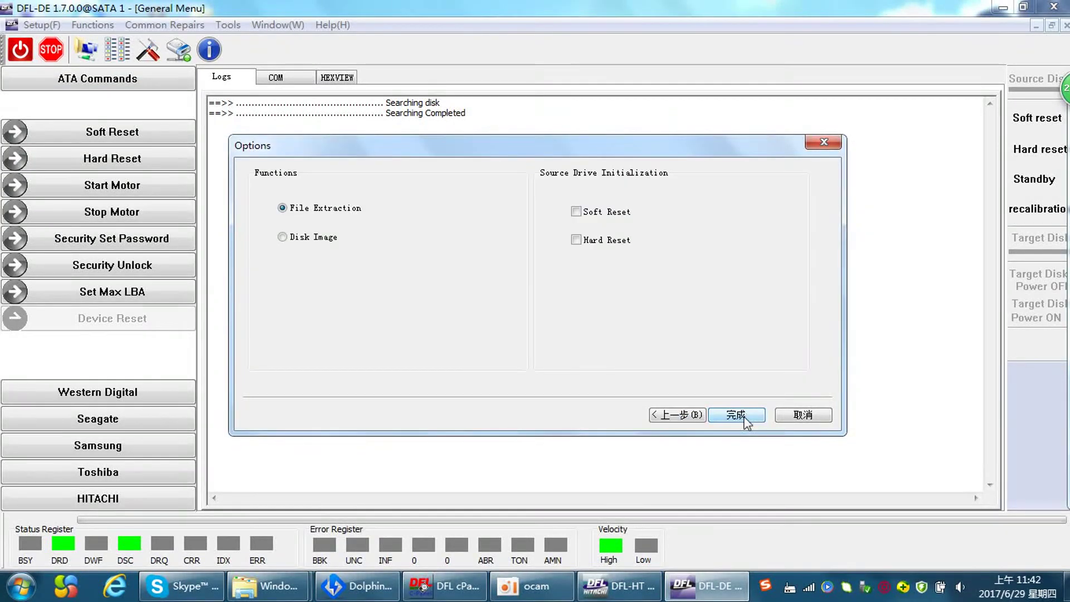
pyautogui.click(310, 236)
pyautogui.click(729, 415)
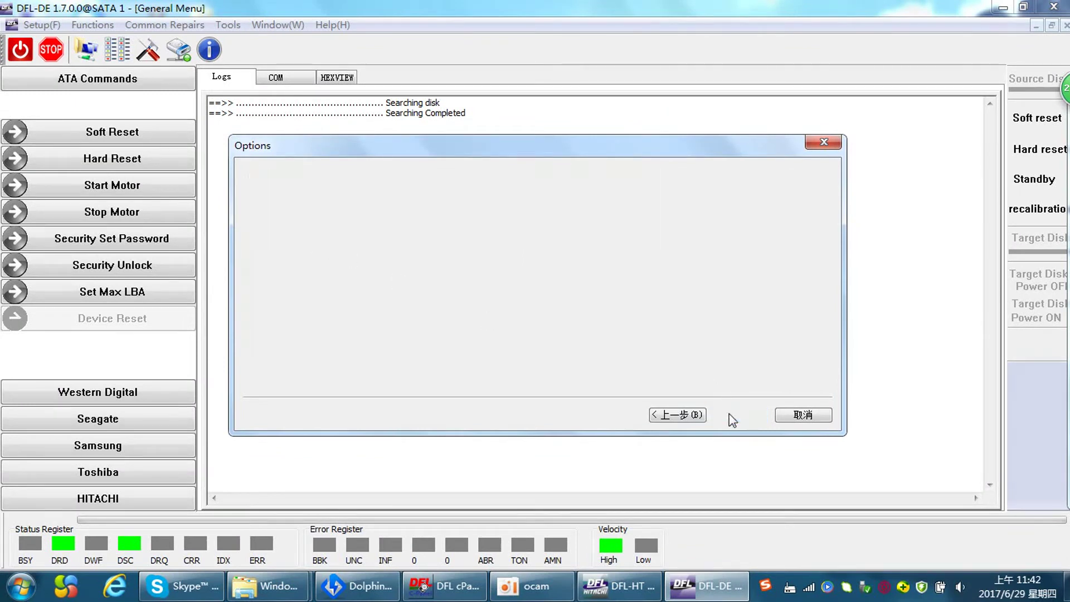
pyautogui.click(776, 239)
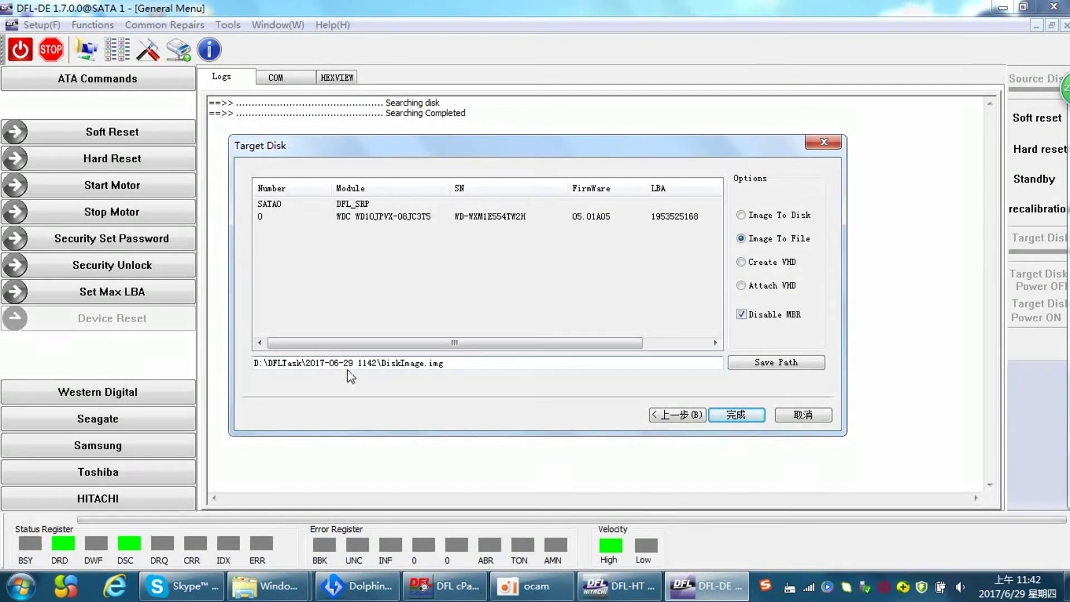
pyautogui.click(481, 367)
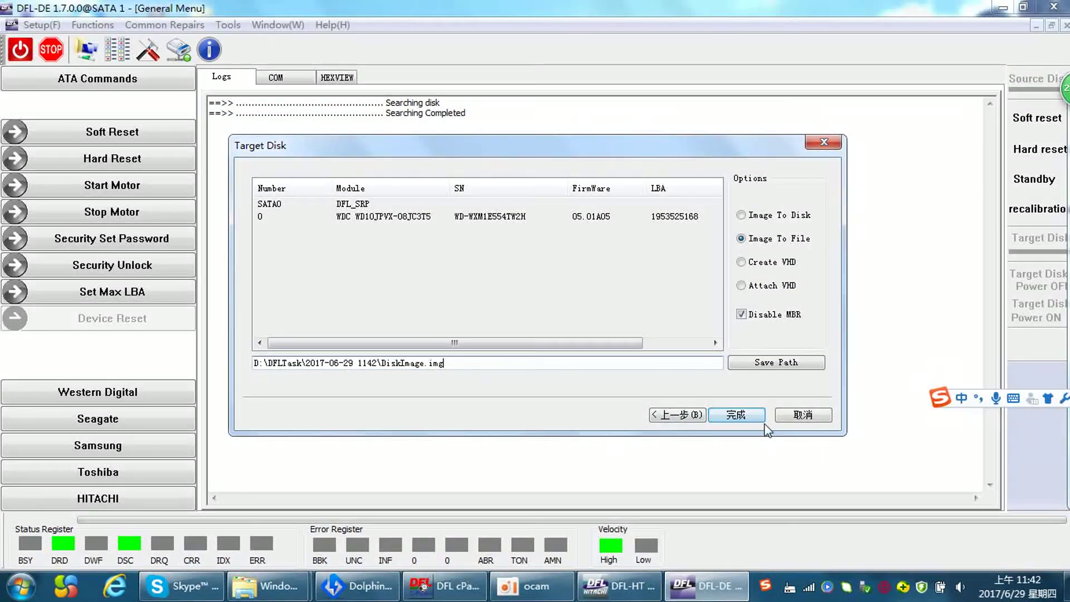
pyautogui.click(736, 415)
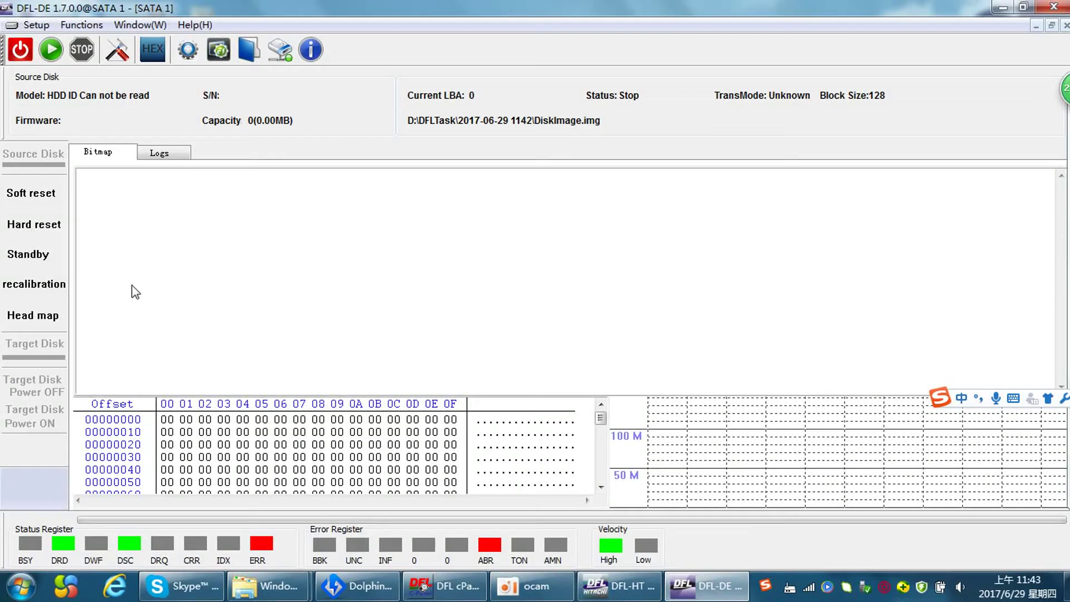
# In the imaging settings, switch the Hitachi virtual translator to load from file
pyautogui.click(117, 49)
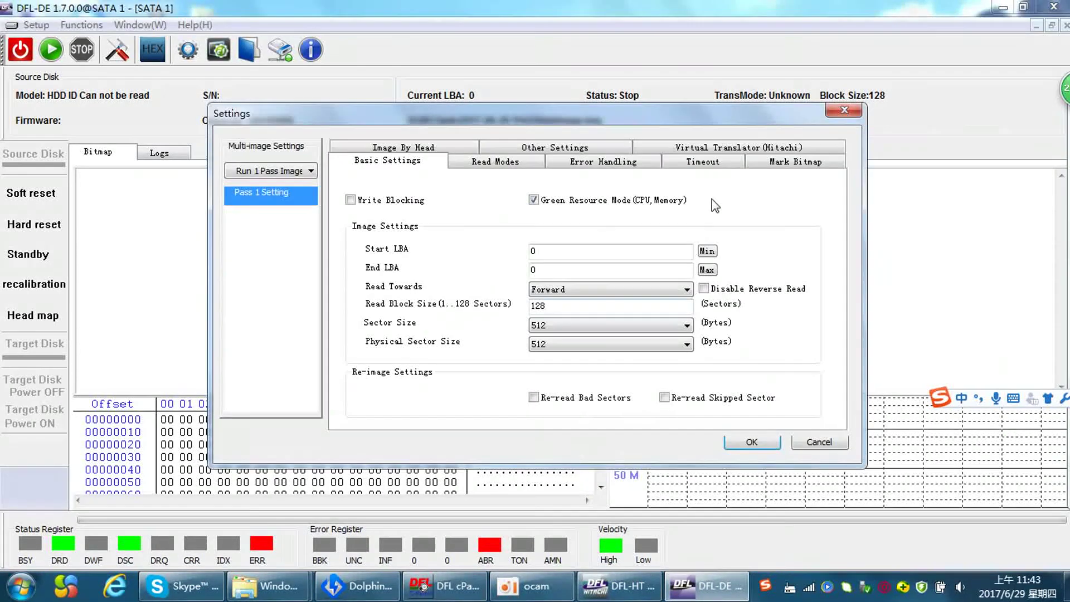
pyautogui.click(736, 149)
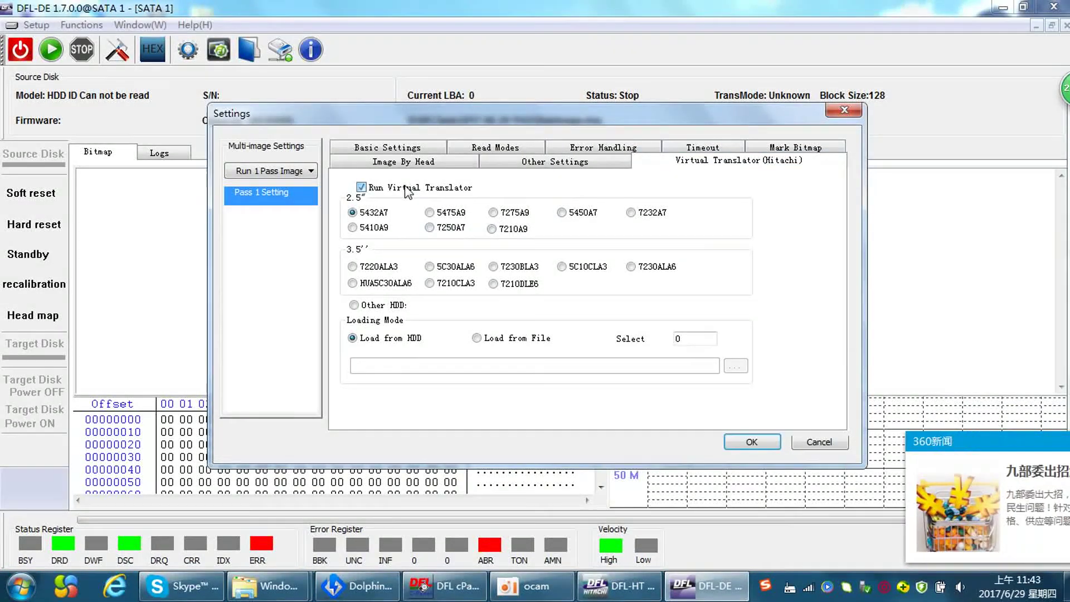
pyautogui.click(497, 338)
pyautogui.click(694, 338)
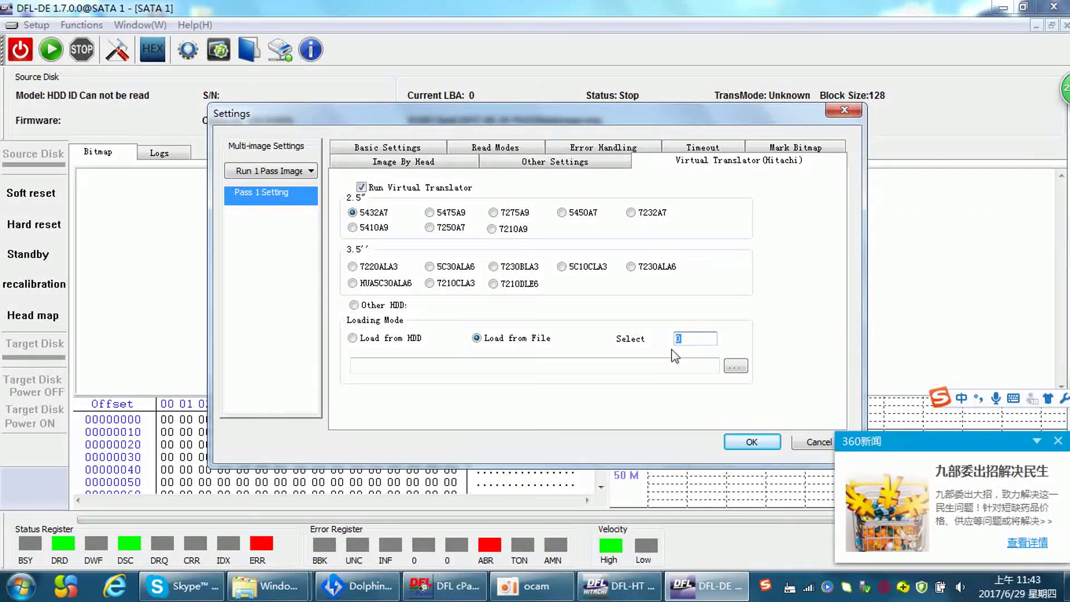
pyautogui.click(735, 366)
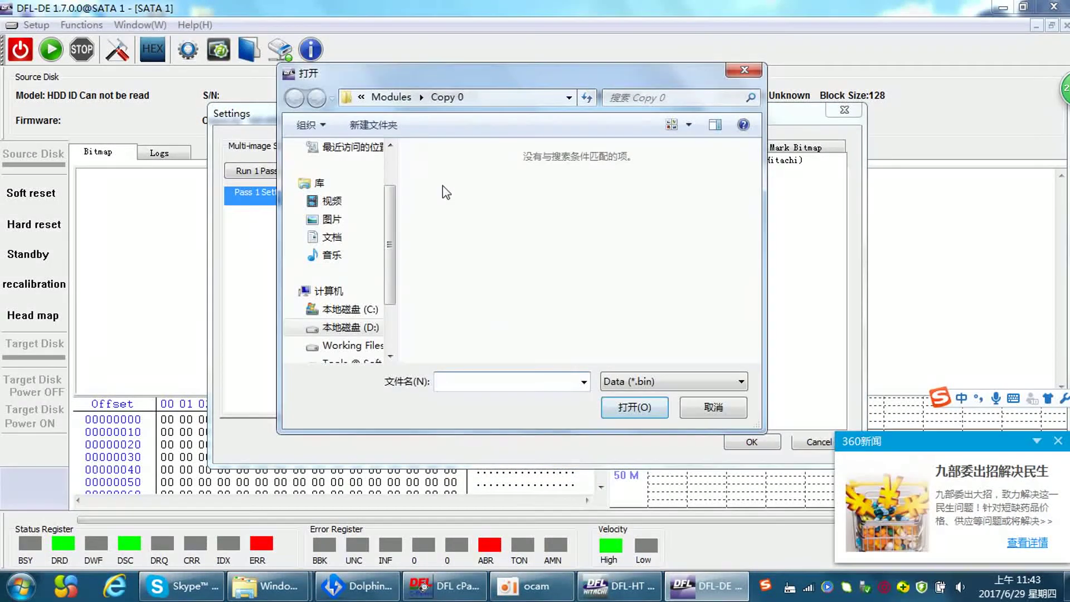
# Pick 5450A7\_\Modules\Copy 1\PSHT.rpm, showing all file types, and save the settings
pyautogui.click(391, 97)
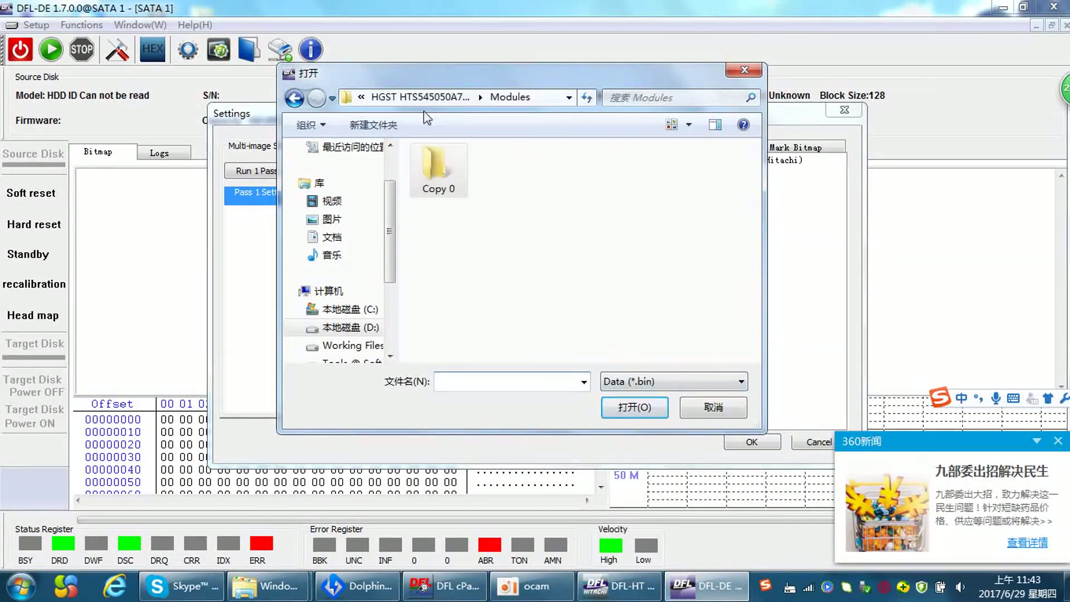
pyautogui.click(413, 98)
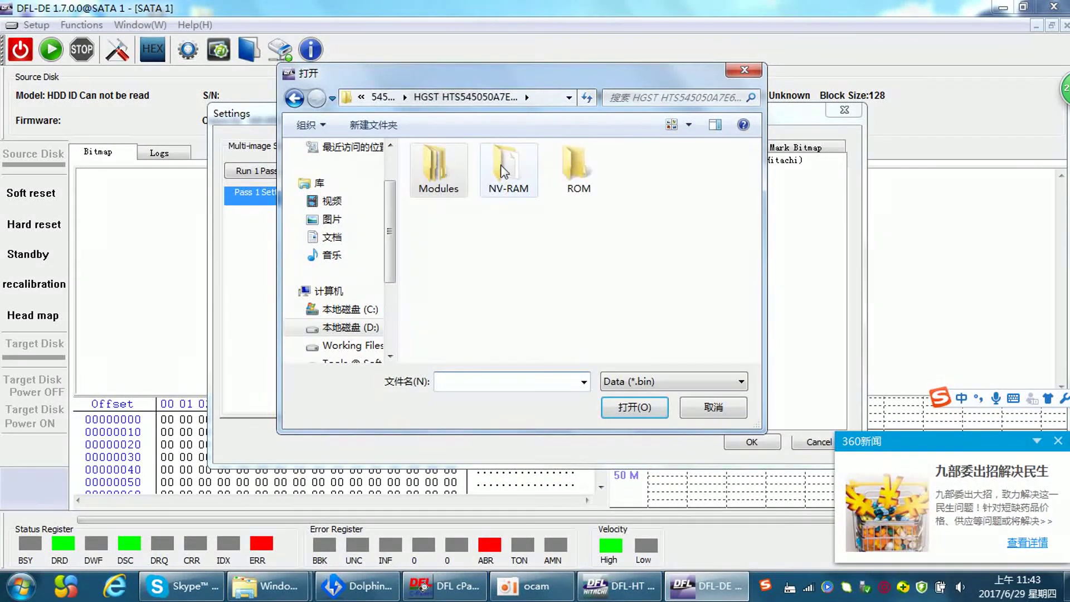
pyautogui.click(386, 99)
pyautogui.doubleClick(443, 170)
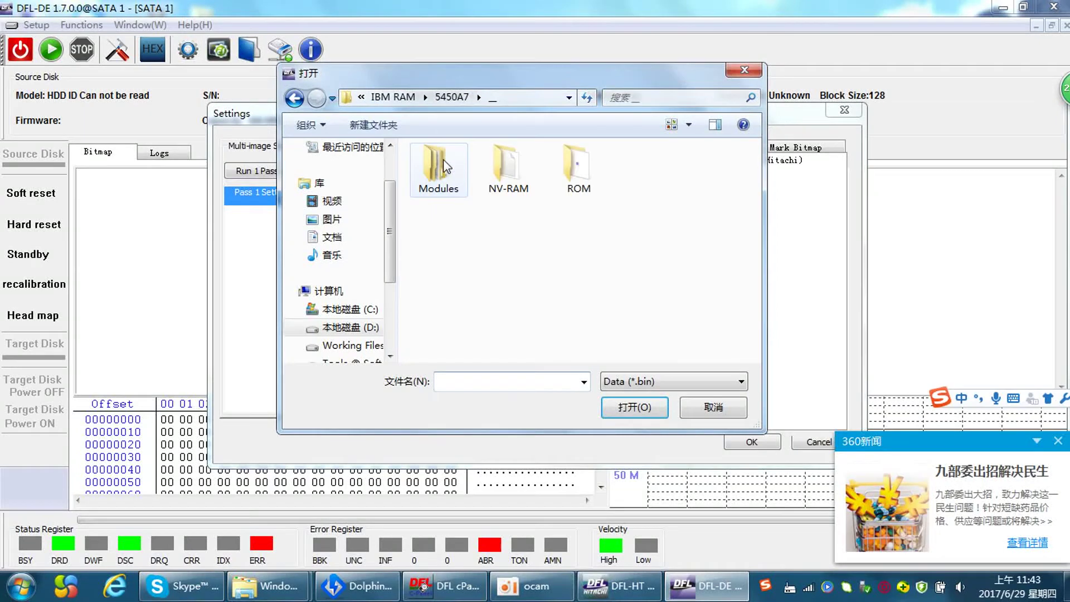
pyautogui.doubleClick(446, 174)
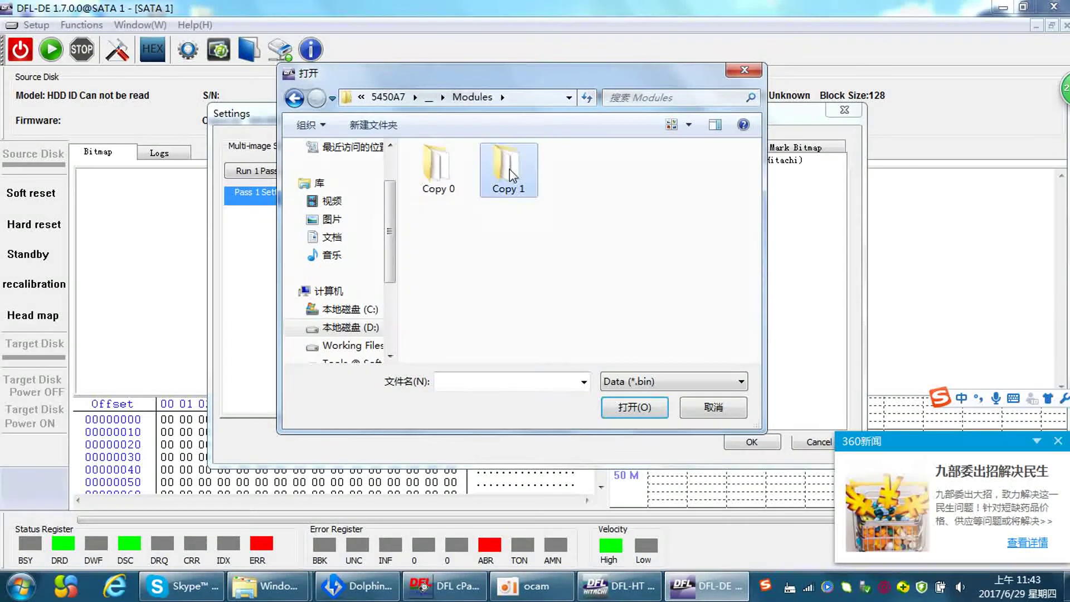
pyautogui.doubleClick(510, 169)
pyautogui.click(687, 381)
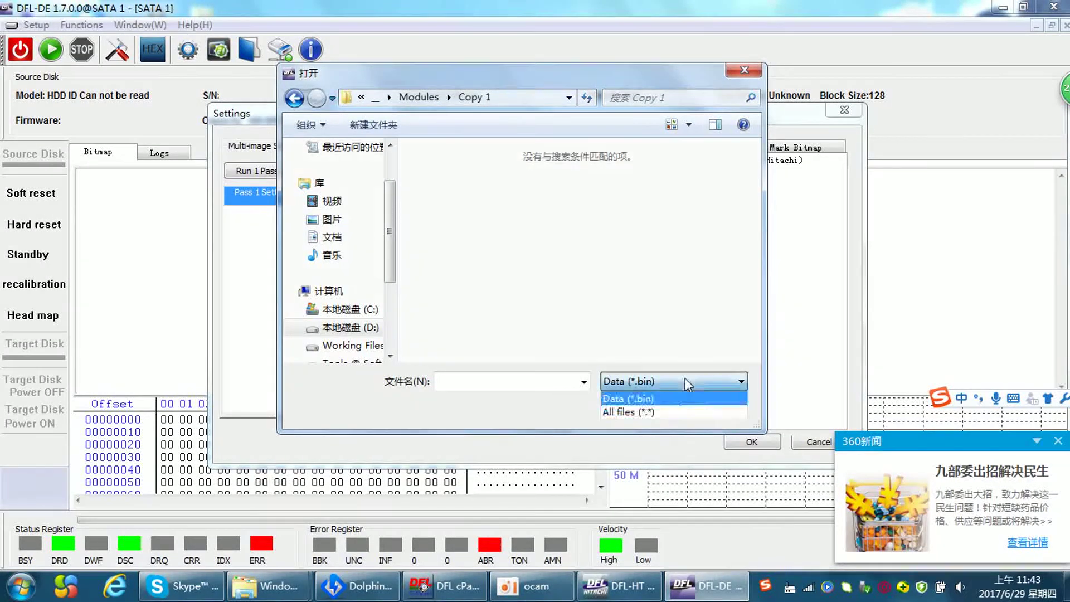
pyautogui.click(646, 411)
pyautogui.doubleClick(438, 167)
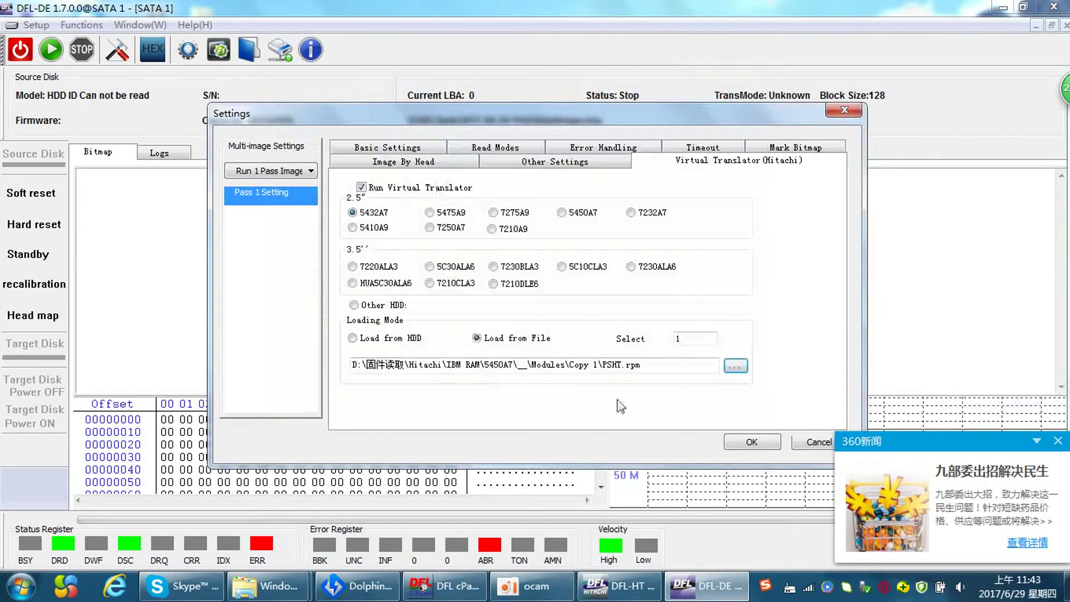
pyautogui.click(752, 442)
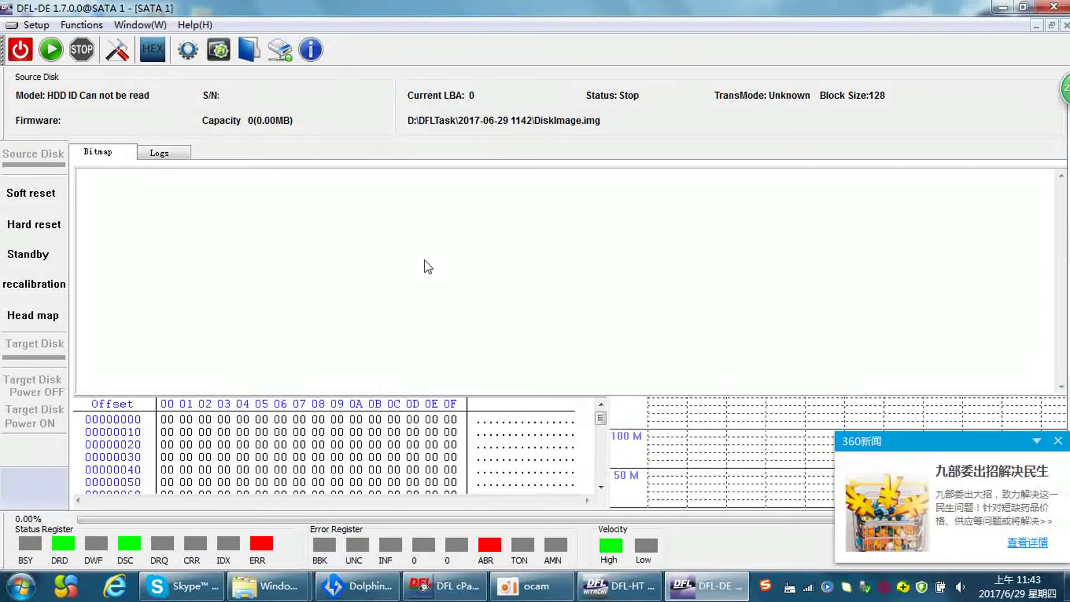
# Start the head map with the Hitachi ARM family
pyautogui.click(1058, 441)
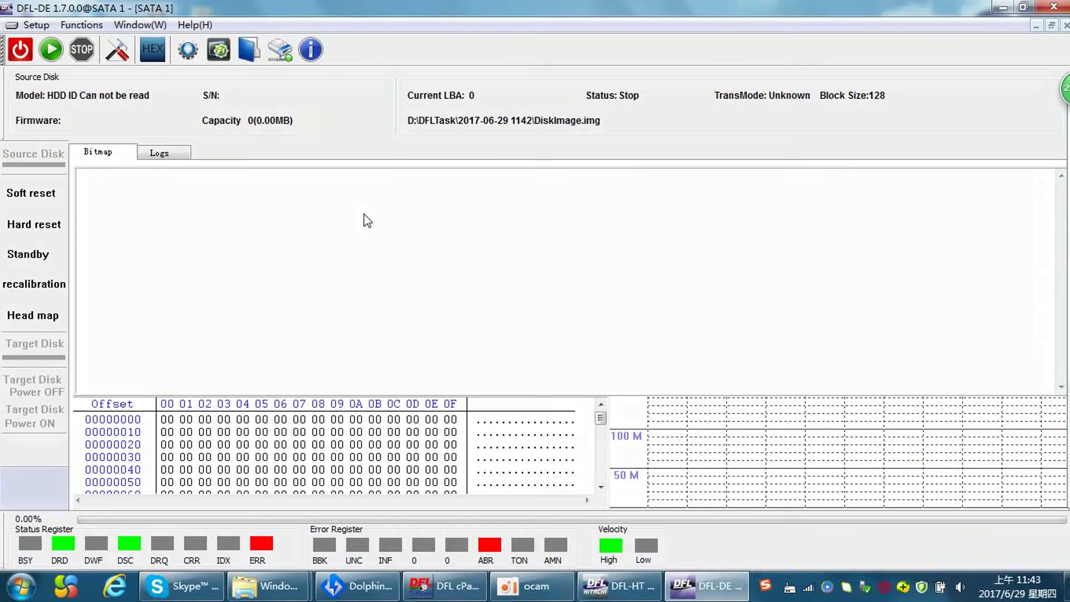
pyautogui.click(50, 315)
pyautogui.click(134, 332)
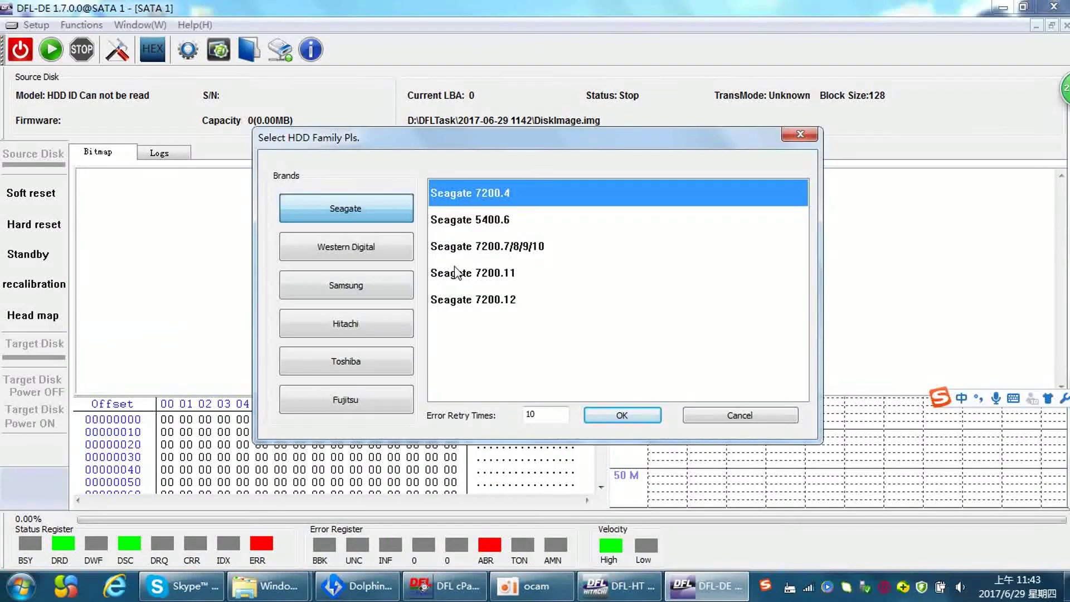
pyautogui.click(341, 333)
pyautogui.click(482, 226)
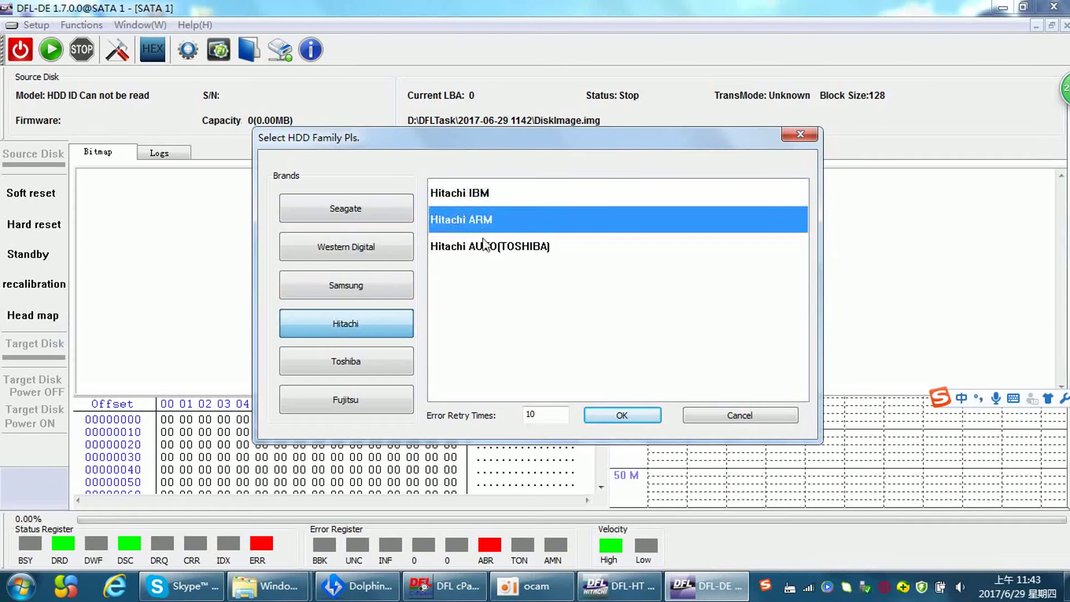
pyautogui.click(625, 416)
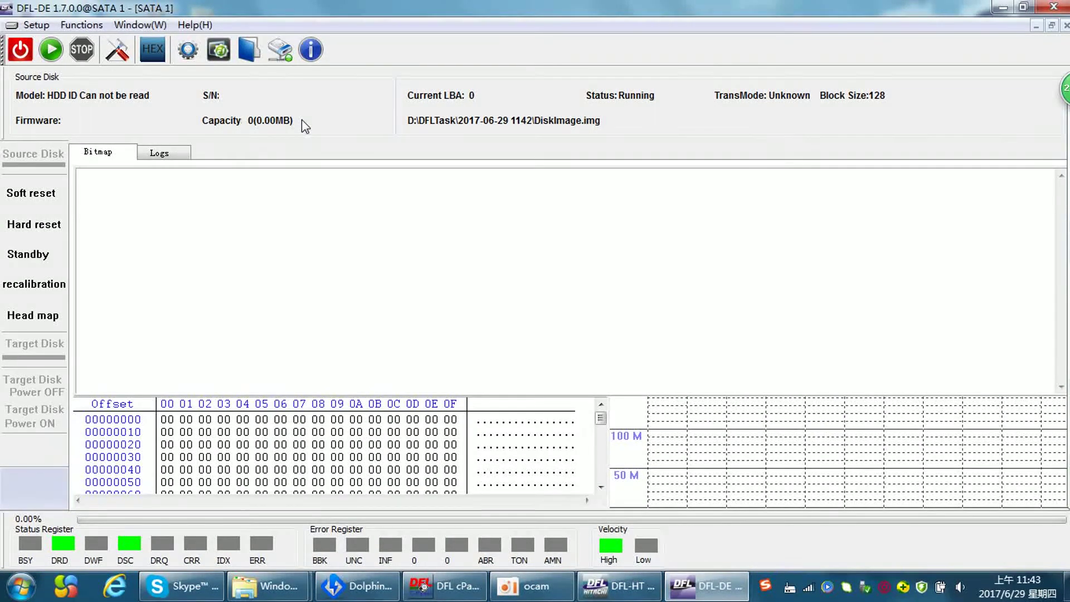
# From the General Menu, open HITACHI's 2.5-inch Virtual Translator family selection
pyautogui.click(140, 24)
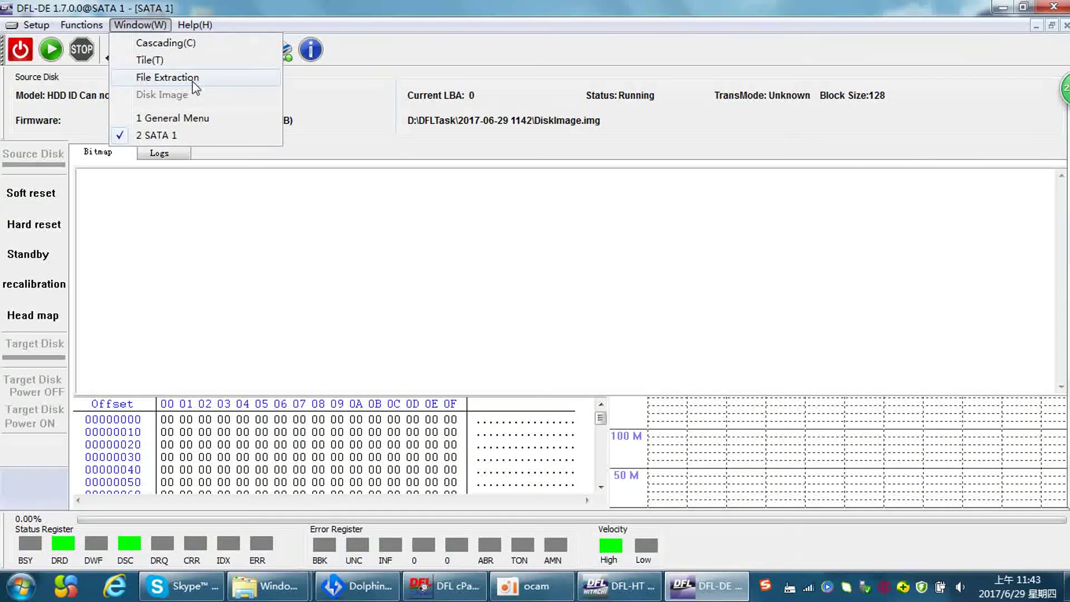
pyautogui.click(183, 118)
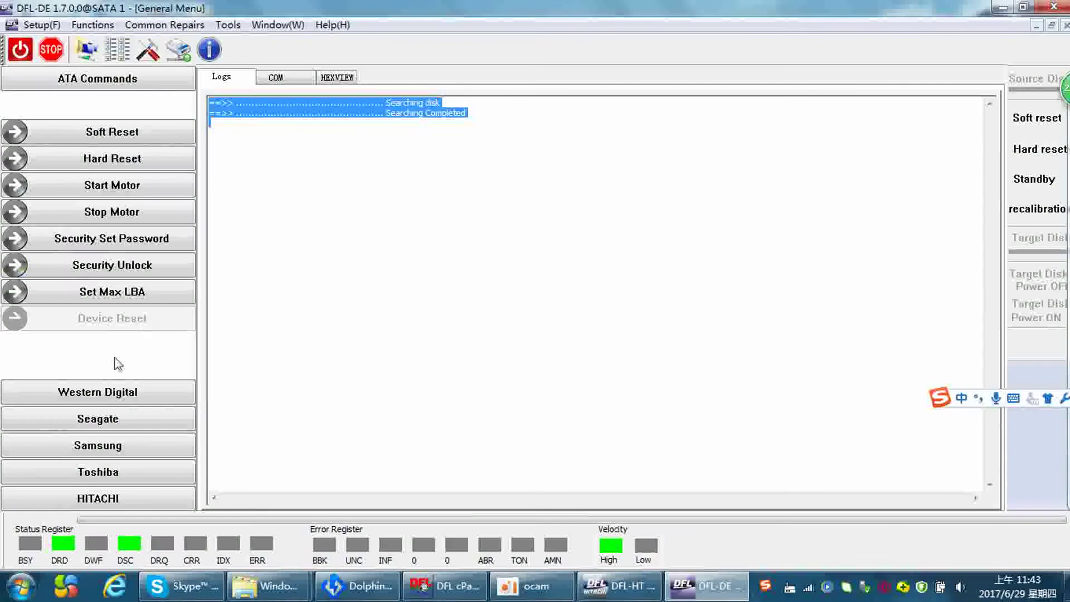
pyautogui.click(114, 500)
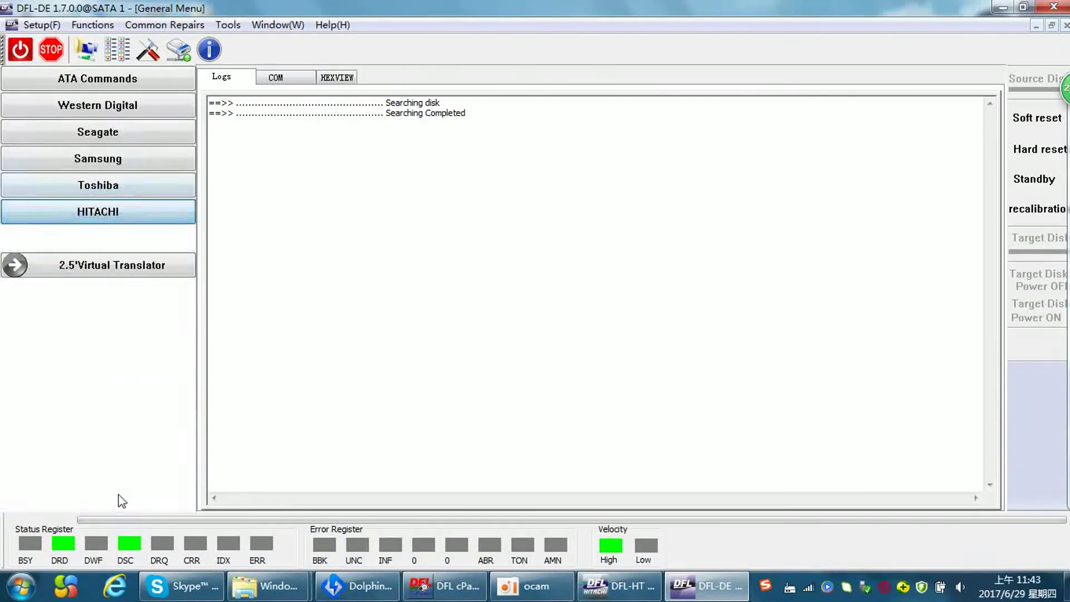
pyautogui.click(115, 264)
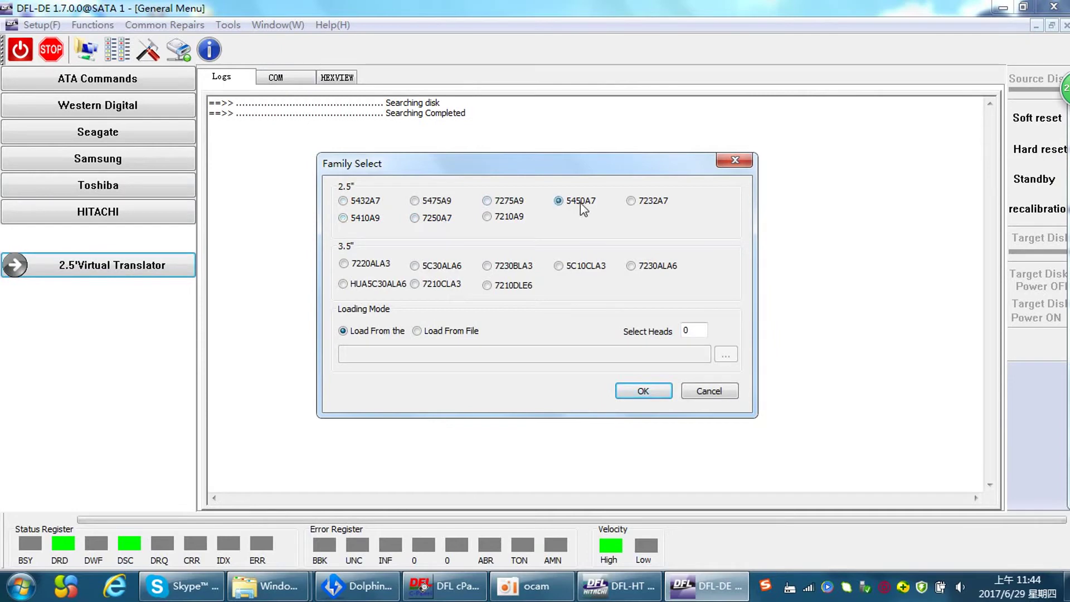
# Run the 5450A7 virtual translator for head 1, loaded from the PSHT.rpm file (all file types)
pyautogui.click(461, 331)
pyautogui.doubleClick(691, 330)
pyautogui.write('1')
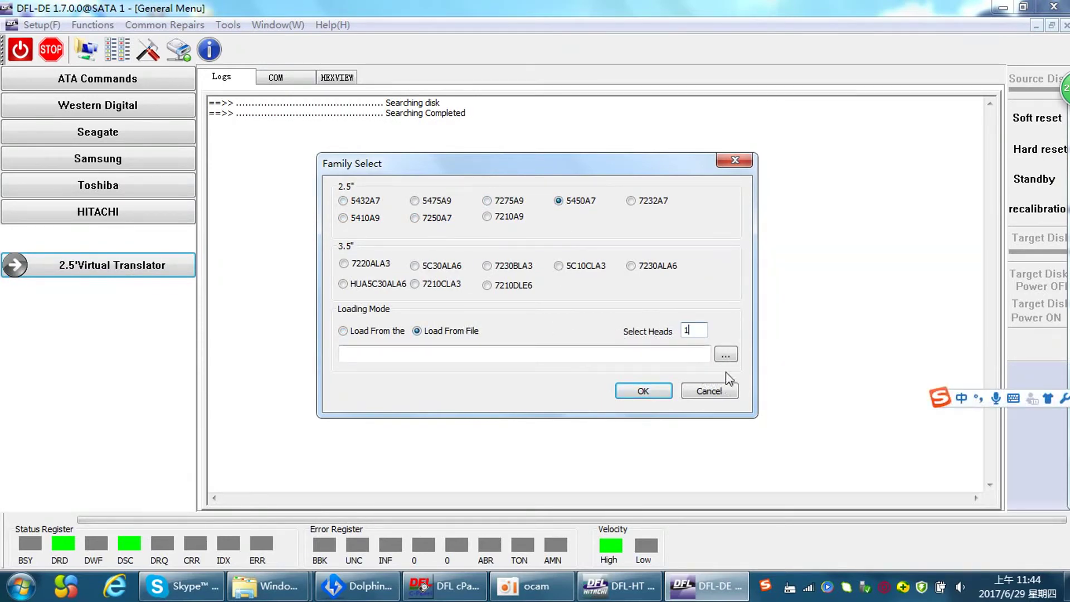
pyautogui.click(726, 355)
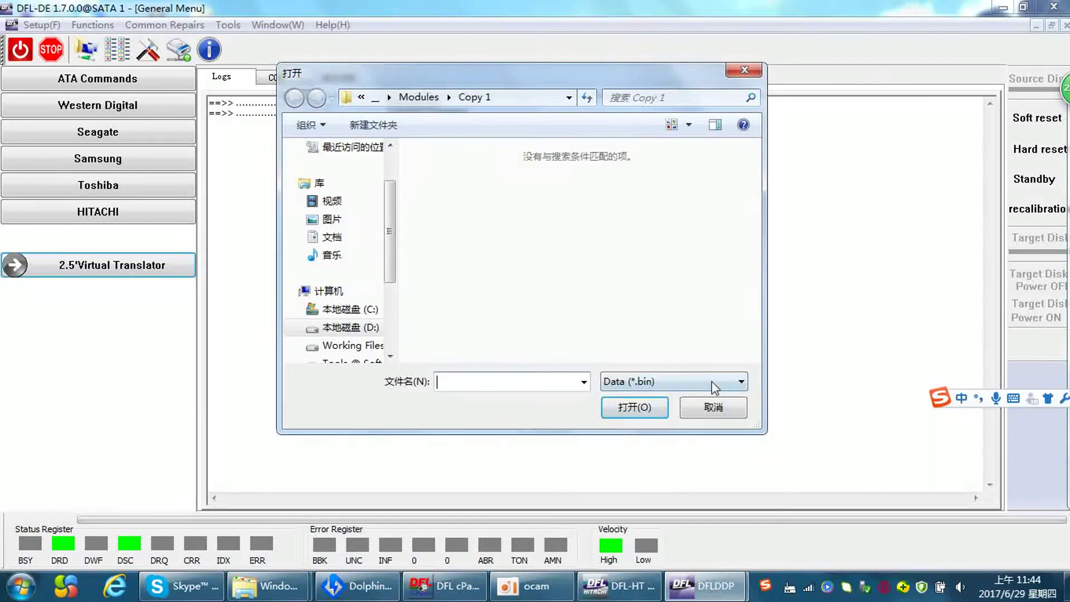
pyautogui.click(718, 381)
pyautogui.click(686, 411)
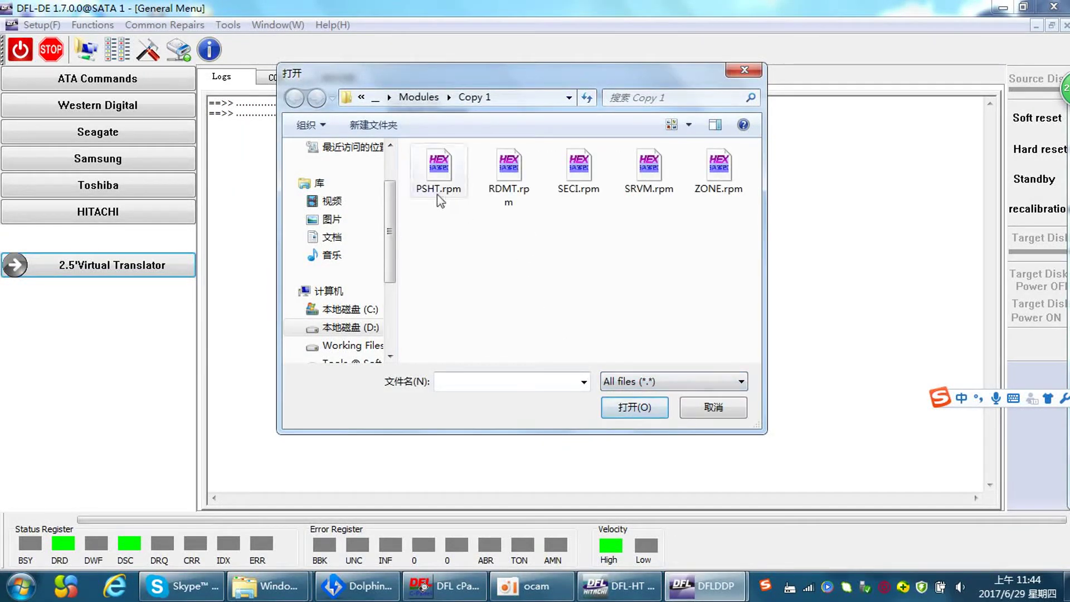
pyautogui.doubleClick(442, 175)
pyautogui.click(644, 392)
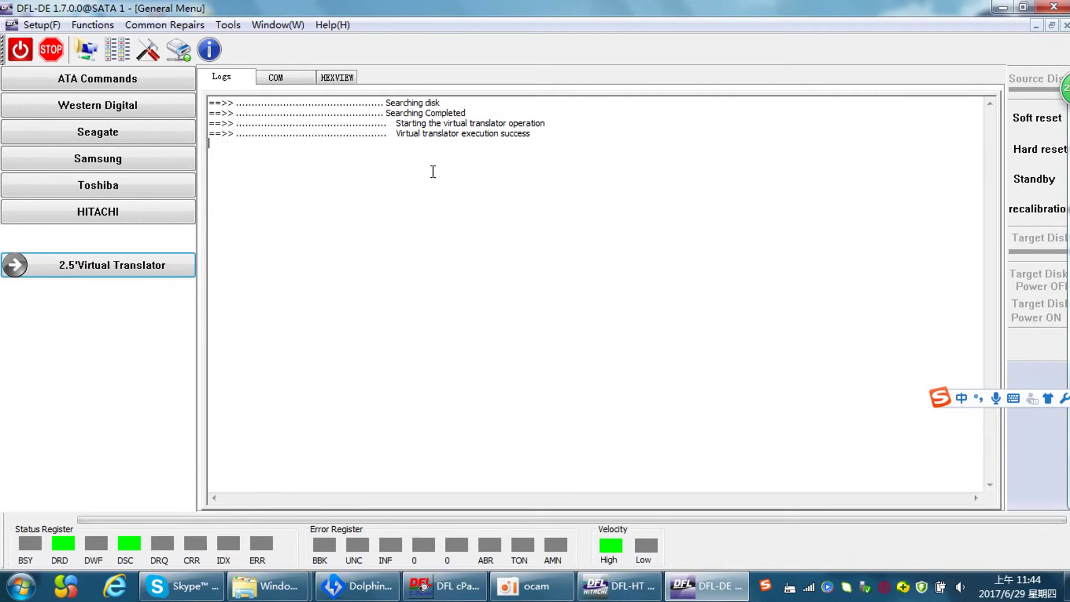
# Minimize and restore DFL-DE, briefly switching to DFL-HT, then clear the log selection
pyautogui.click(679, 580)
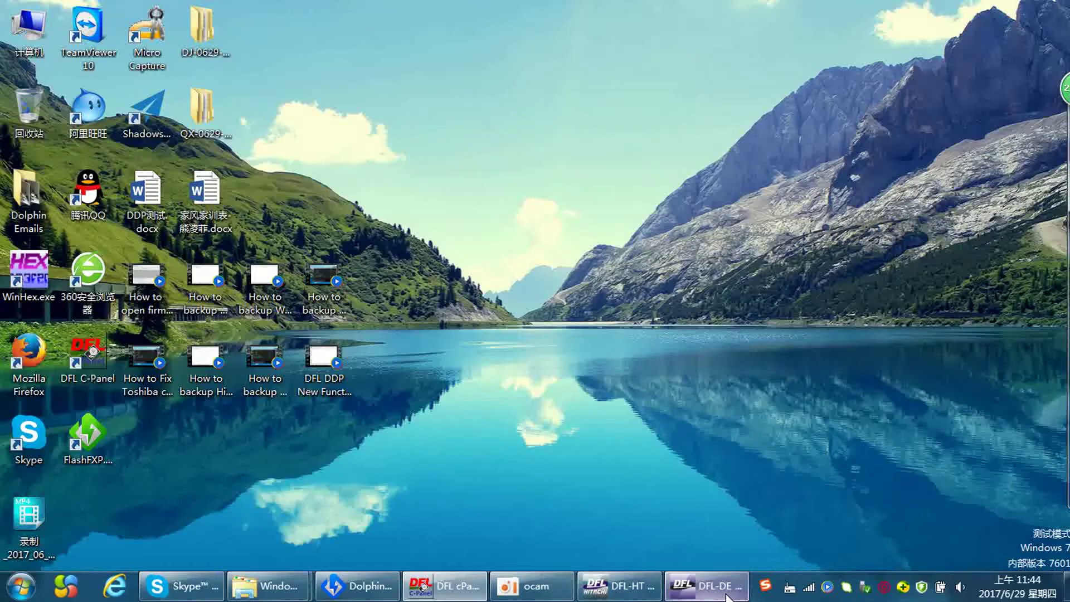
pyautogui.click(678, 580)
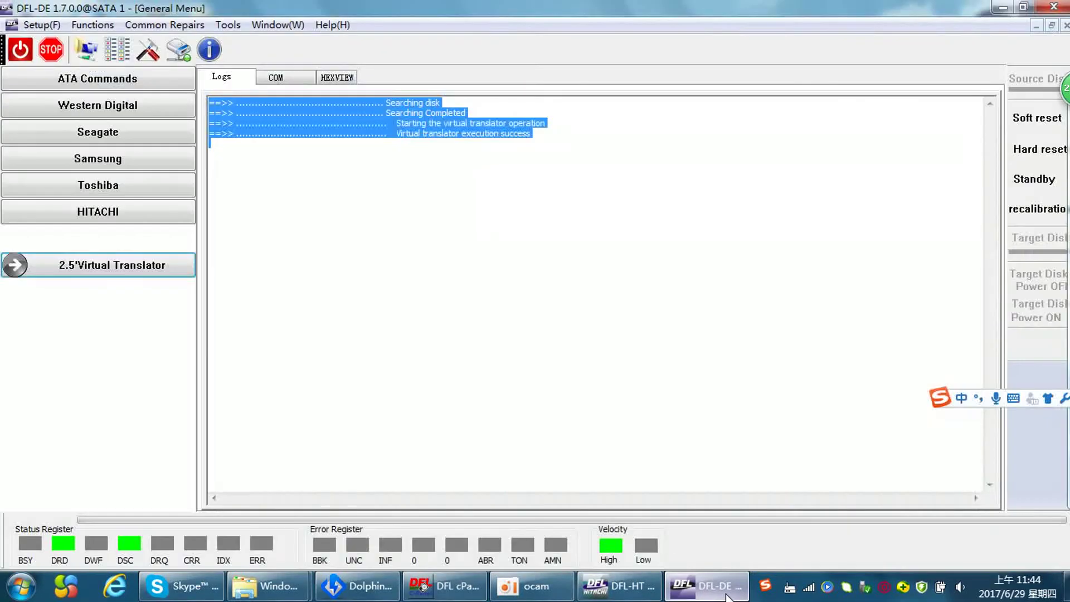
pyautogui.click(635, 586)
pyautogui.click(641, 590)
pyautogui.click(641, 590)
pyautogui.click(705, 588)
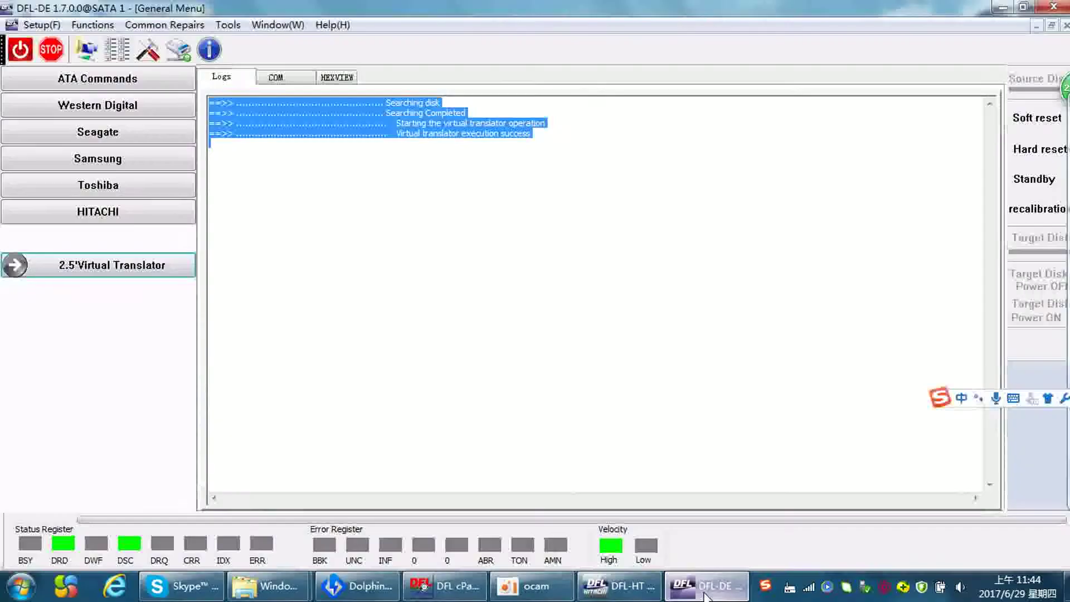
pyautogui.click(250, 138)
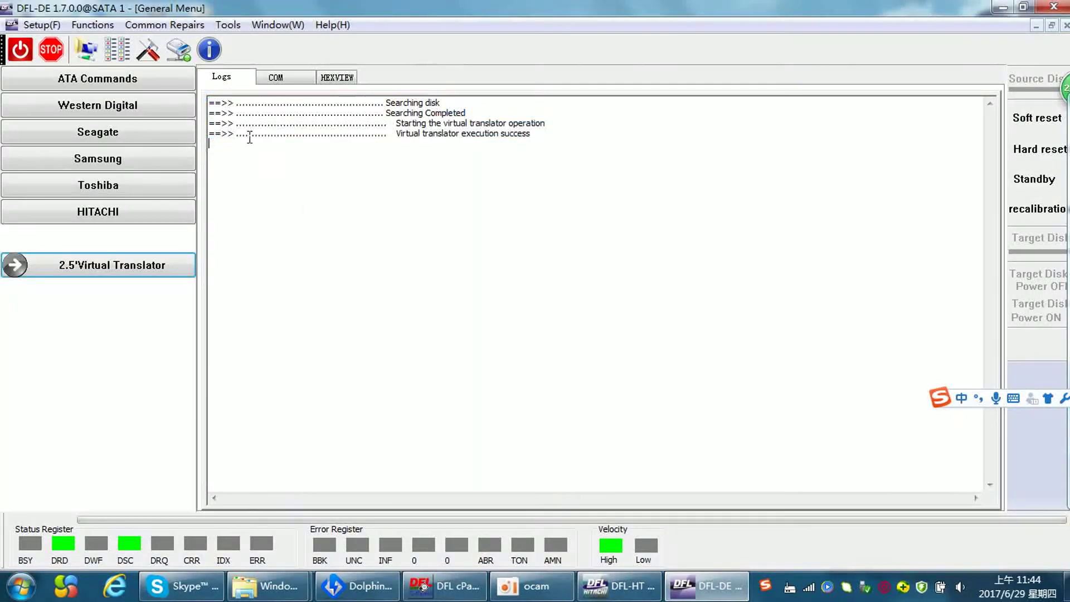
# Switch to the SATA 1 imaging window via the Window list, then close it
pyautogui.click(283, 26)
pyautogui.click(318, 104)
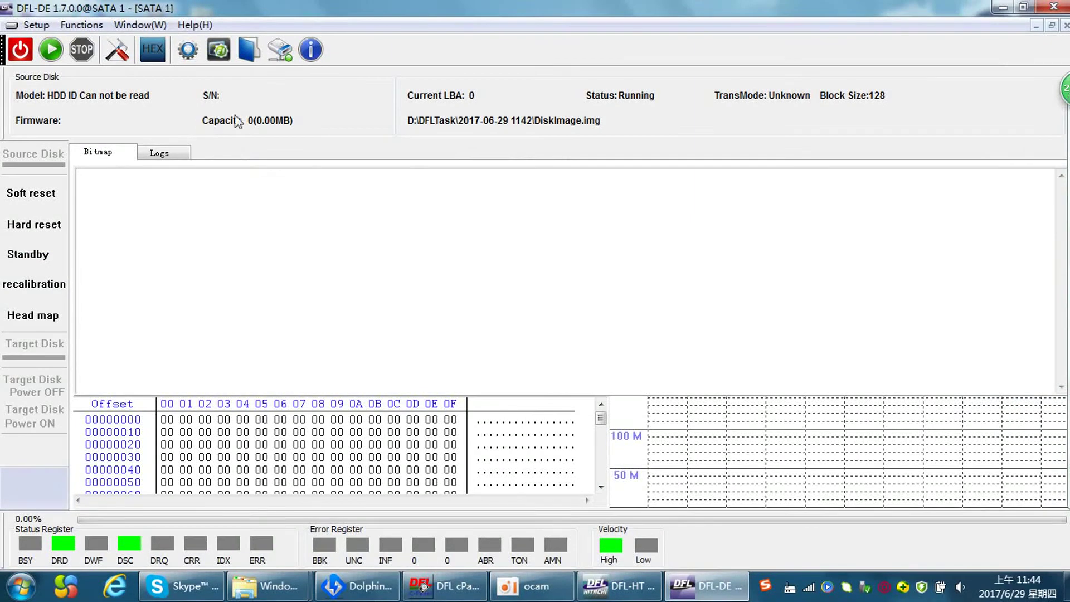
pyautogui.click(1065, 25)
# Create a new project with SATA 1 as source, Disk Image type, targeting an image file
pyautogui.click(171, 268)
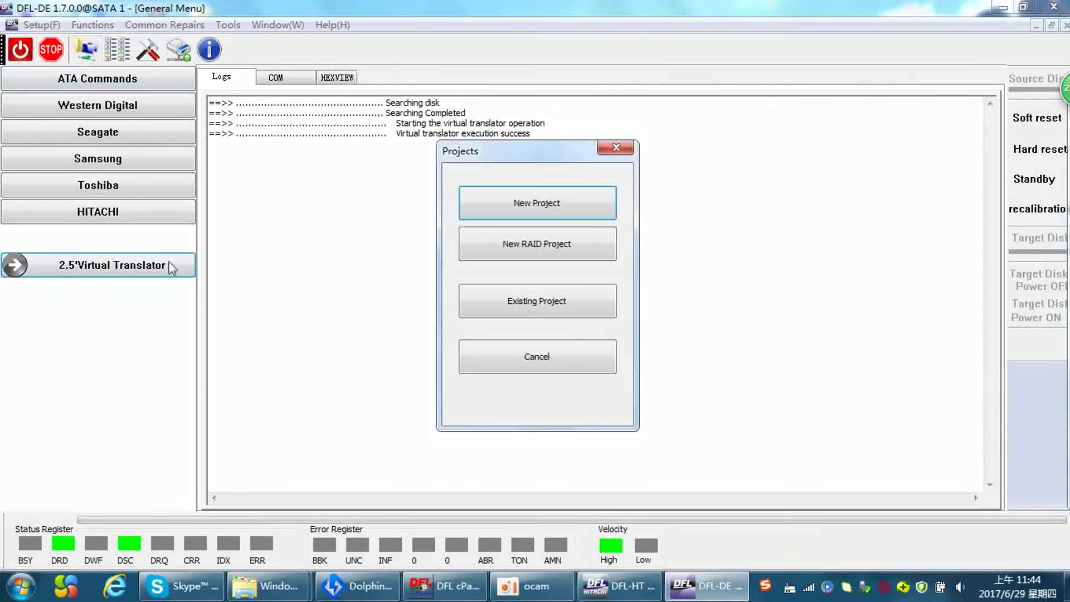
pyautogui.click(552, 219)
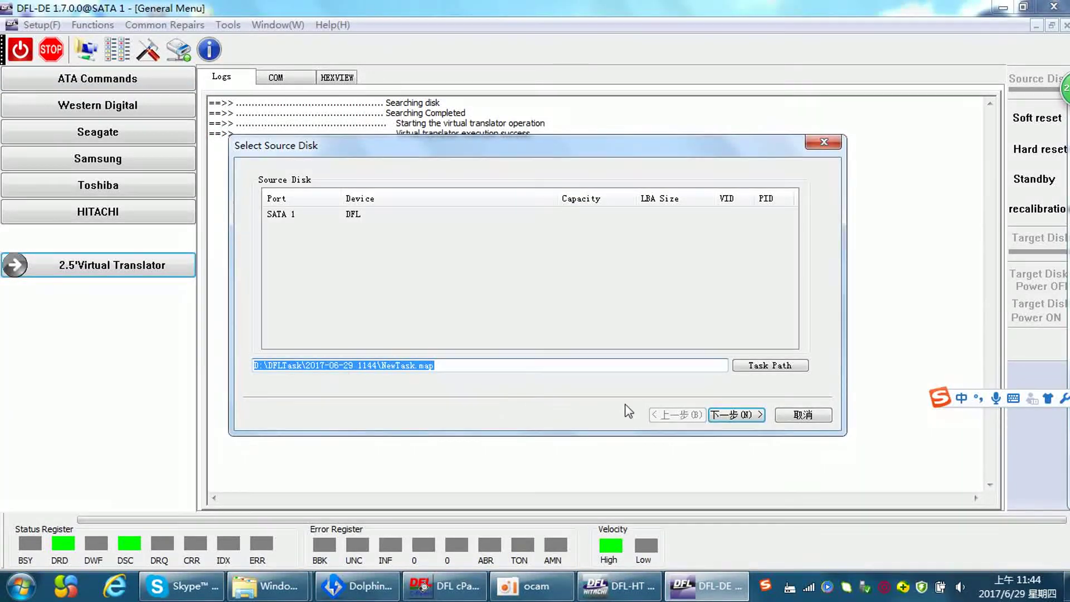
pyautogui.click(749, 415)
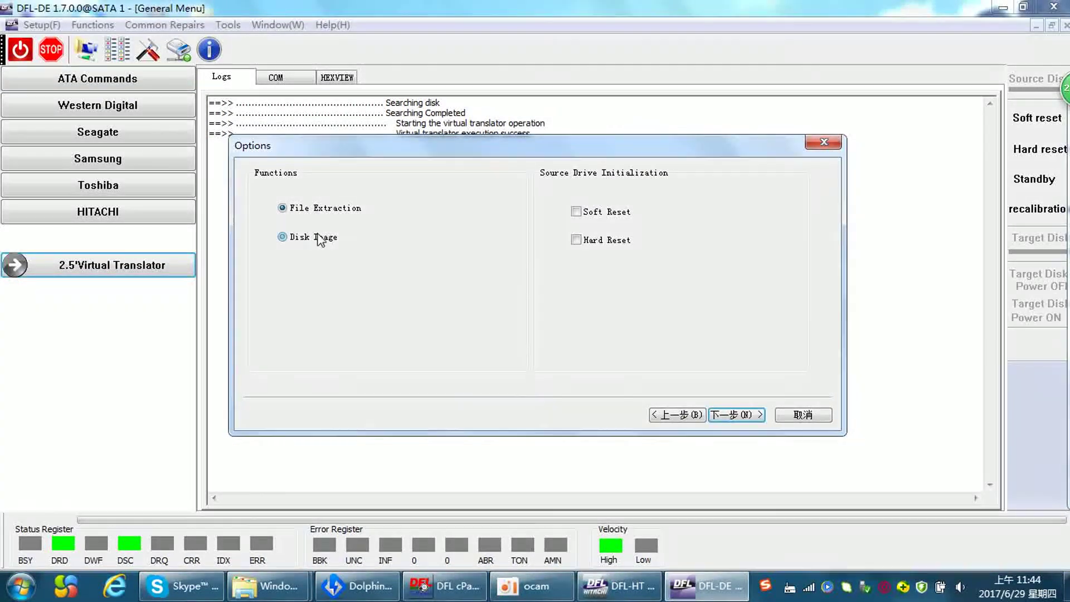
pyautogui.click(733, 415)
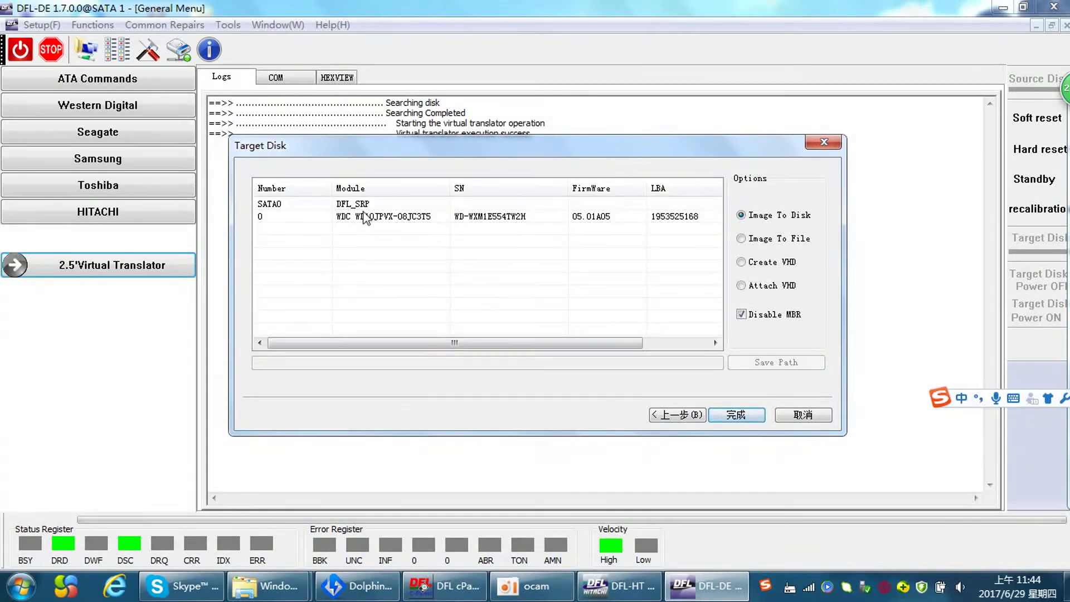
pyautogui.click(772, 238)
pyautogui.click(734, 418)
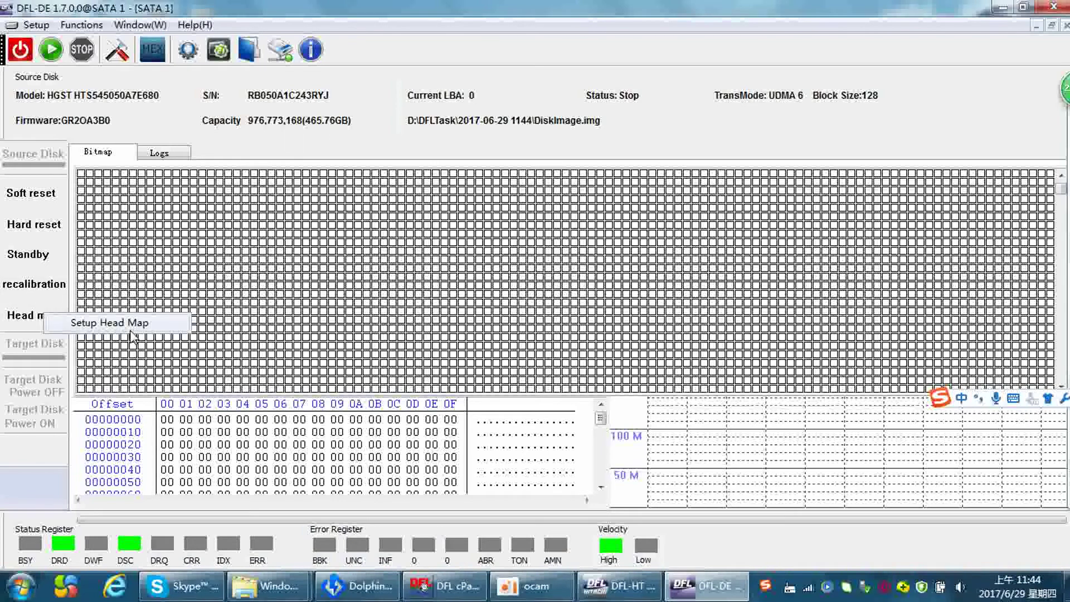
# Choose the Hitachi ARM drive family, start imaging, and switch to the imaging log
pyautogui.click(55, 315)
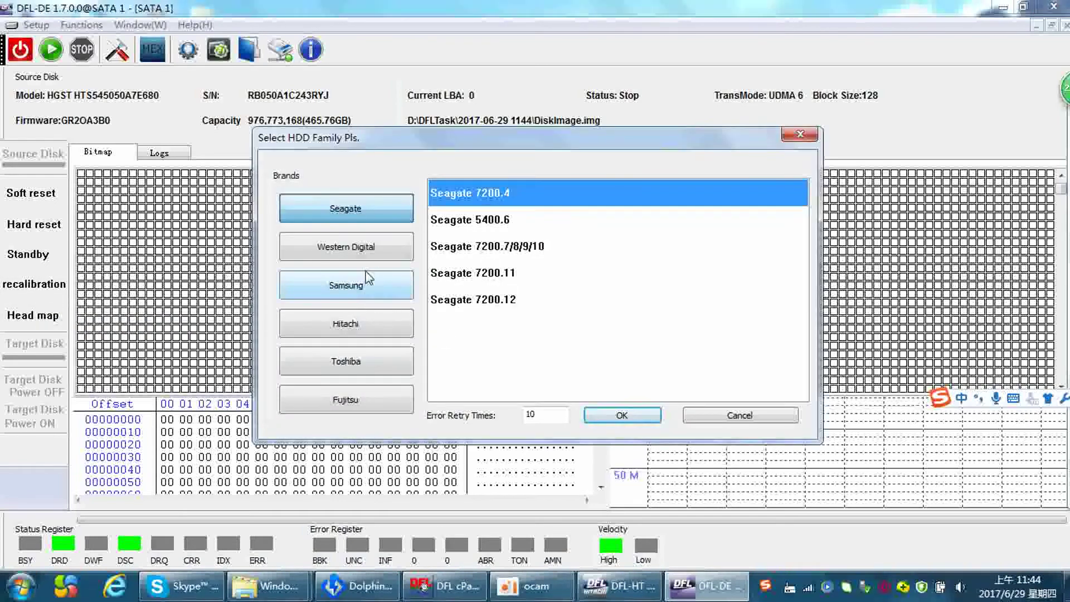
pyautogui.click(365, 329)
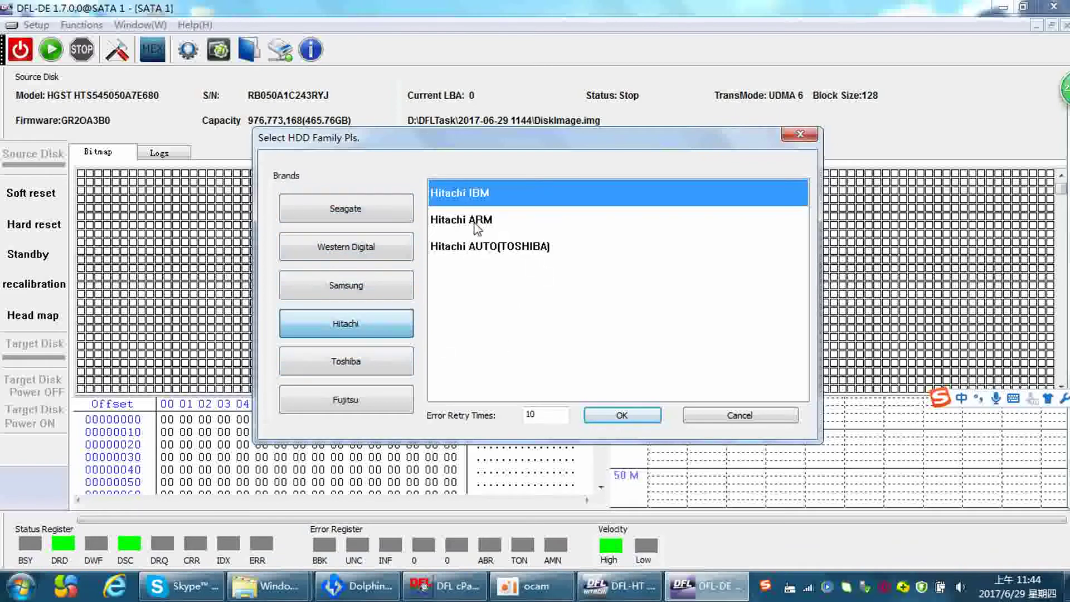
pyautogui.press('Down')
pyautogui.click(631, 422)
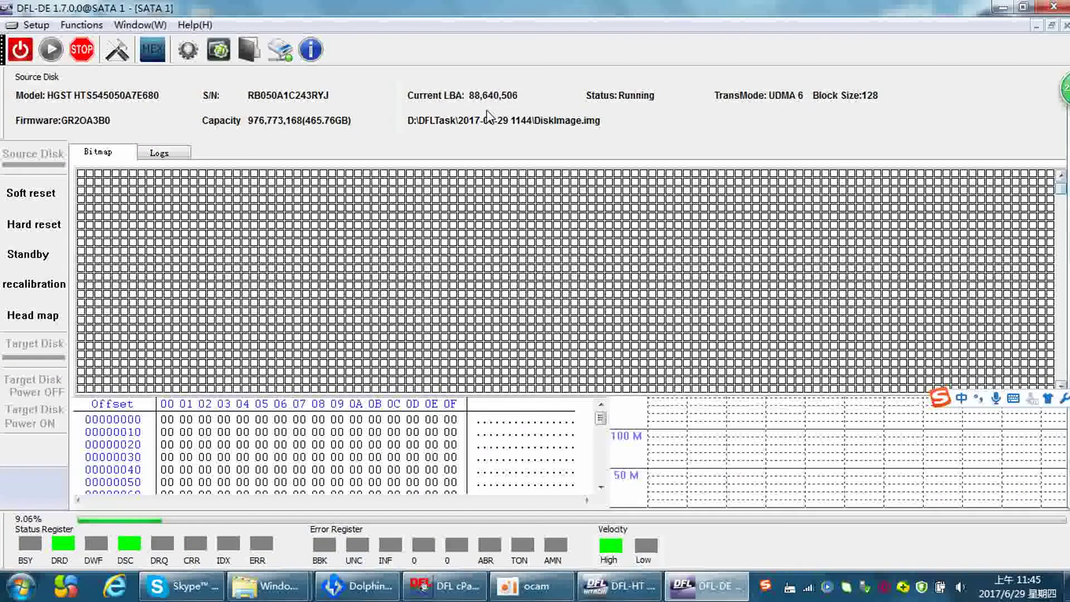
pyautogui.moveTo(102, 256)
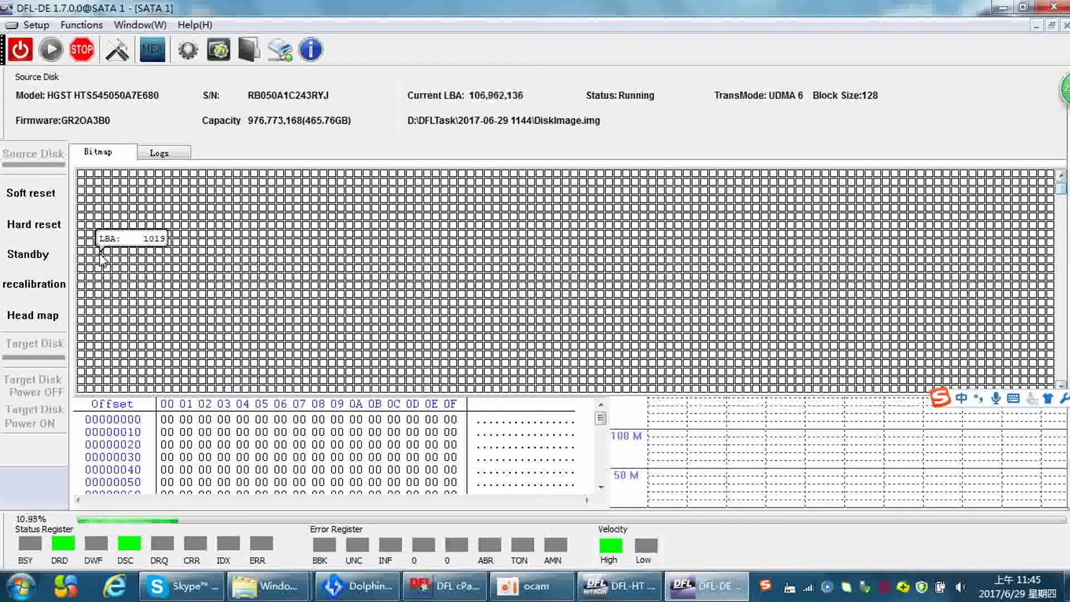
pyautogui.click(146, 154)
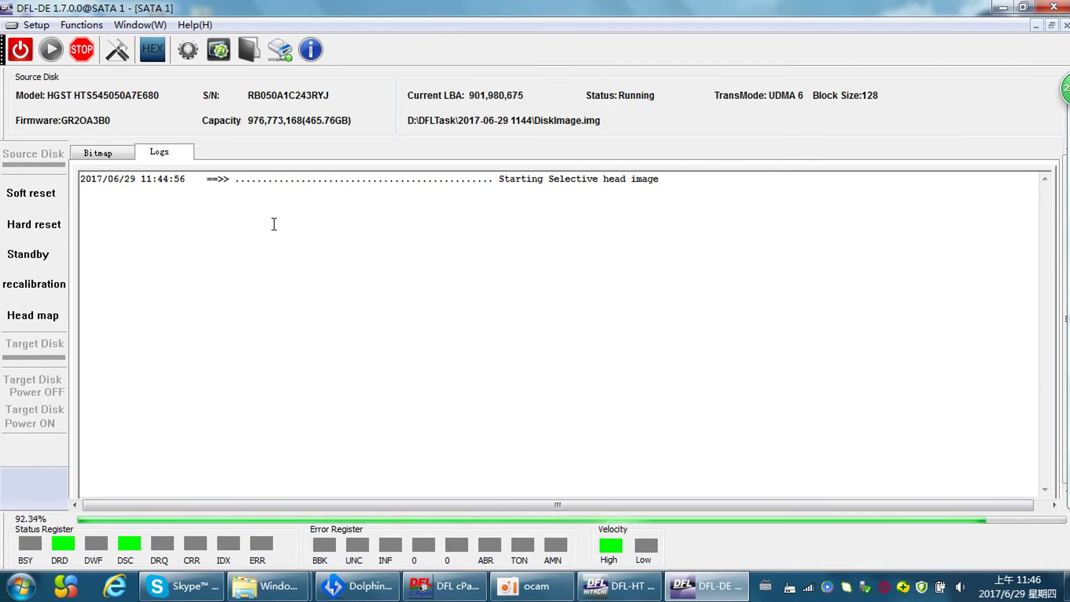
# Check the bitmap, then review the execution-completed and head count:2 log messages
pyautogui.click(106, 154)
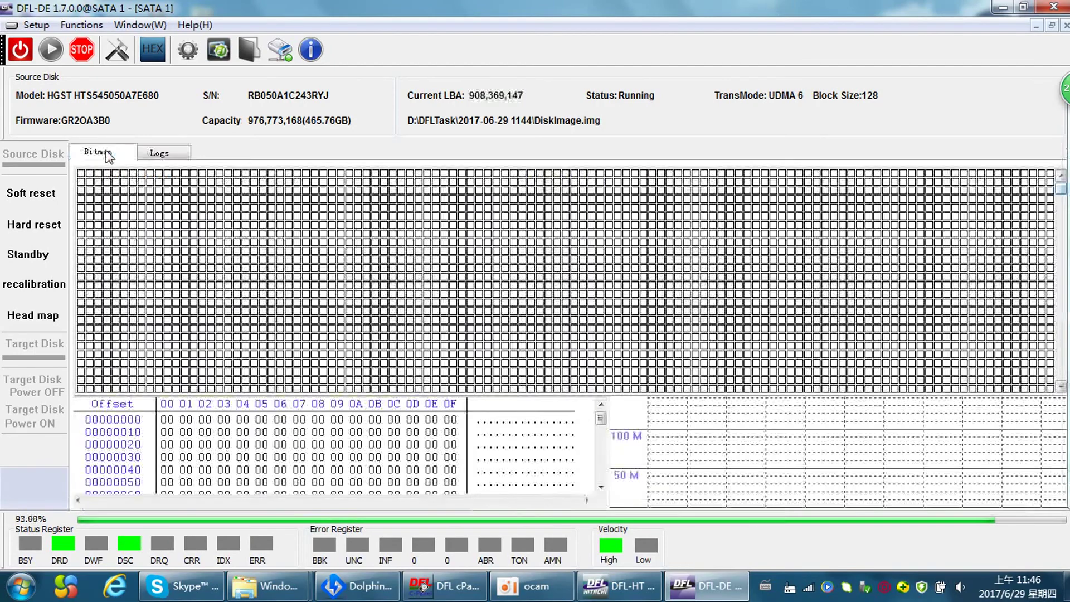
pyautogui.click(159, 152)
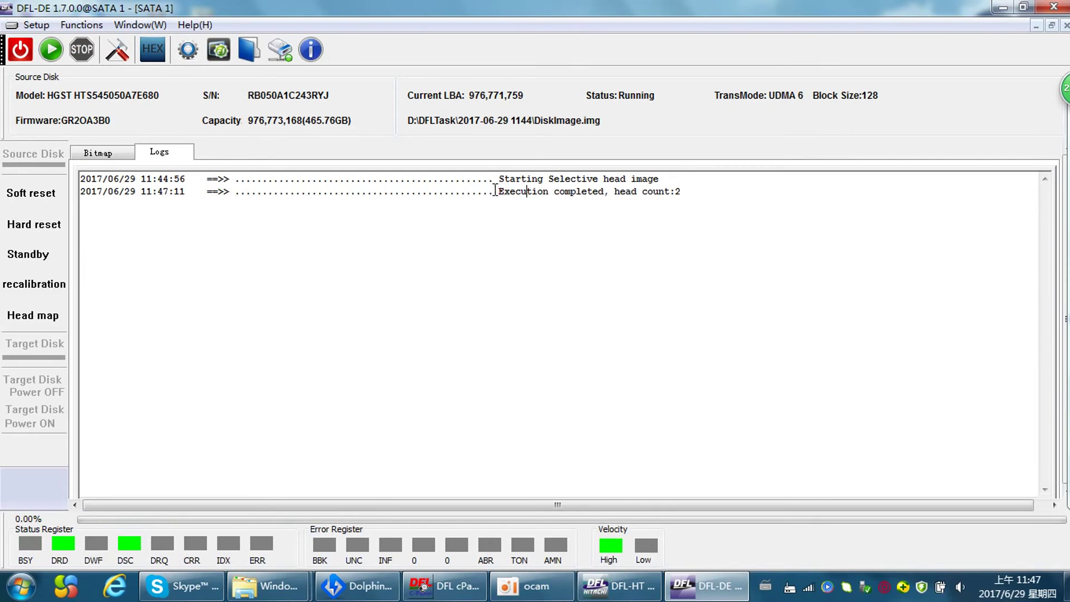
pyautogui.moveTo(495, 190); pyautogui.dragTo(472, 188)
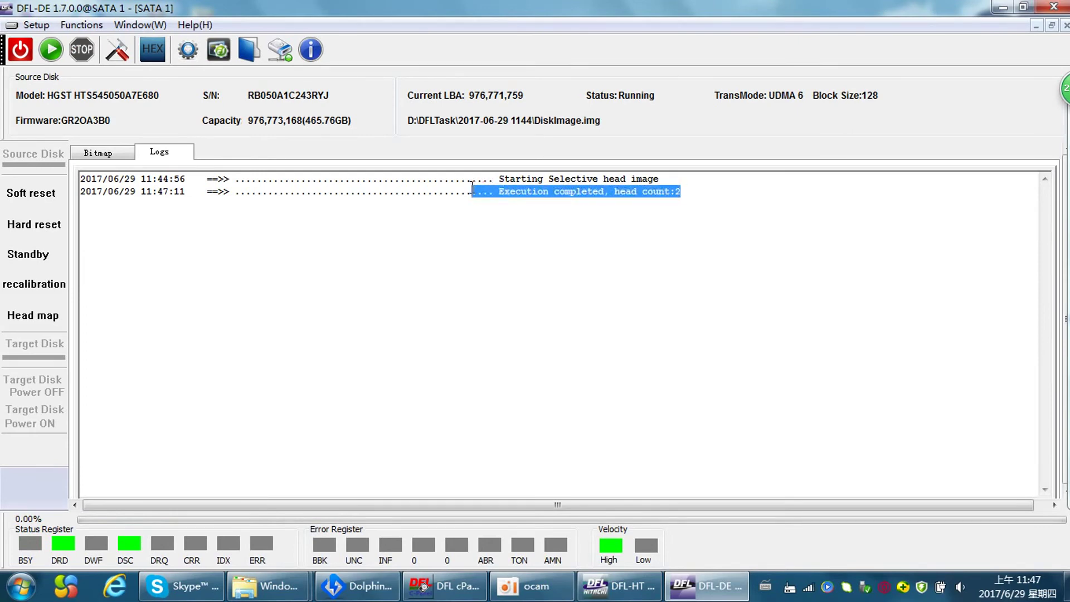
pyautogui.click(549, 205)
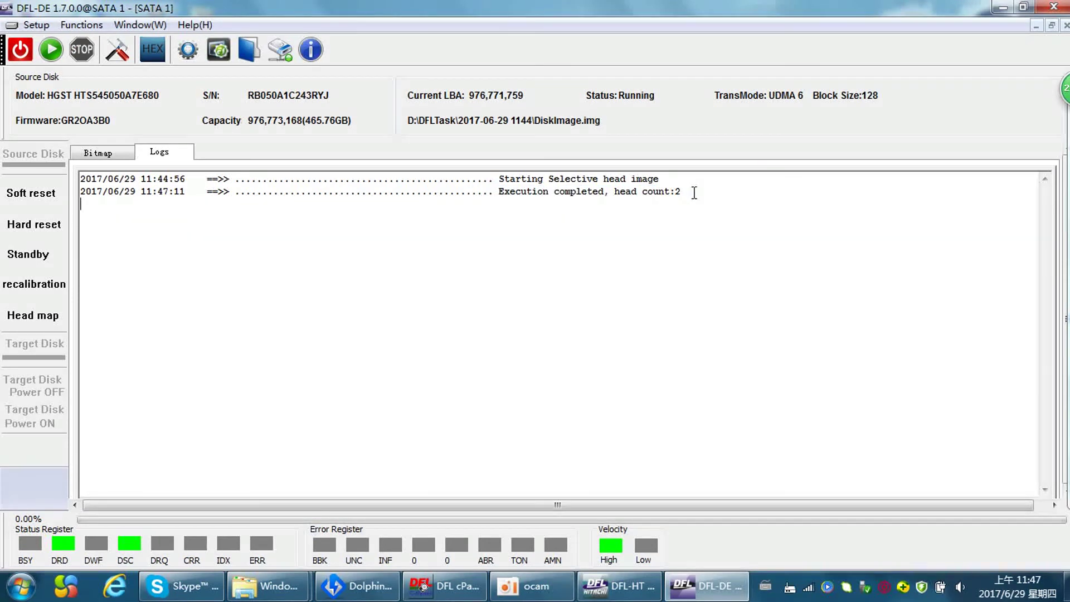
pyautogui.moveTo(692, 193); pyautogui.dragTo(488, 189)
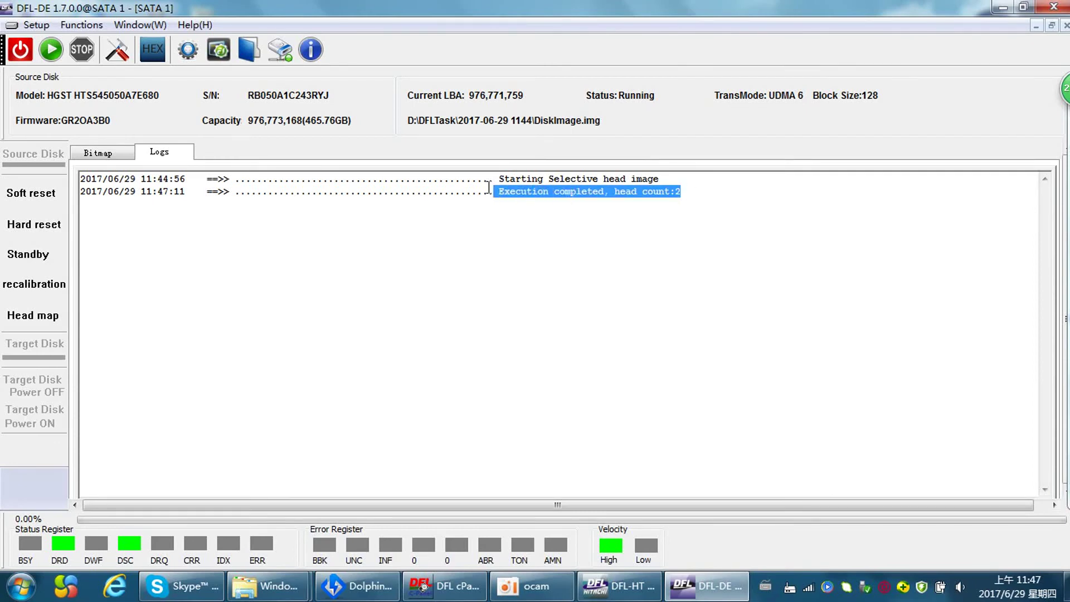
pyautogui.click(511, 220)
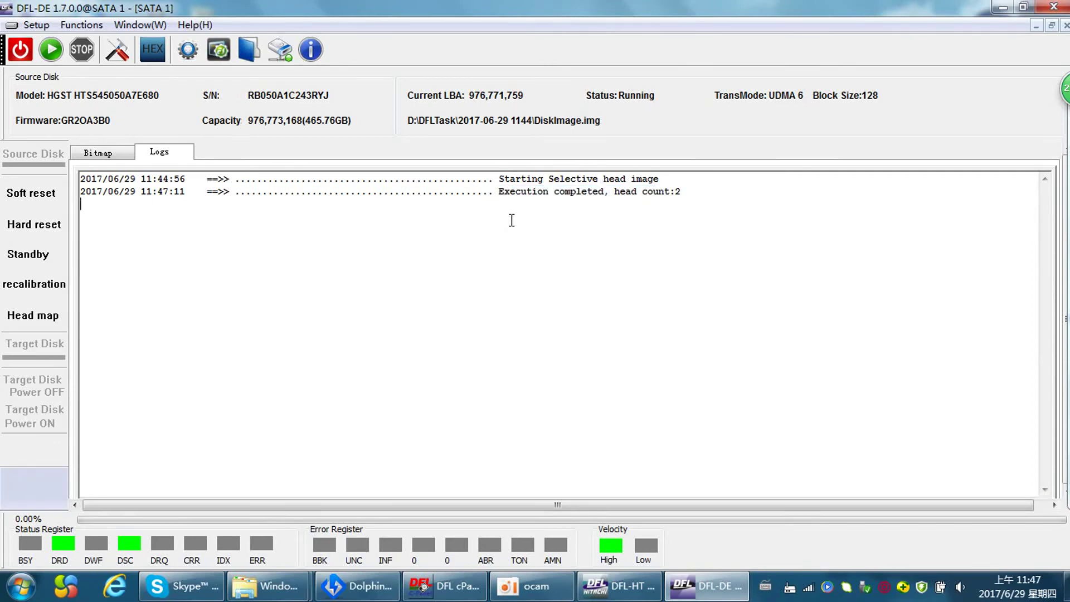
# Uncheck Head 0 in the head map so only Head 1 remains, and verify
pyautogui.click(61, 322)
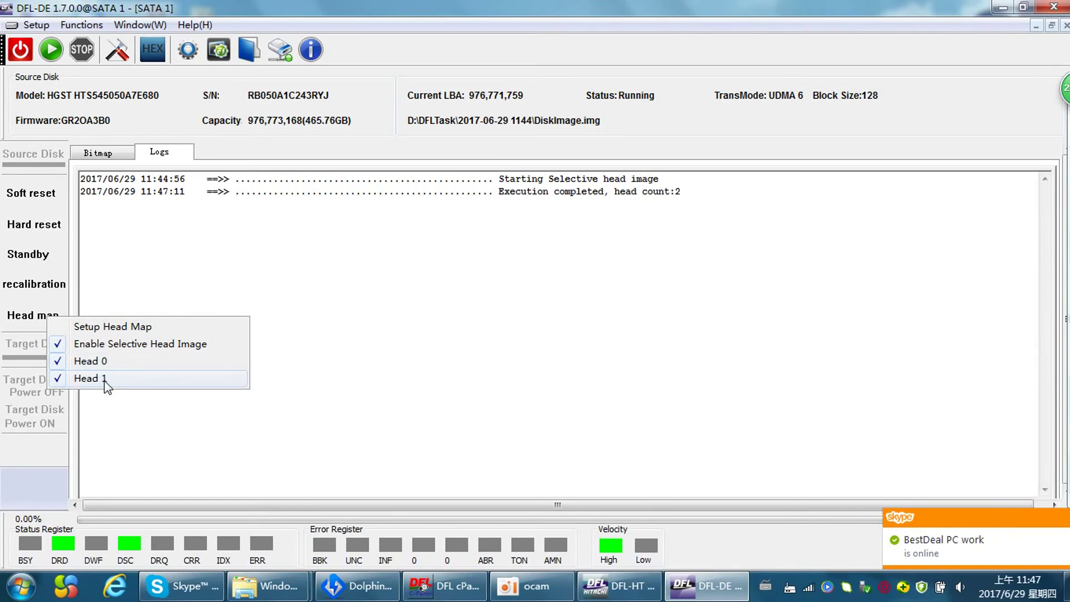
pyautogui.click(106, 379)
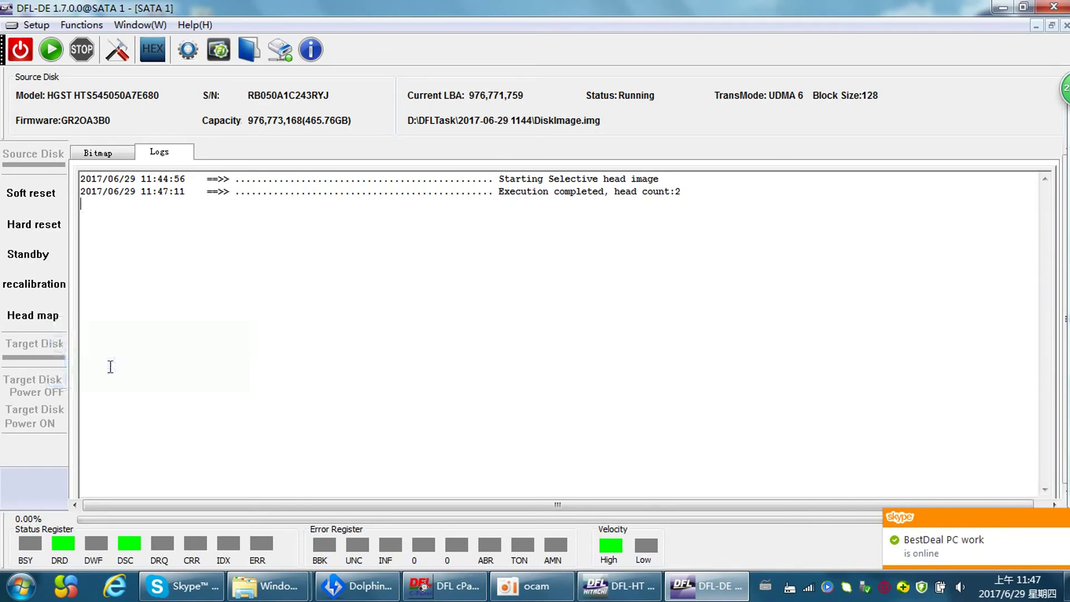
pyautogui.click(49, 324)
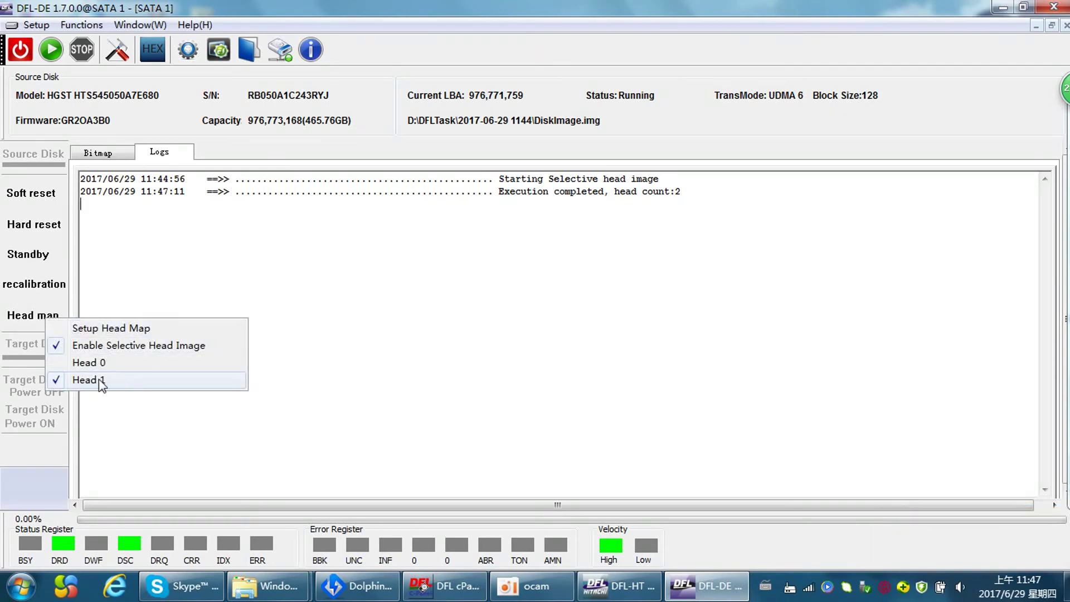
pyautogui.click(342, 246)
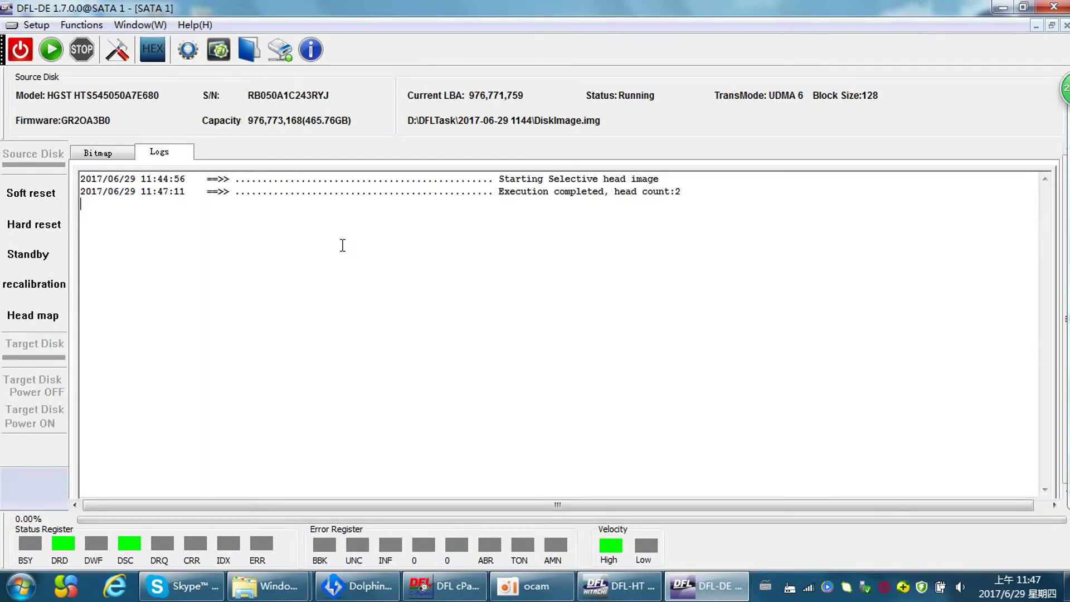
# Turn on the Hitachi virtual translator loading PSHT.rpm from file (all file types) and apply
pyautogui.click(117, 49)
pyautogui.click(724, 147)
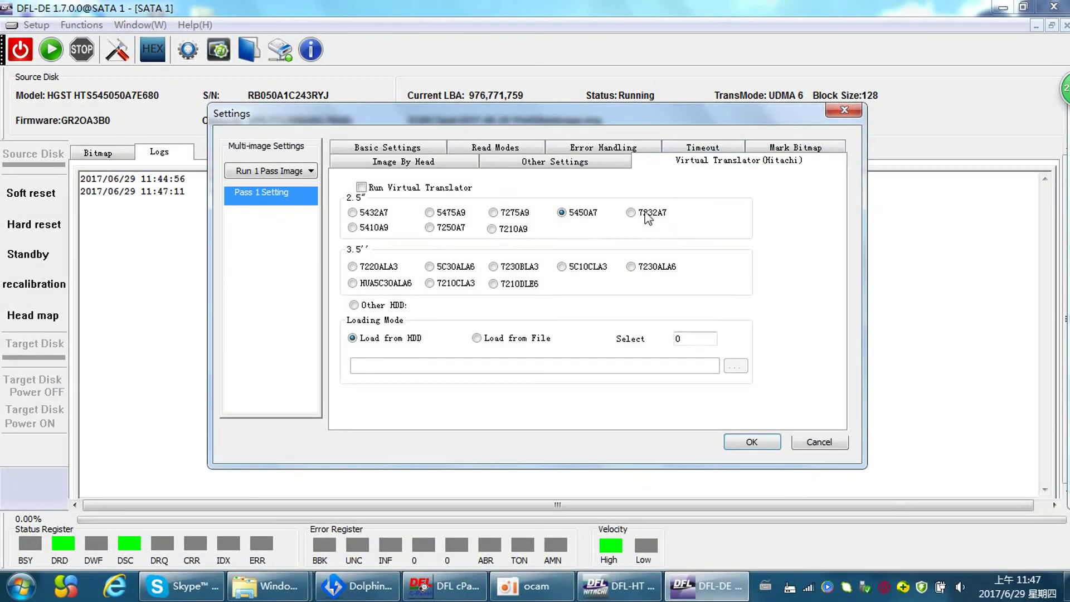
pyautogui.click(407, 189)
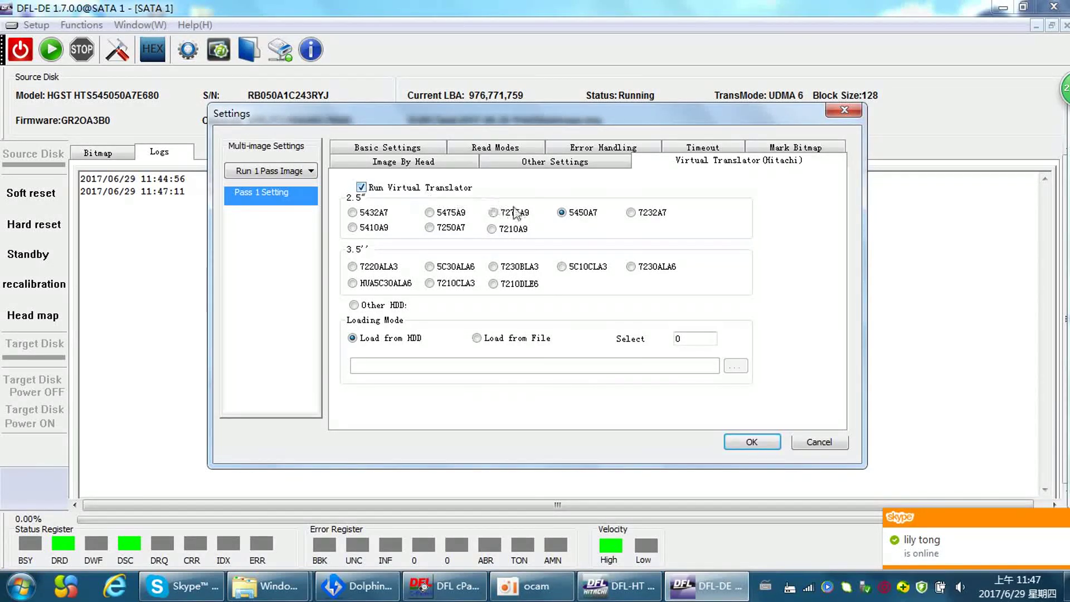
pyautogui.click(511, 349)
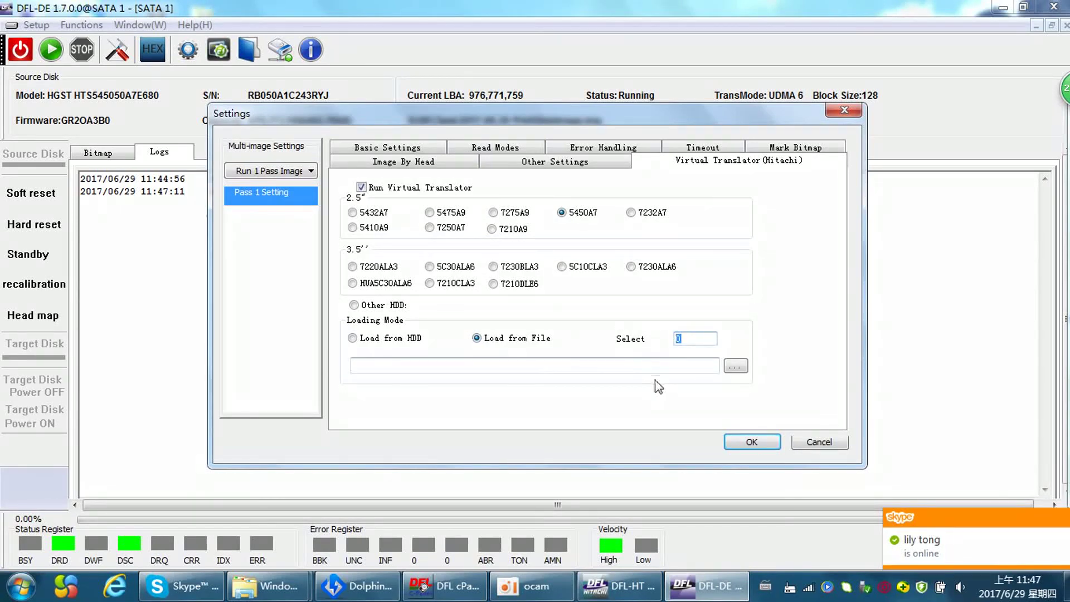
pyautogui.click(735, 366)
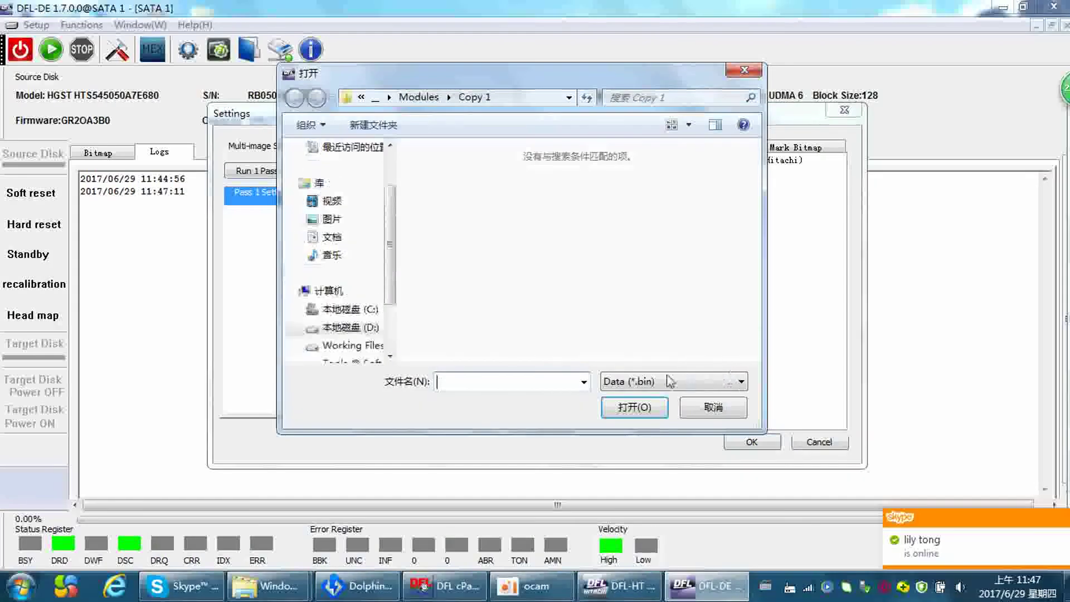
pyautogui.click(691, 381)
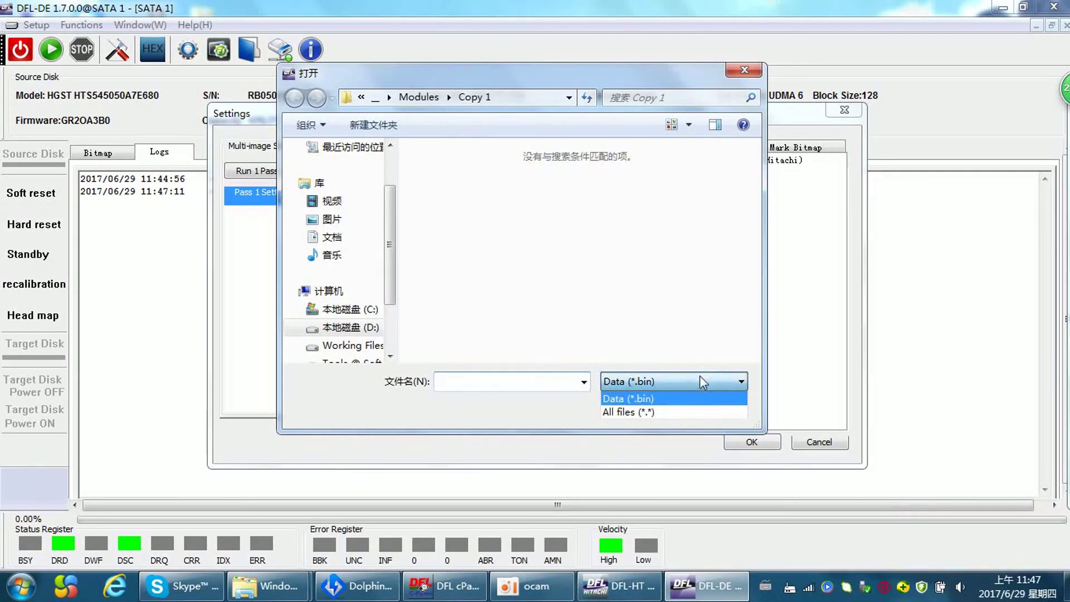
pyautogui.click(652, 413)
pyautogui.click(442, 179)
pyautogui.click(630, 406)
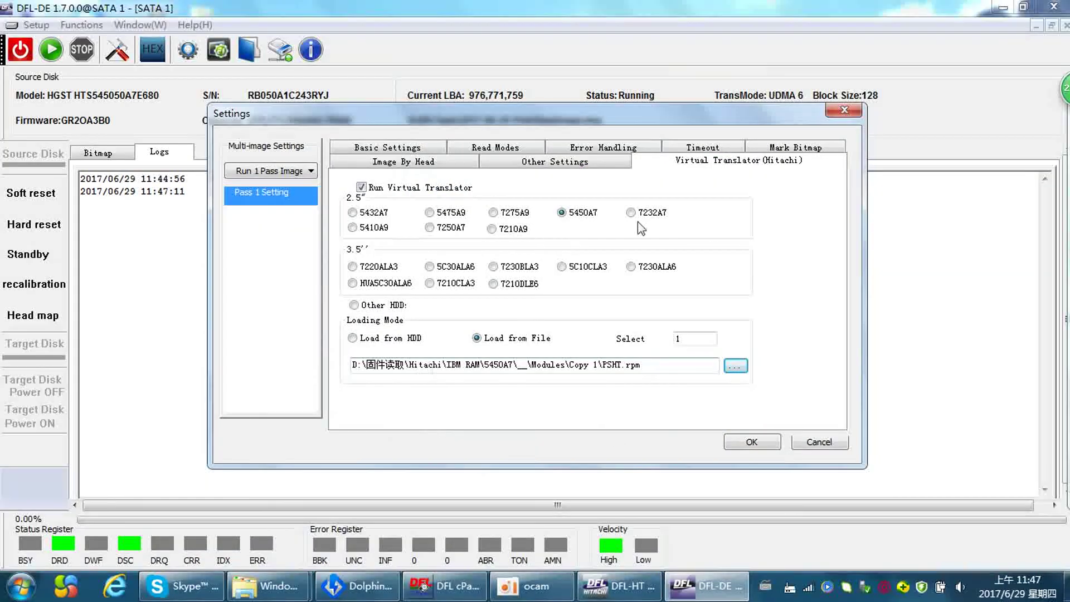
pyautogui.click(751, 441)
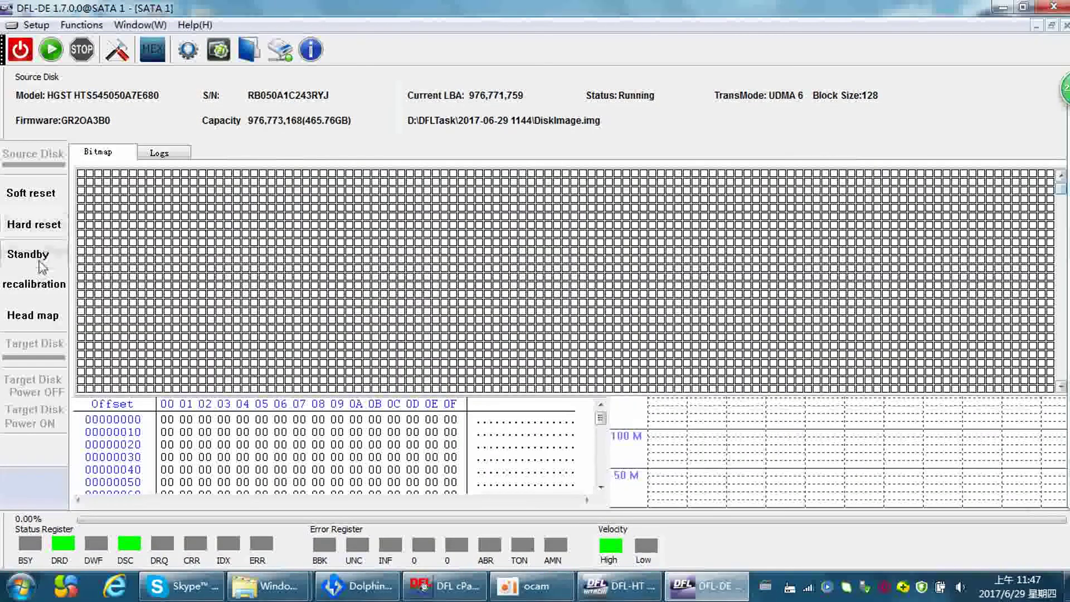
# Start the selective head imaging of head 1 with the Play button
pyautogui.click(52, 50)
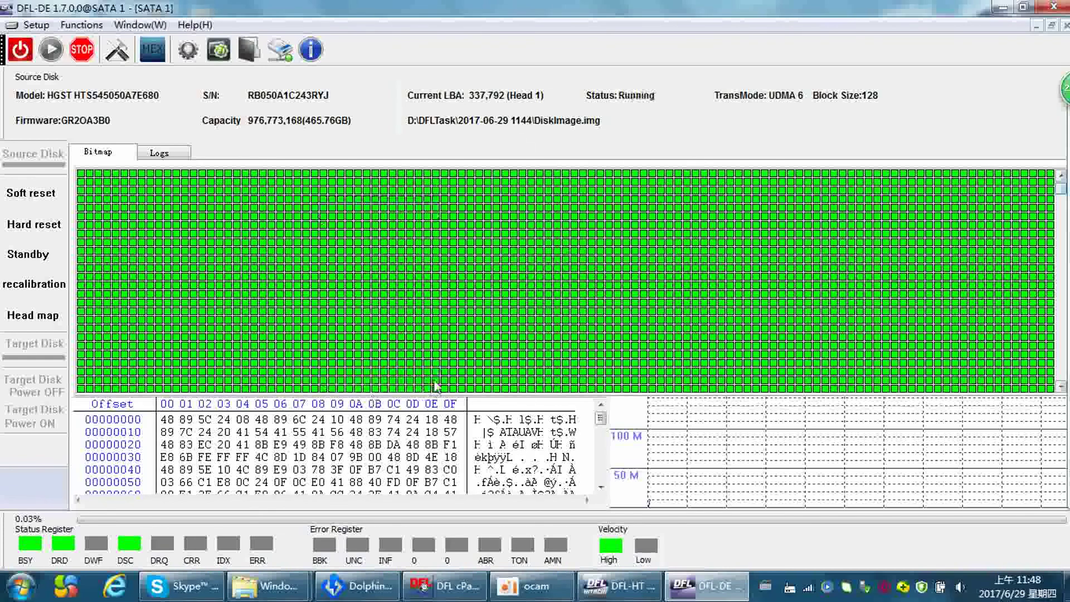
pyautogui.moveTo(479, 285)
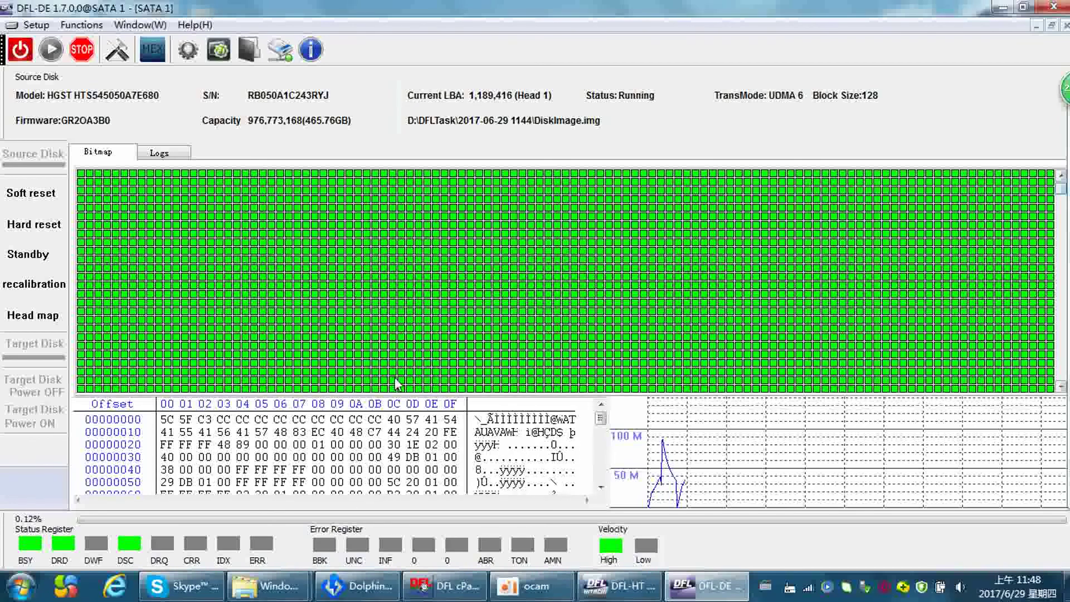
pyautogui.moveTo(407, 336)
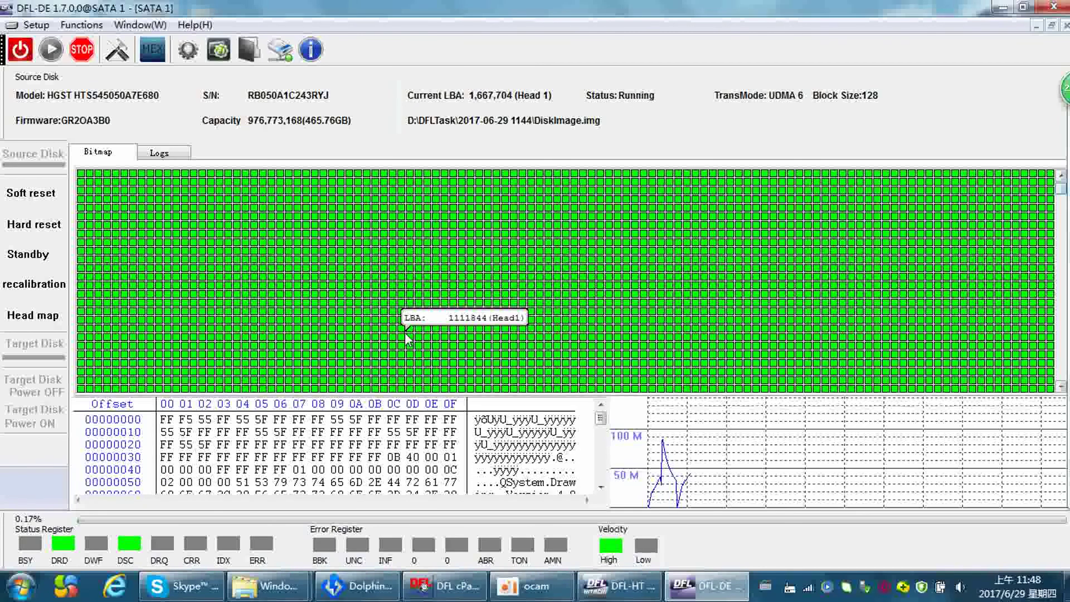